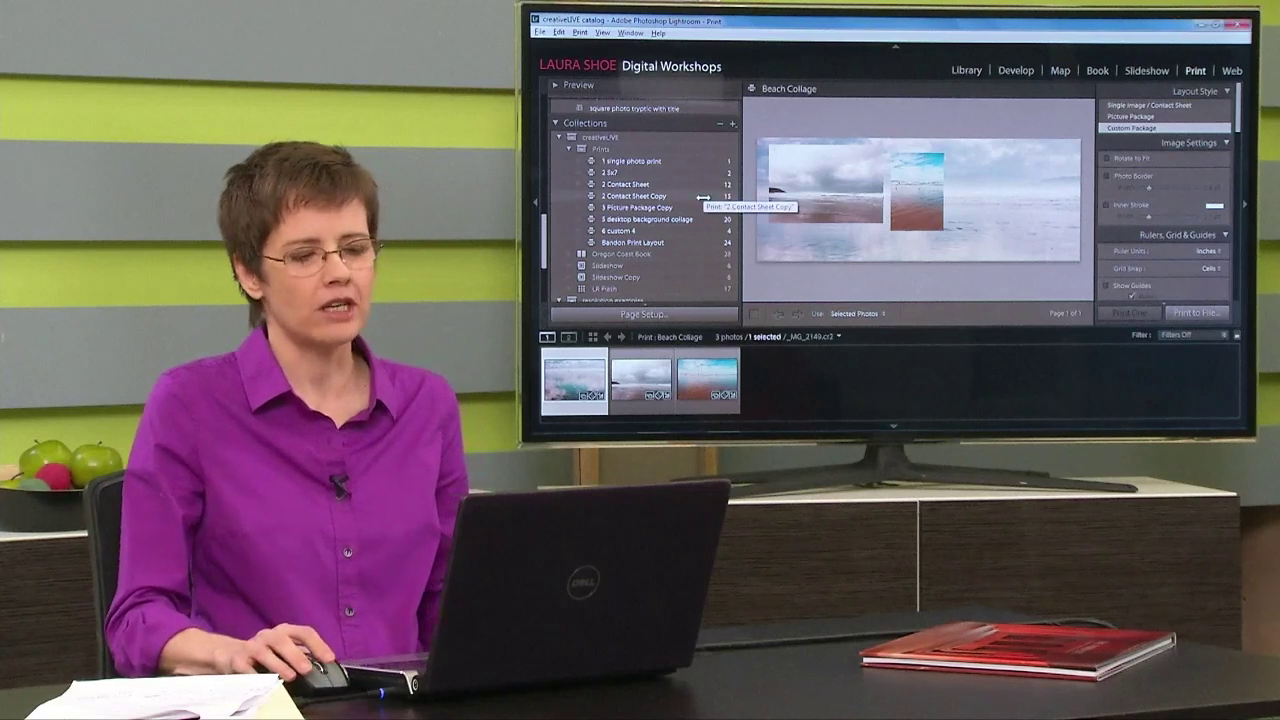
Step through the saved prints, from 1 single photo print down to Bandon Print Layout
{"action": "left_click", "coordinate": [626, 160]}
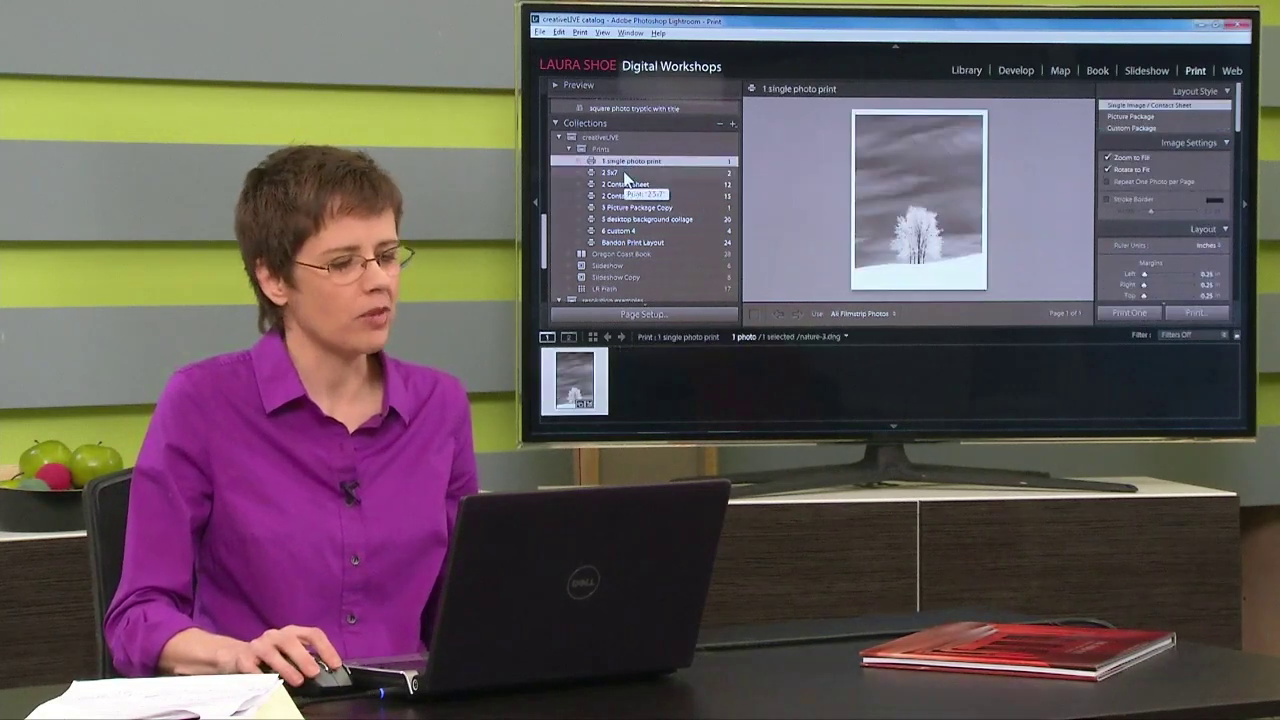
{"action": "left_click", "coordinate": [624, 173]}
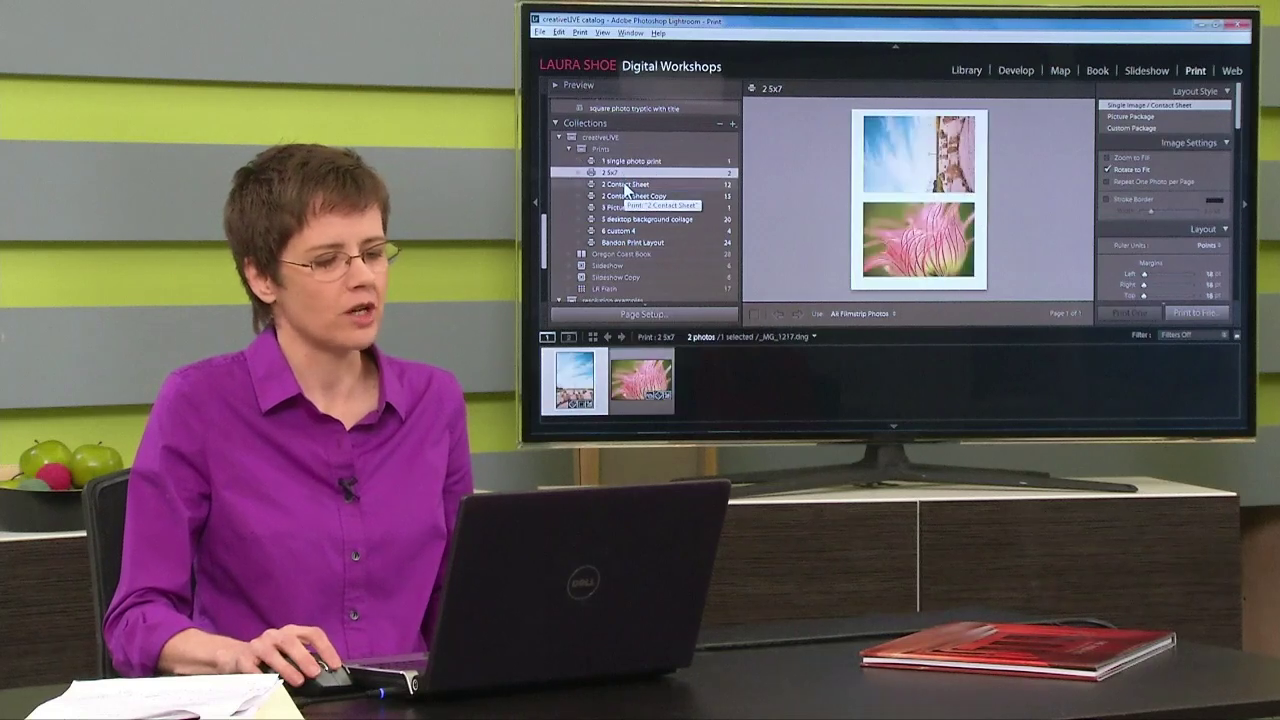
{"action": "left_click", "coordinate": [626, 185]}
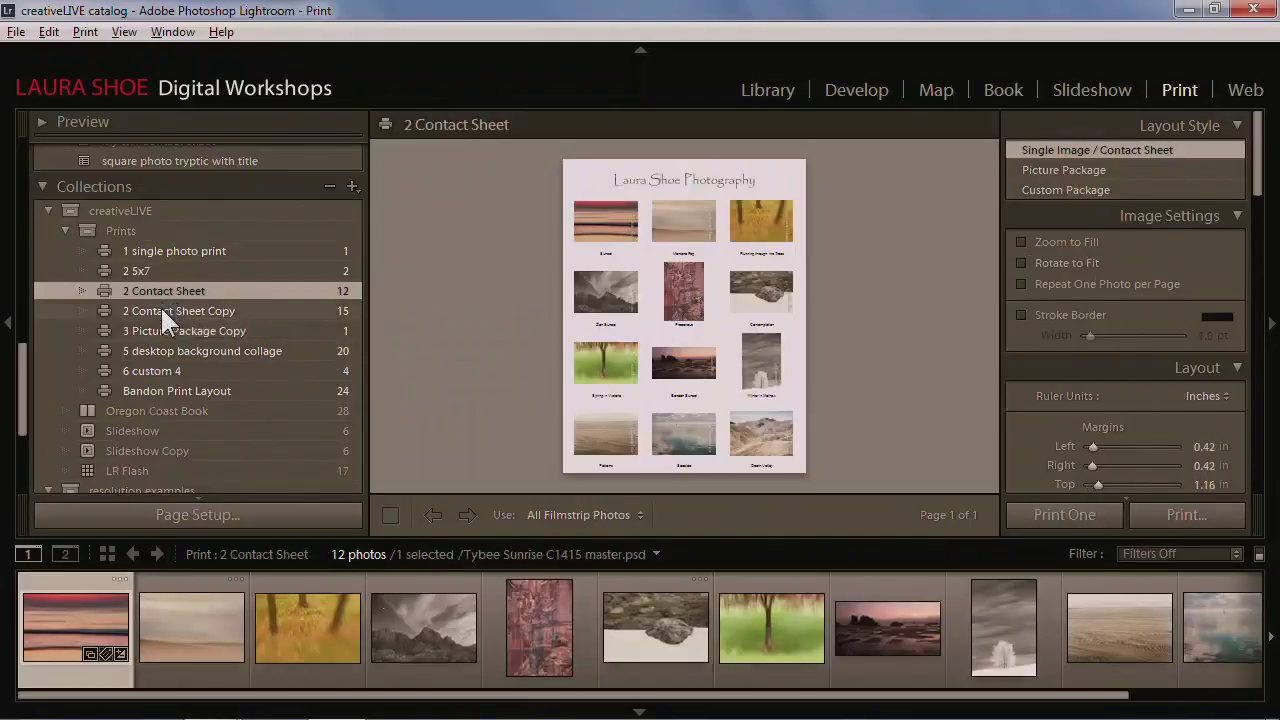
{"action": "left_click", "coordinate": [175, 311]}
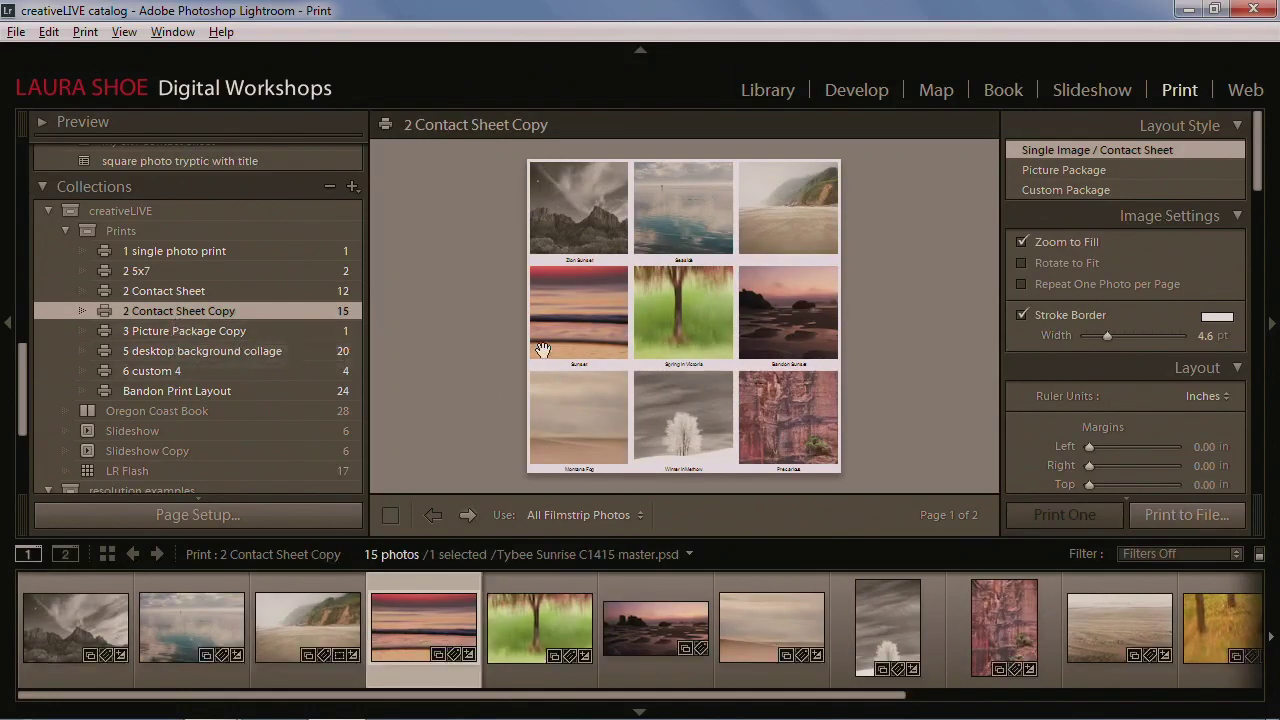
{"action": "left_click", "coordinate": [240, 329]}
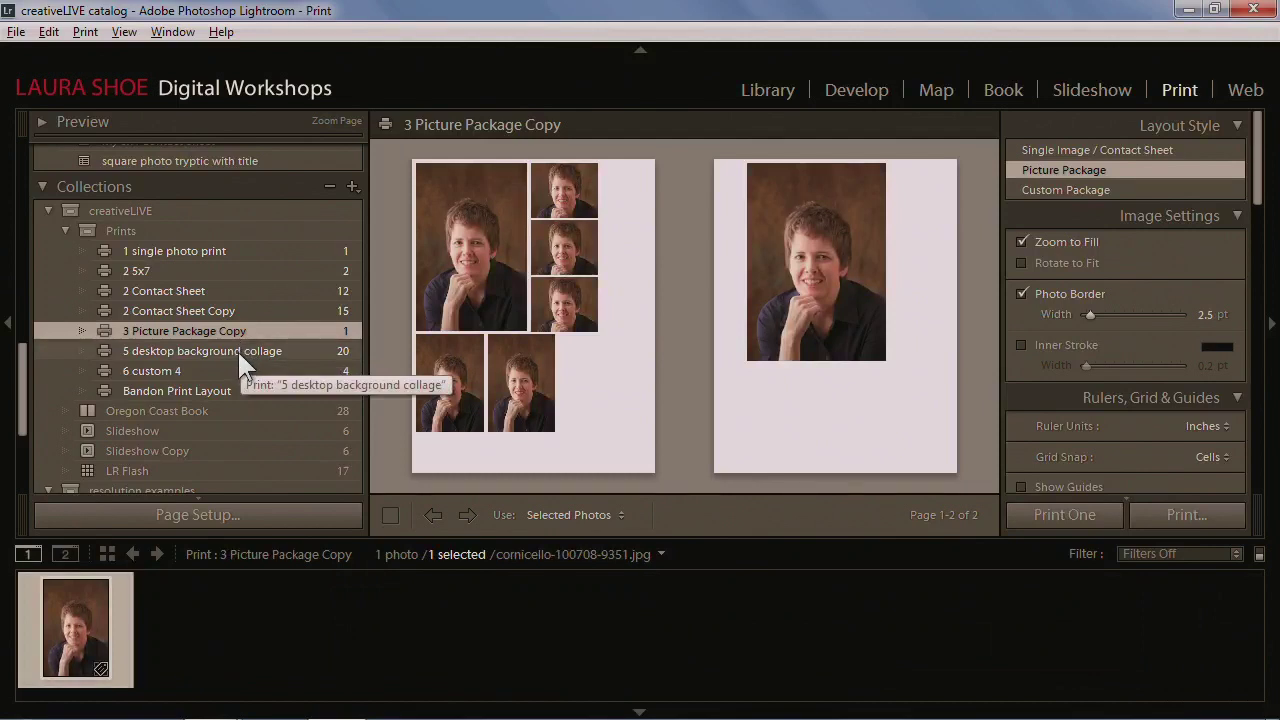
{"action": "left_click", "coordinate": [239, 351]}
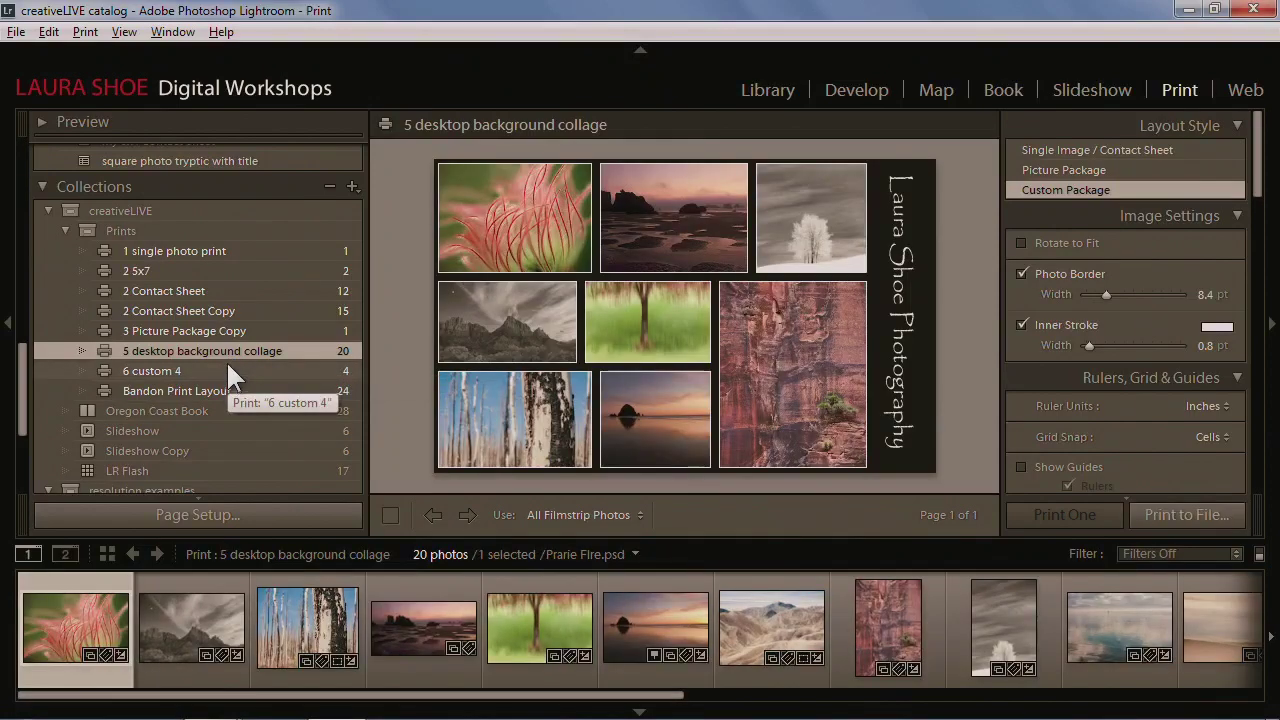
{"action": "left_click", "coordinate": [221, 370]}
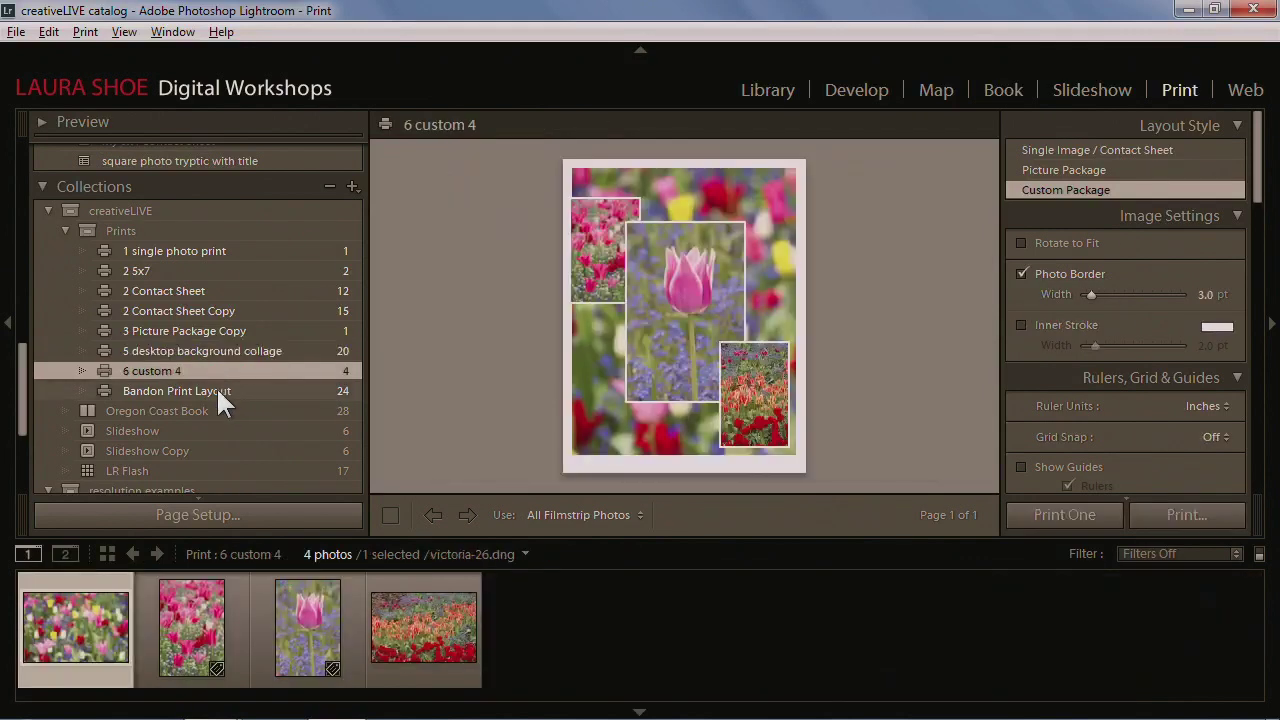
{"action": "left_click", "coordinate": [218, 390]}
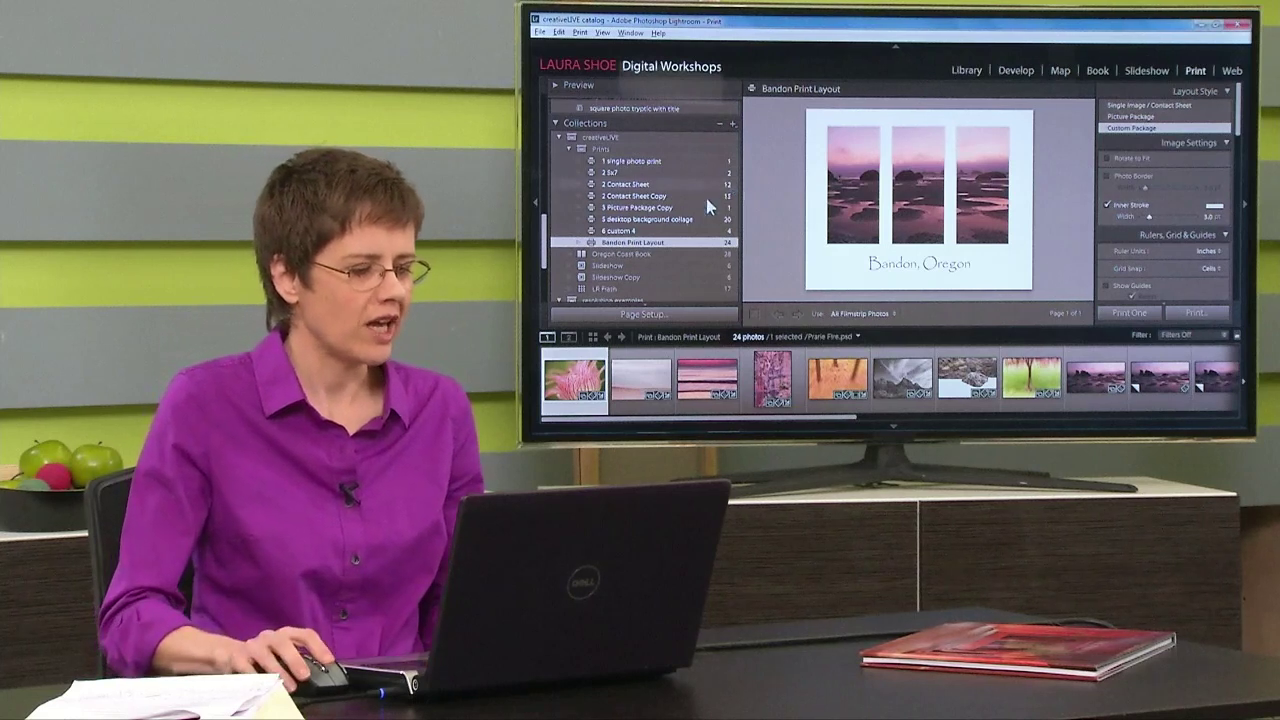
{"action": "scroll", "coordinate": [663, 225], "scroll_direction": "down", "scroll_amount": 5}
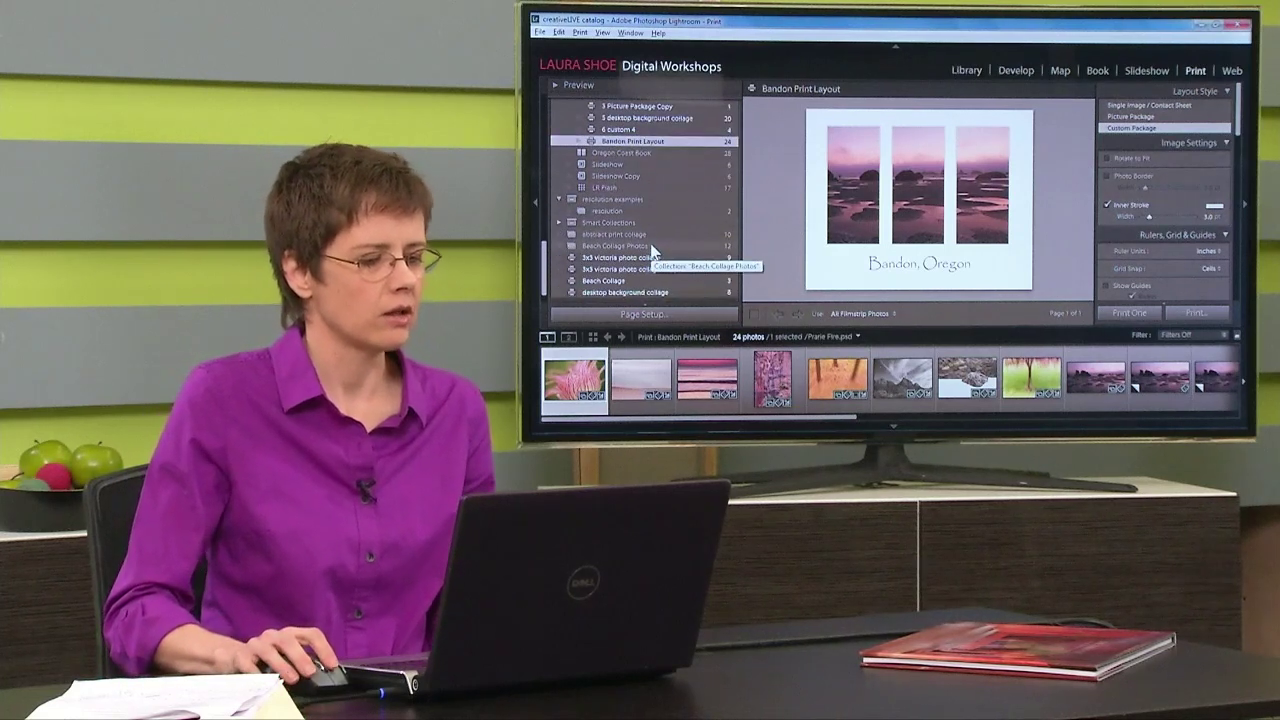
Open the abstract print collage collection and select its Beach Collage print
{"action": "left_click", "coordinate": [651, 235]}
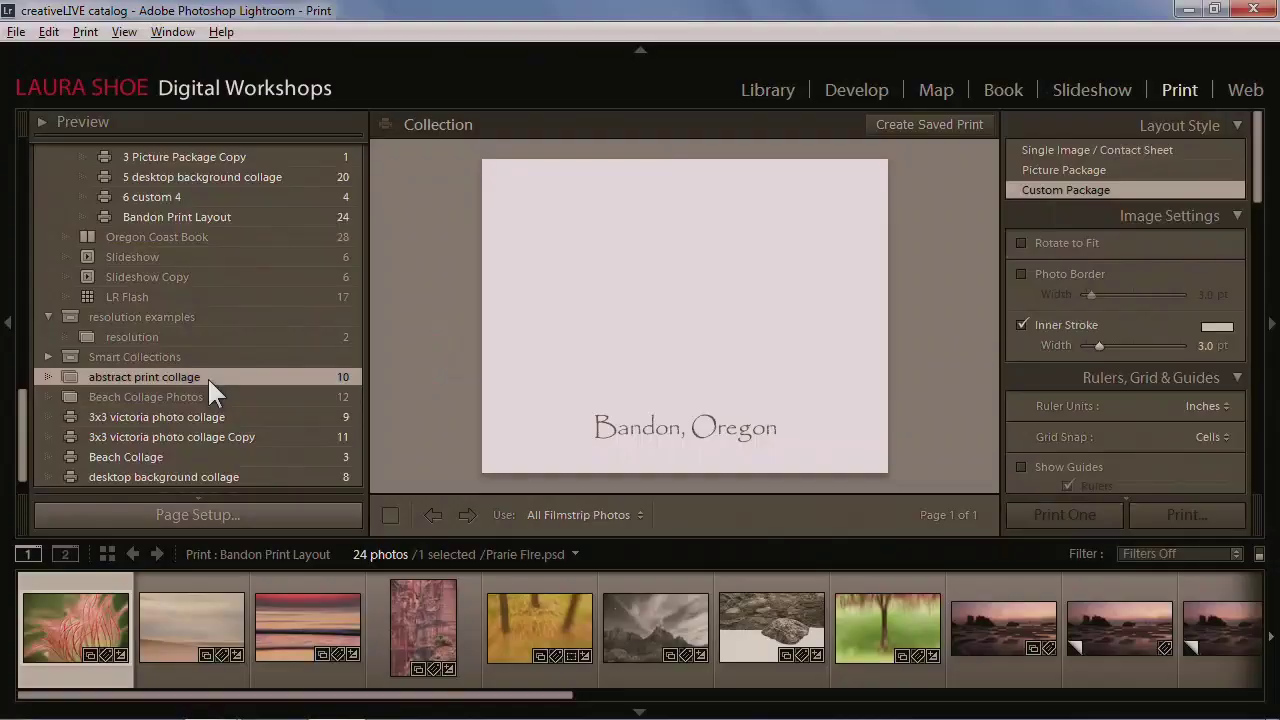
{"action": "left_click", "coordinate": [195, 456]}
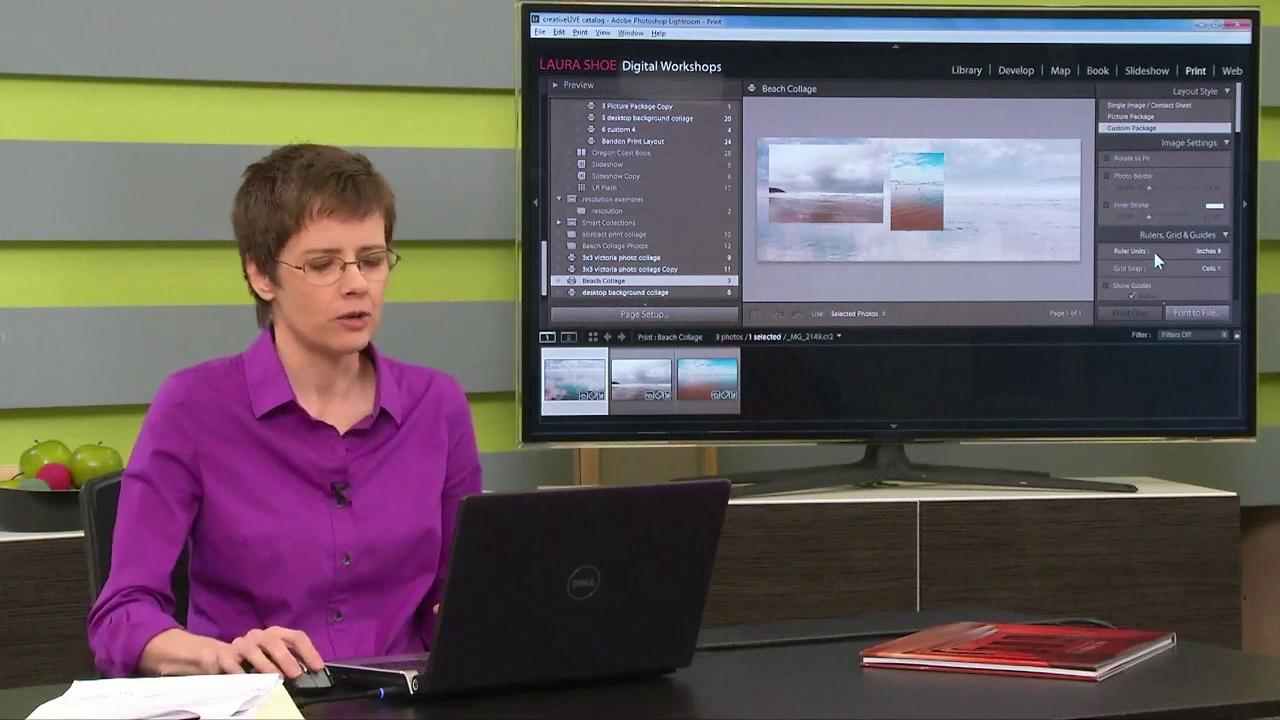
{"action": "mouse_move", "coordinate": [900, 426]}
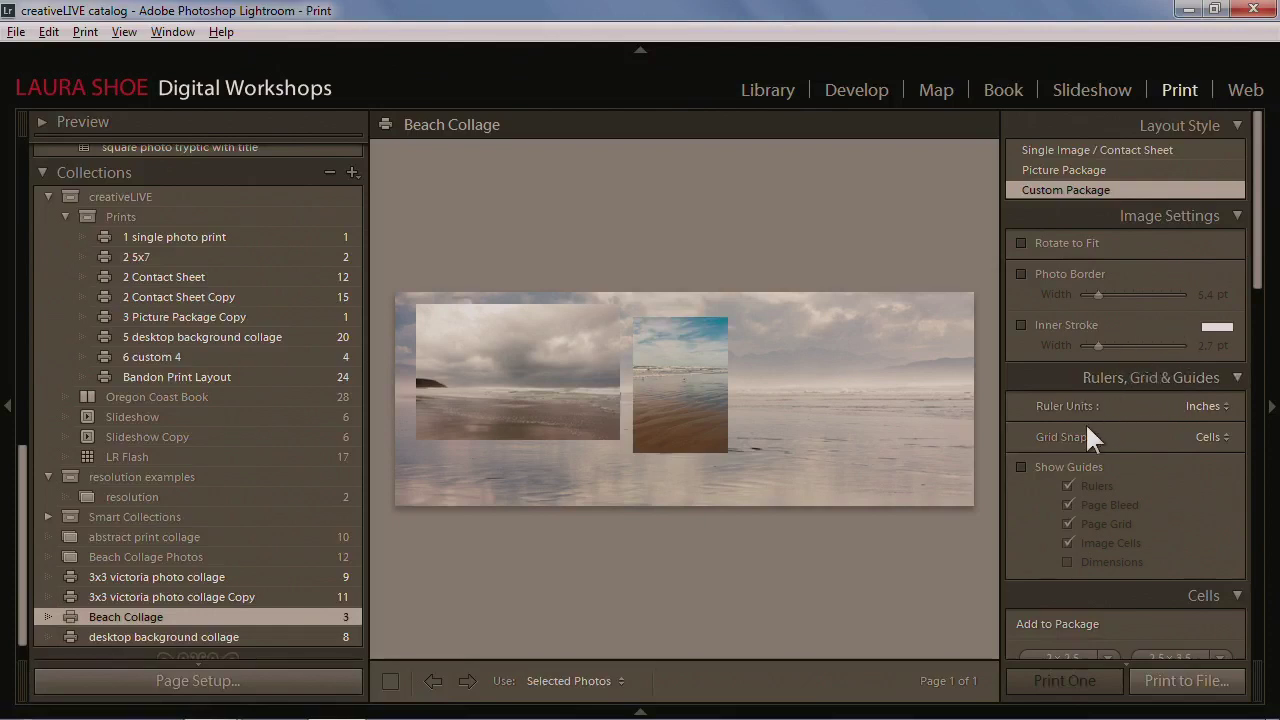
Turn on Show Guides and switch the ruler units from Inches to Centimeters
{"action": "left_click", "coordinate": [1021, 467]}
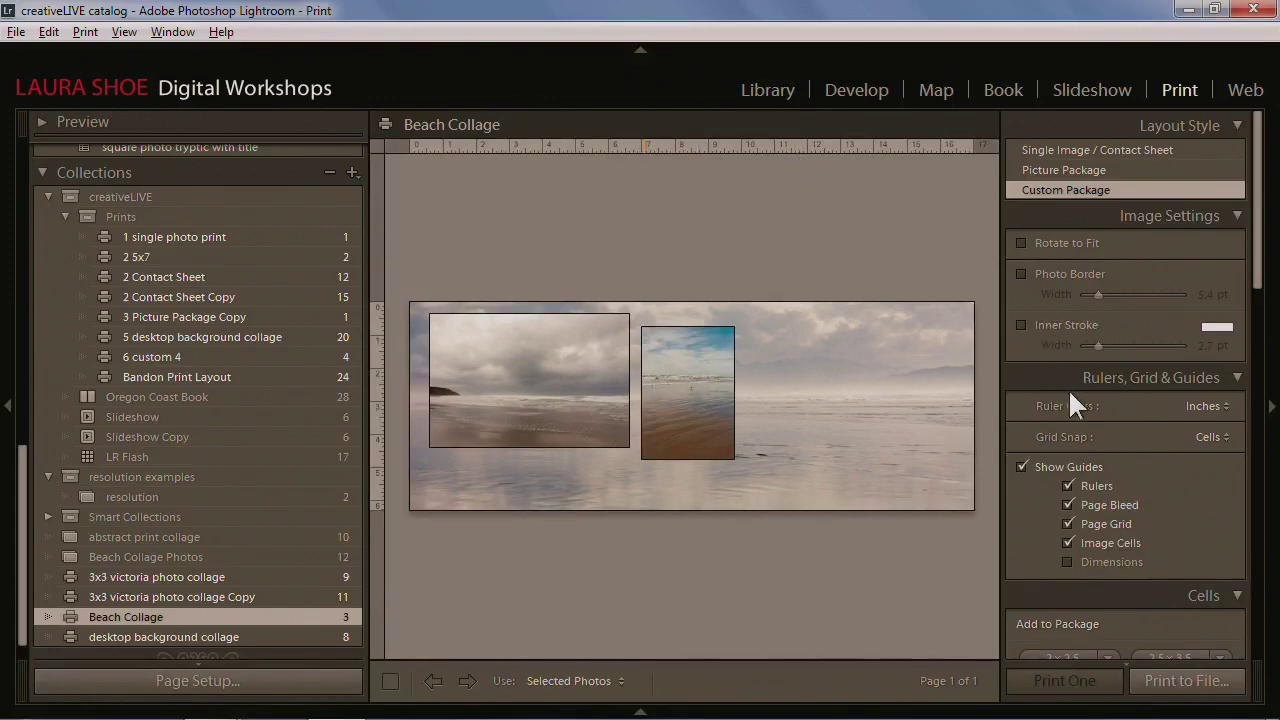
{"action": "left_click", "coordinate": [1222, 407]}
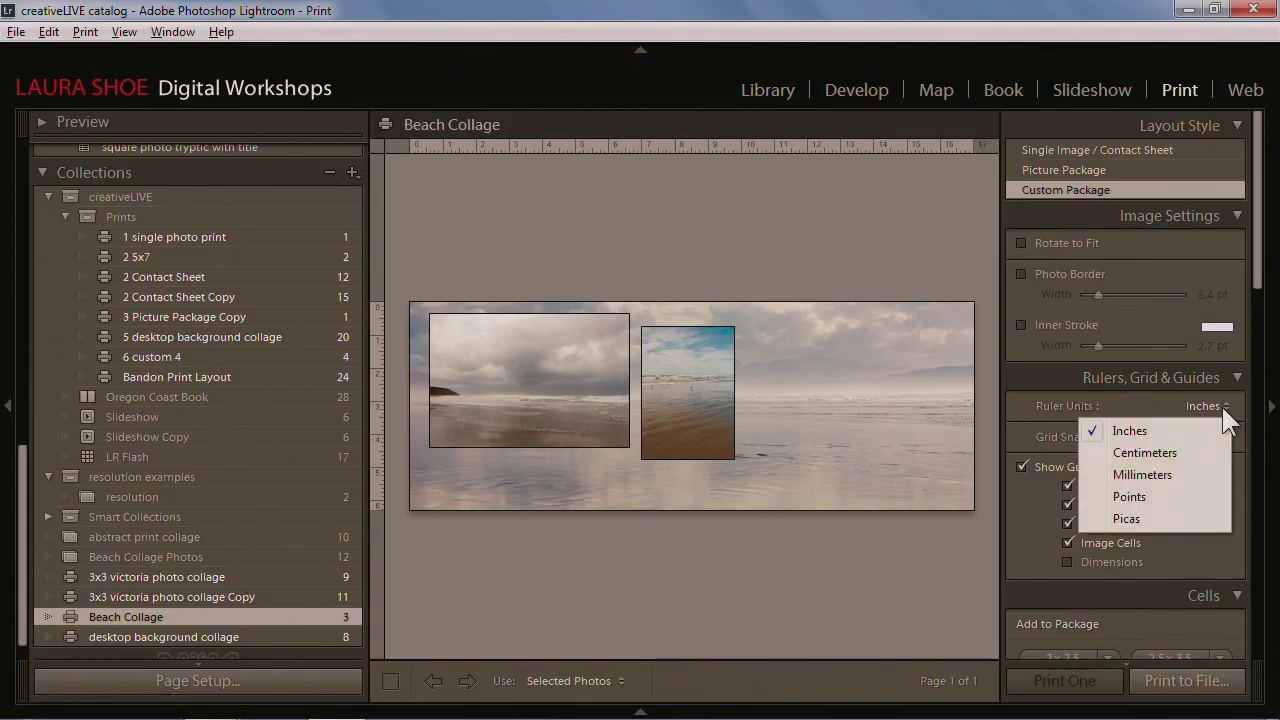
{"action": "left_click", "coordinate": [1175, 454]}
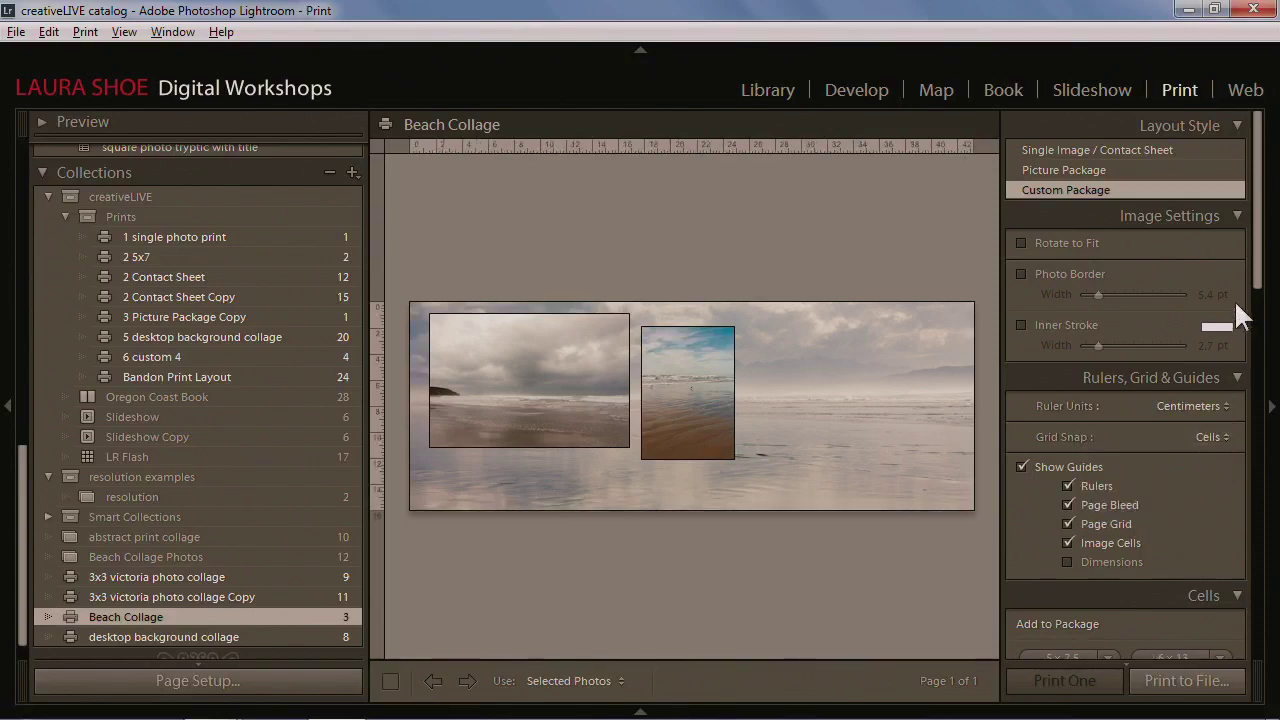
Change the Beach Collage ruler units from Centimeters to Points
{"action": "left_click_drag", "start_coordinate": [1257, 282], "coordinate": [1248, 600]}
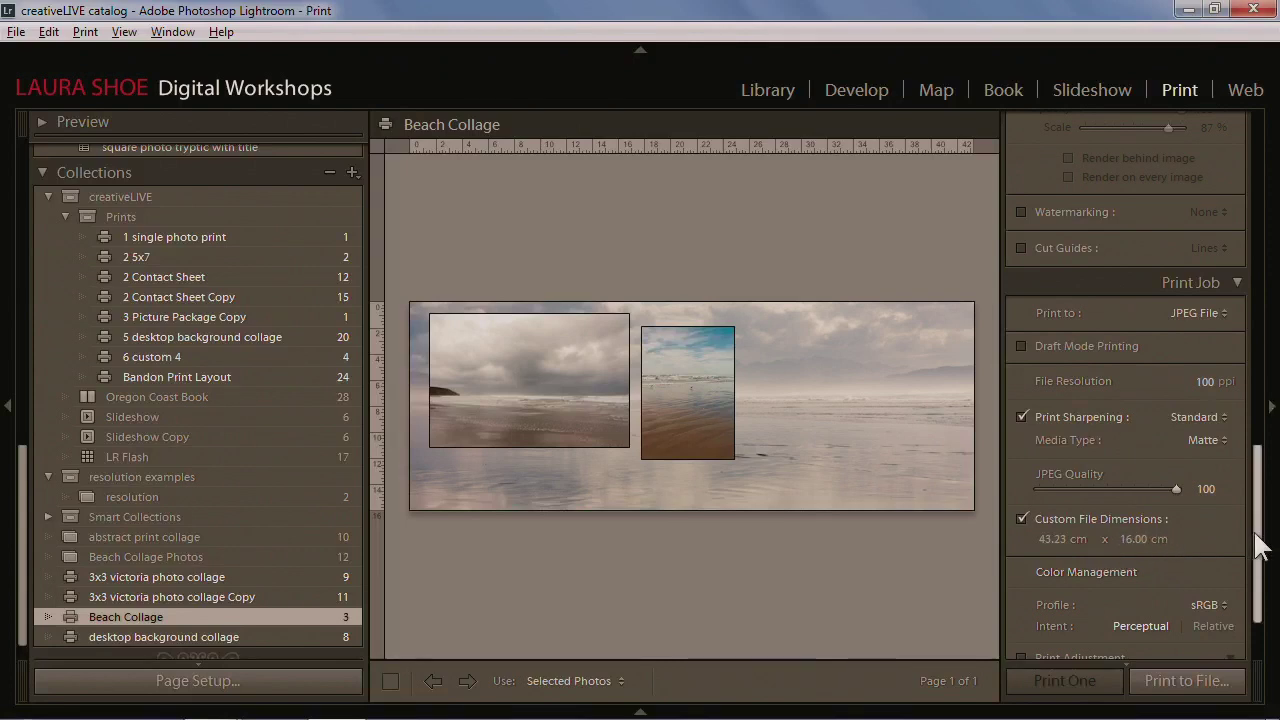
{"action": "left_click_drag", "start_coordinate": [1262, 547], "coordinate": [1250, 260]}
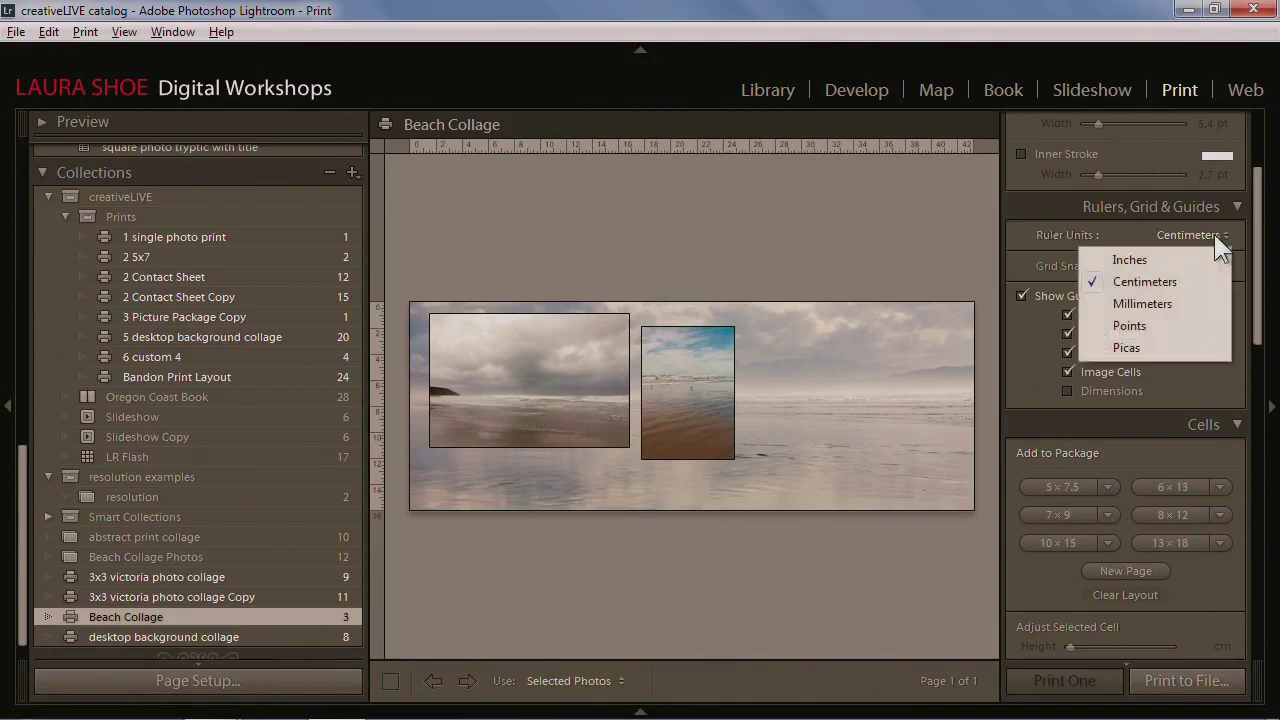
{"action": "left_click", "coordinate": [1130, 327]}
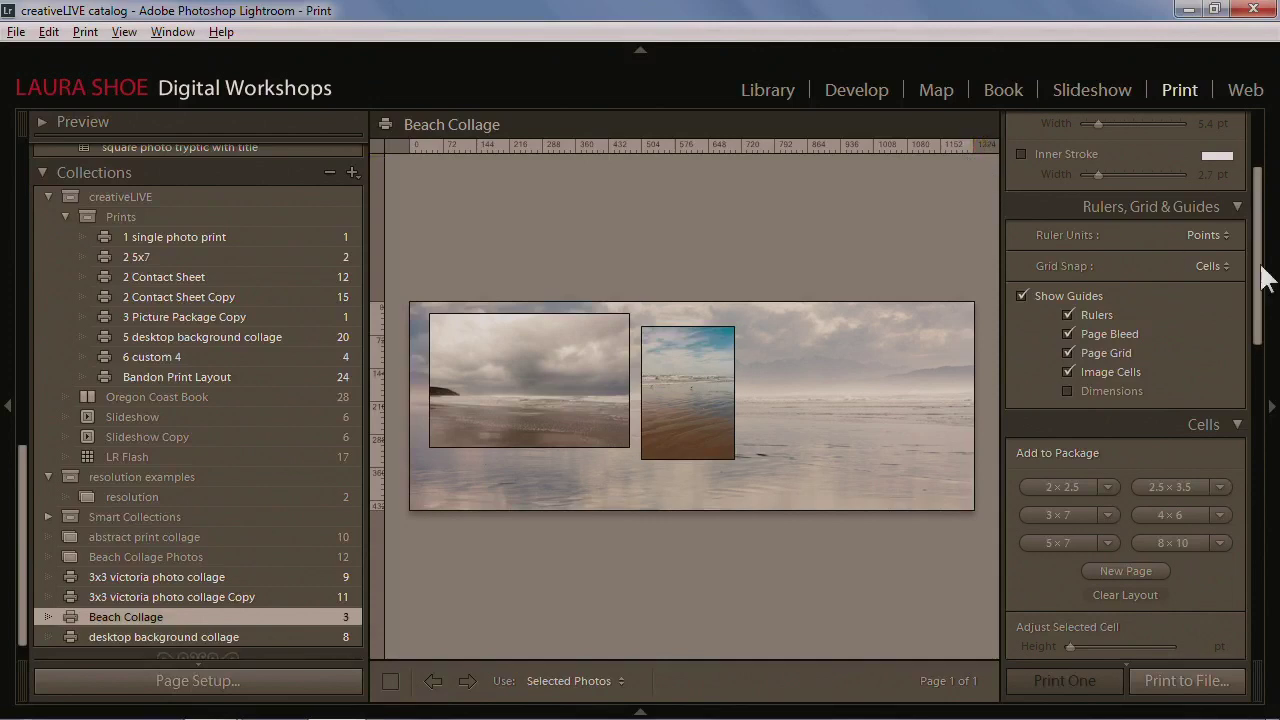
{"action": "scroll", "coordinate": [1262, 296], "scroll_direction": "down", "scroll_amount": 1}
Set the Print Job custom file dimensions to 851 pt wide by 315 pt high
{"action": "left_click_drag", "start_coordinate": [1262, 296], "coordinate": [1250, 600]}
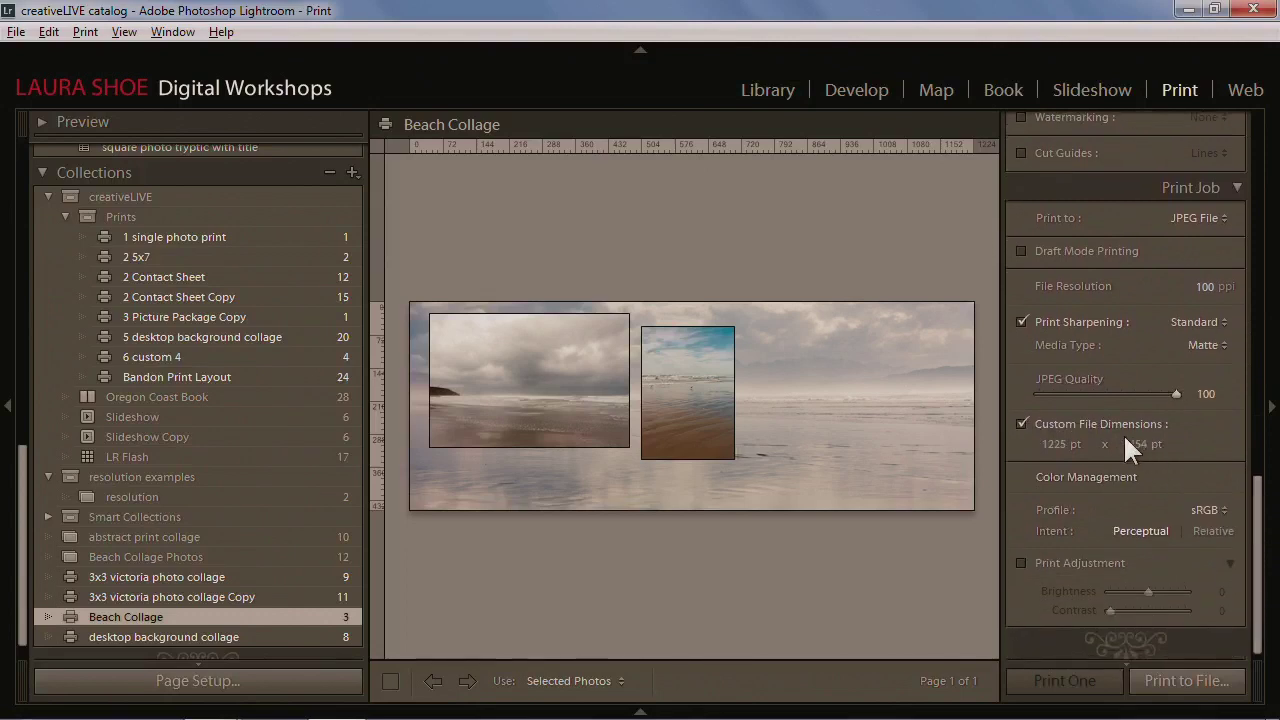
{"action": "left_click_drag", "start_coordinate": [1060, 451], "coordinate": [1059, 451]}
{"action": "left_click", "coordinate": [1059, 449]}
{"action": "type", "text": "851"}
{"action": "left_click", "coordinate": [1132, 444]}
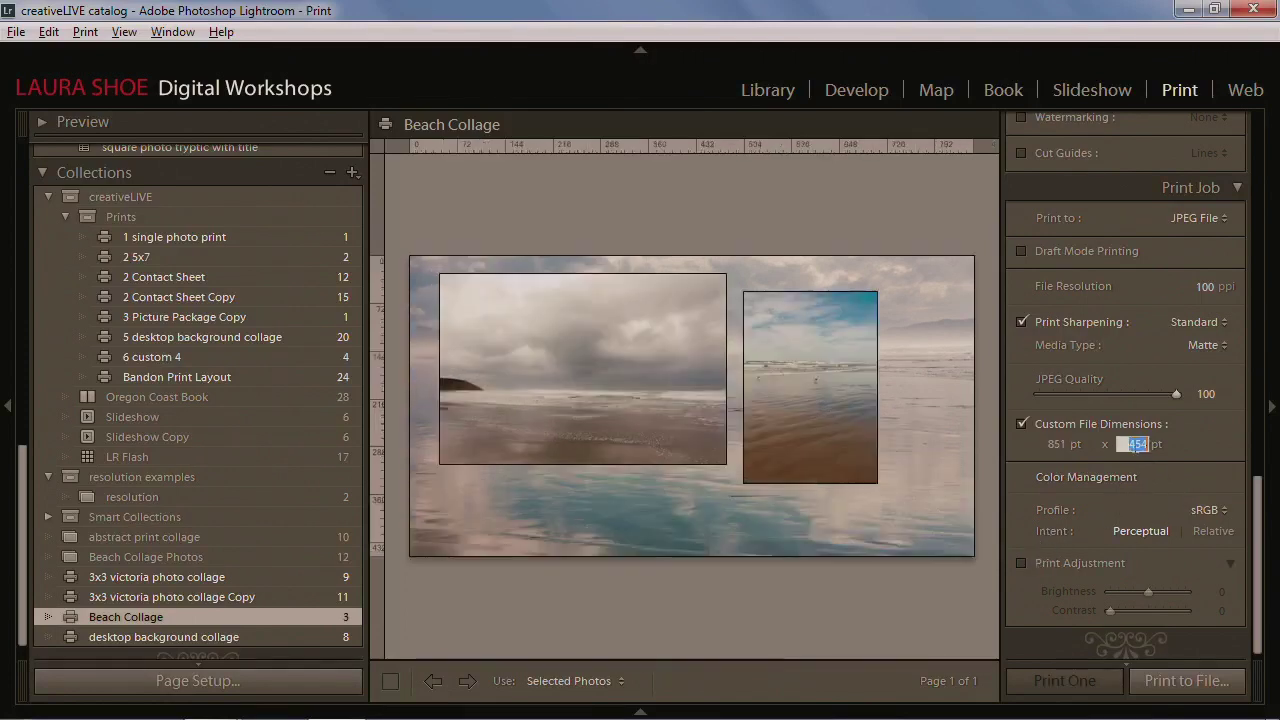
{"action": "type", "text": "315"}
{"action": "key", "text": "Return"}
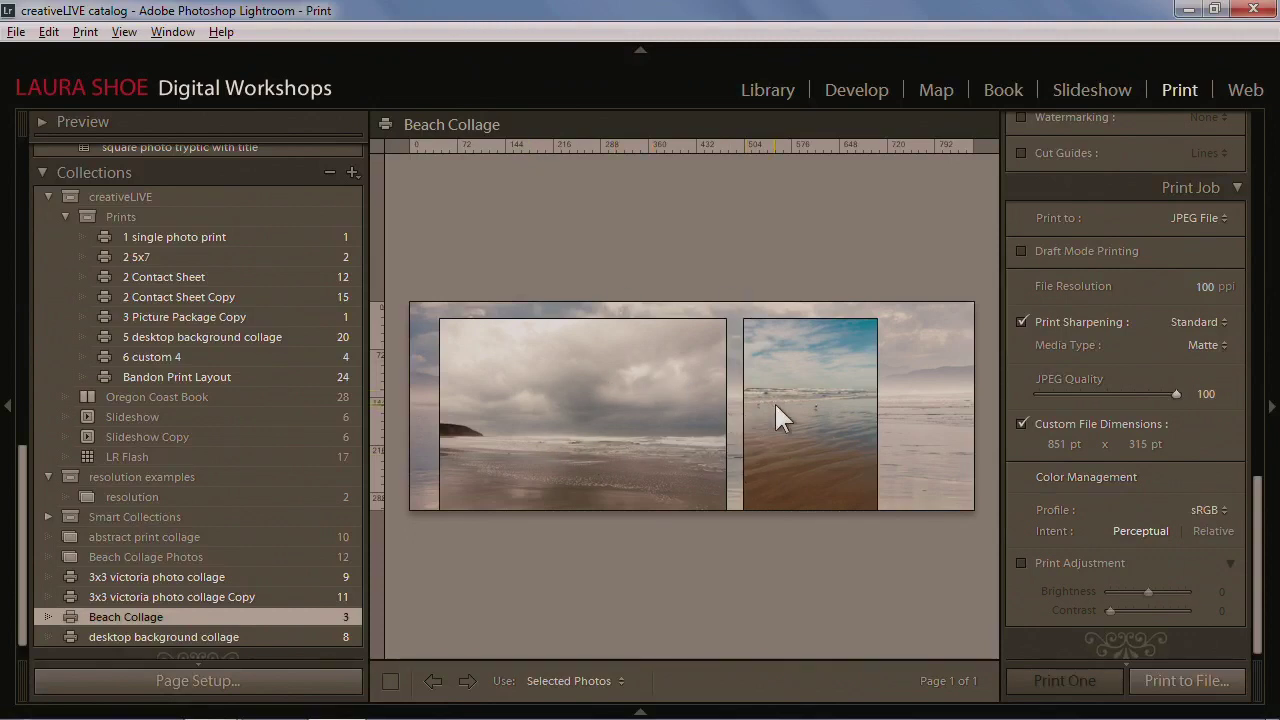
{"action": "left_click", "coordinate": [720, 497]}
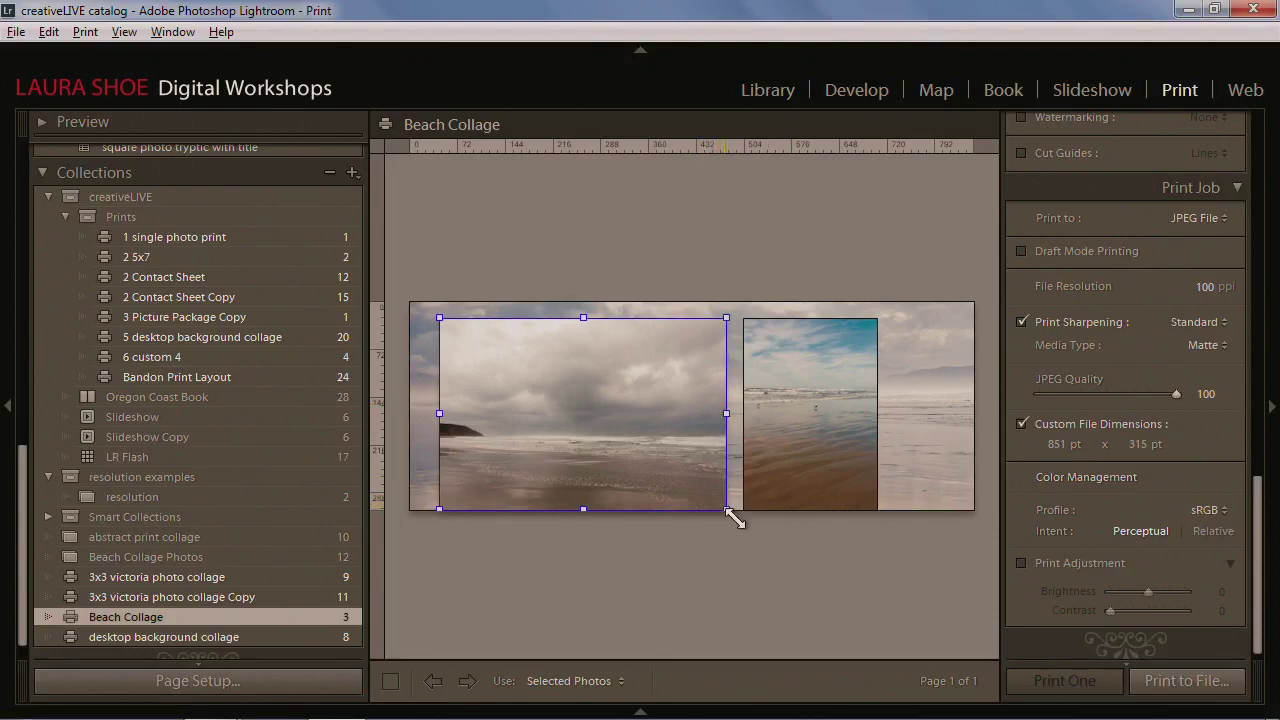
Shrink the left beach photo cell from its corner, then deselect it
{"action": "left_click_drag", "start_coordinate": [727, 510], "coordinate": [701, 471]}
{"action": "left_click", "coordinate": [902, 603]}
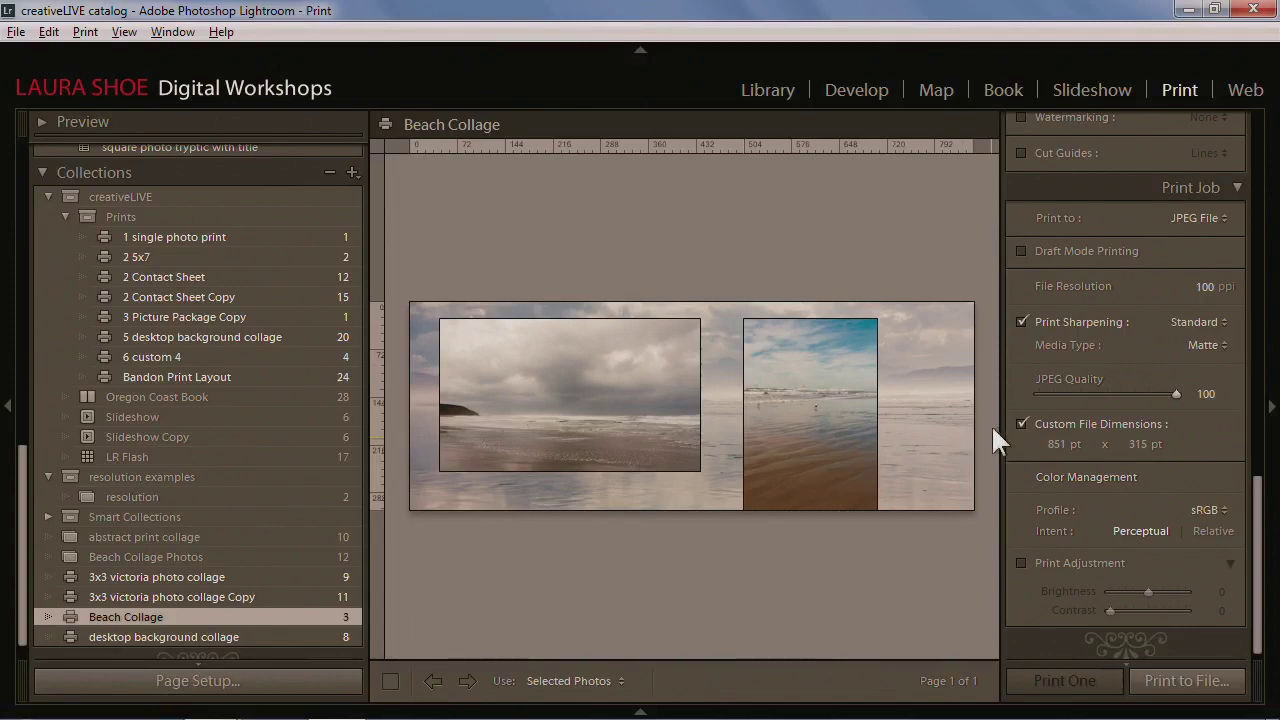
Change the file dimensions to 1024 × 768 pt, then undo the last layout change
{"action": "left_click", "coordinate": [1060, 441]}
{"action": "double_click", "coordinate": [1058, 443]}
{"action": "type", "text": "1024"}
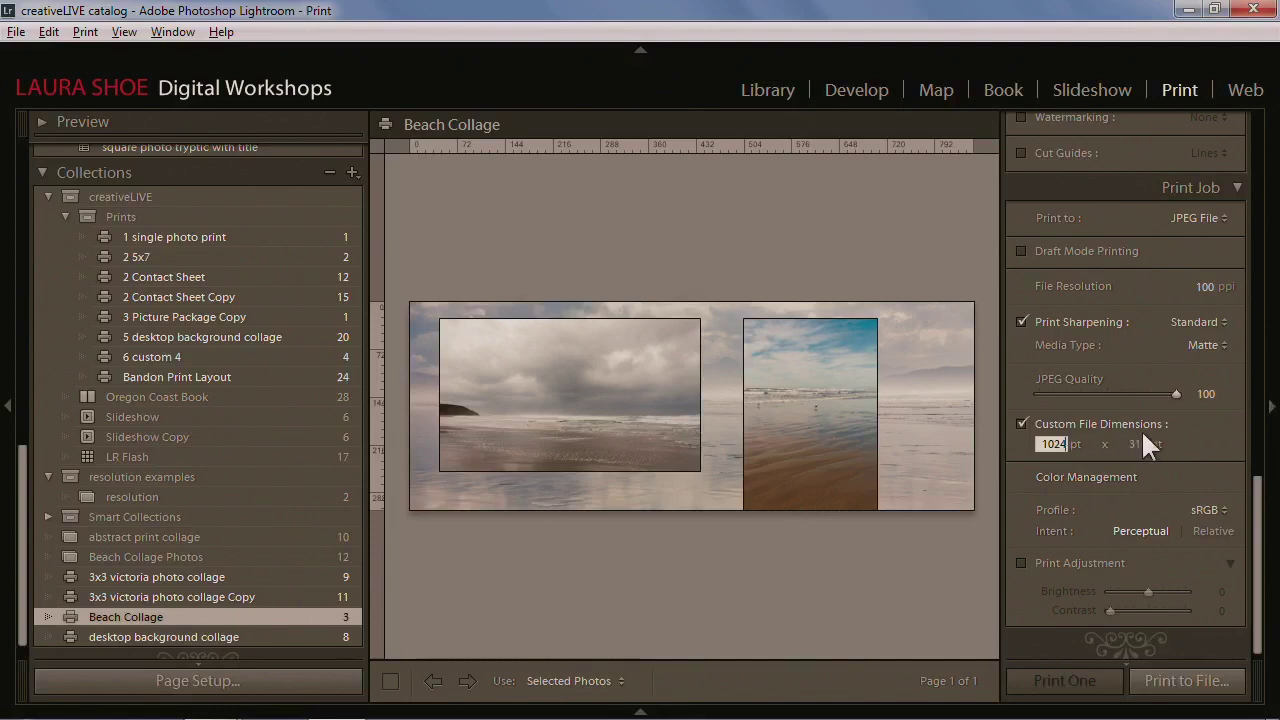
{"action": "left_click", "coordinate": [1141, 444]}
{"action": "type", "text": "76"}
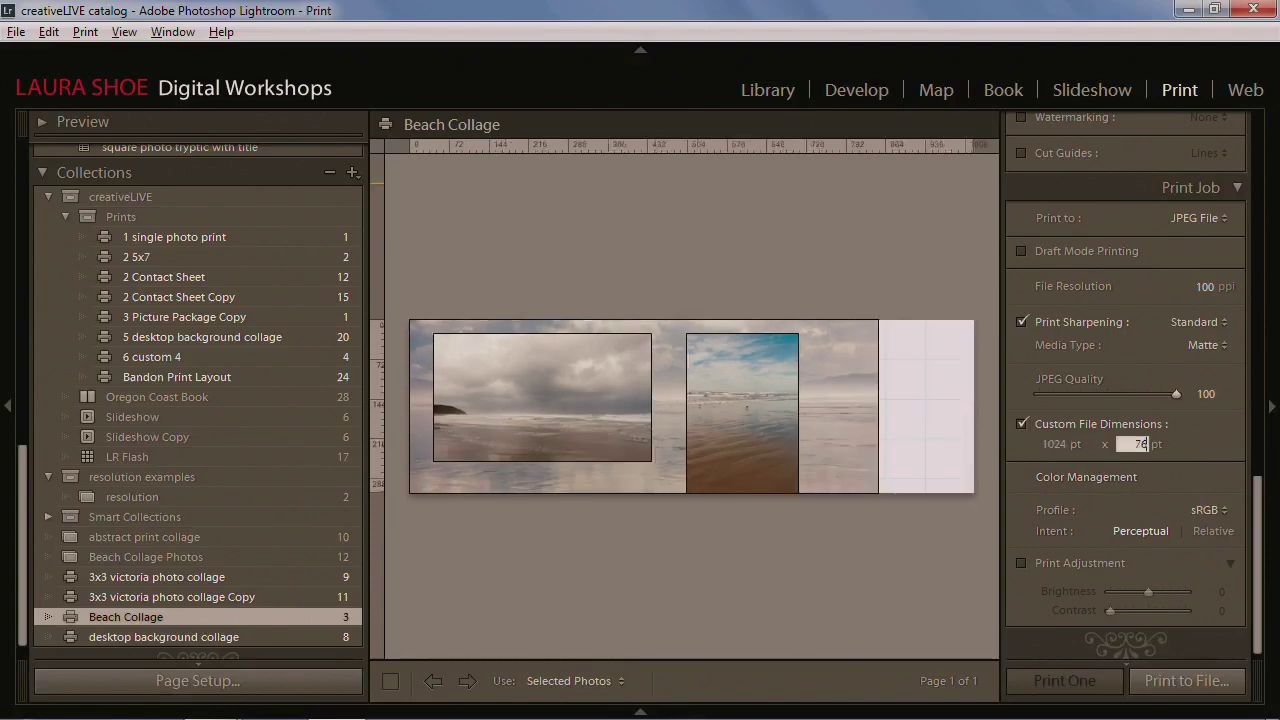
{"action": "type", "text": "8"}
{"action": "key", "text": "Return"}
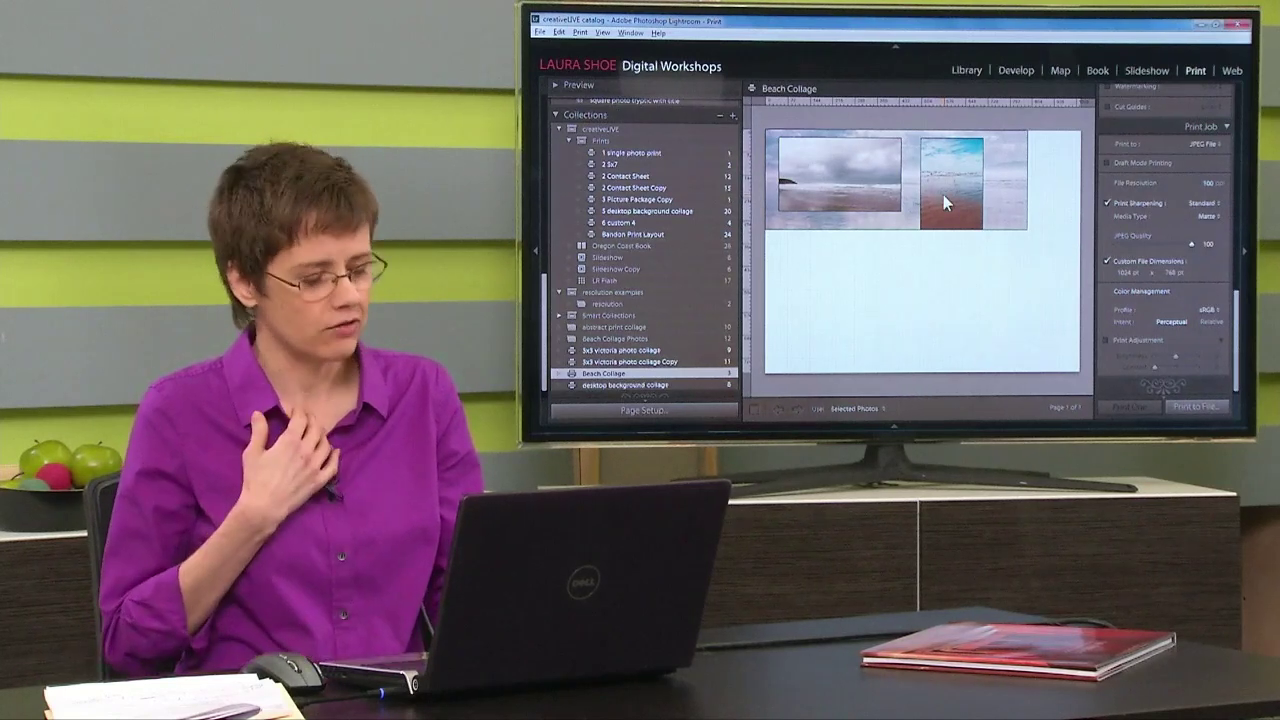
{"action": "key", "text": "ctrl+z"}
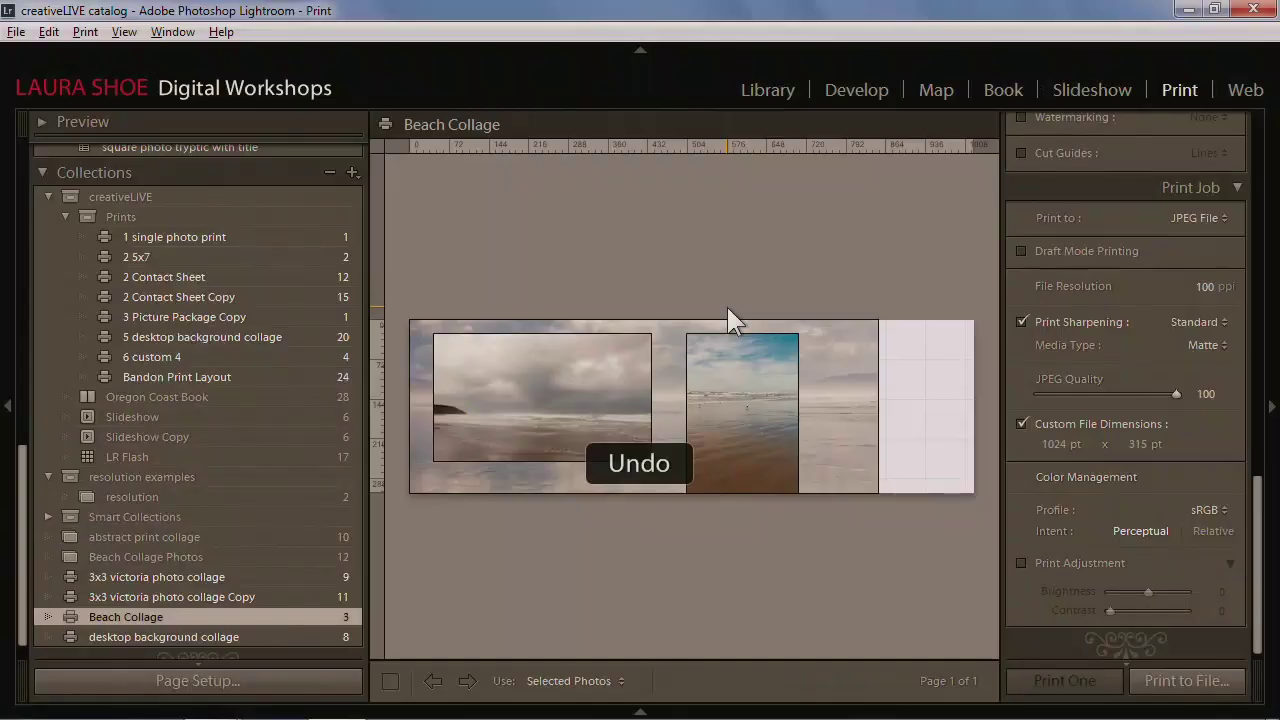
Undo once more to get back the 851 × 315 pt banner with no blank strip
{"action": "key", "text": "ctrl+z"}
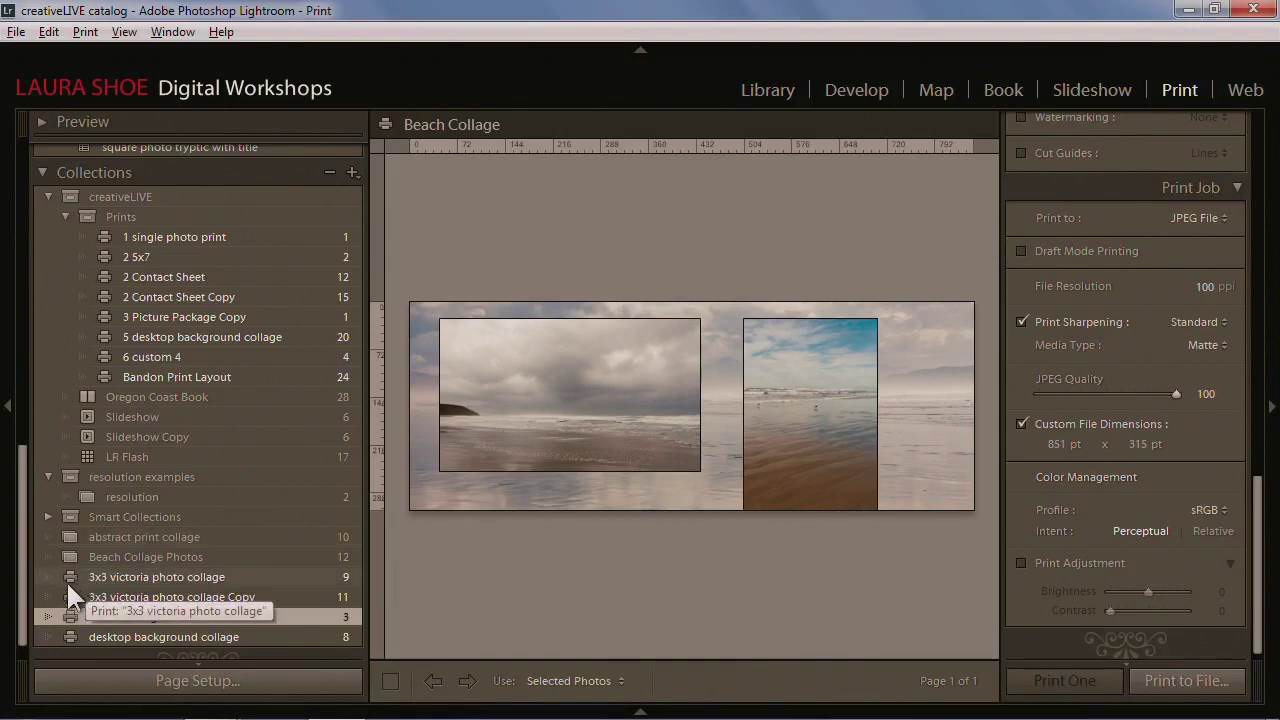
Open the 3x3 victoria photo collage, then the desktop background collage print
{"action": "left_click", "coordinate": [205, 577]}
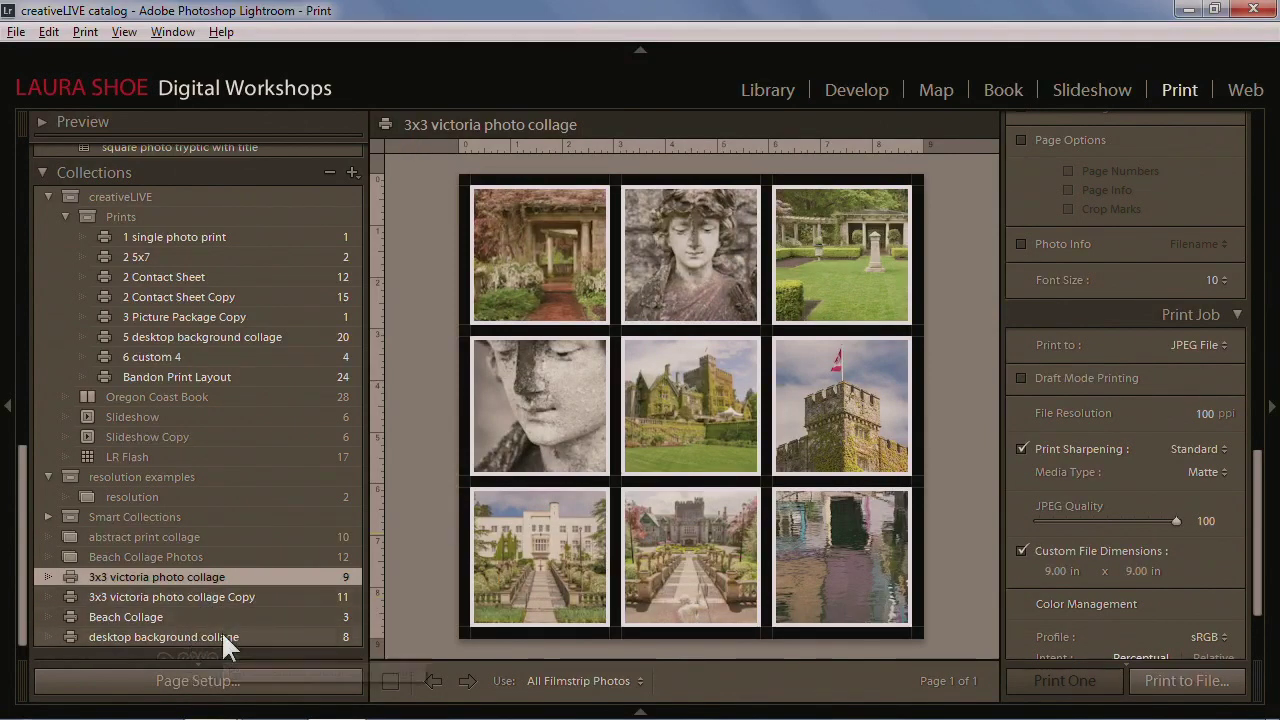
{"action": "left_click", "coordinate": [223, 637]}
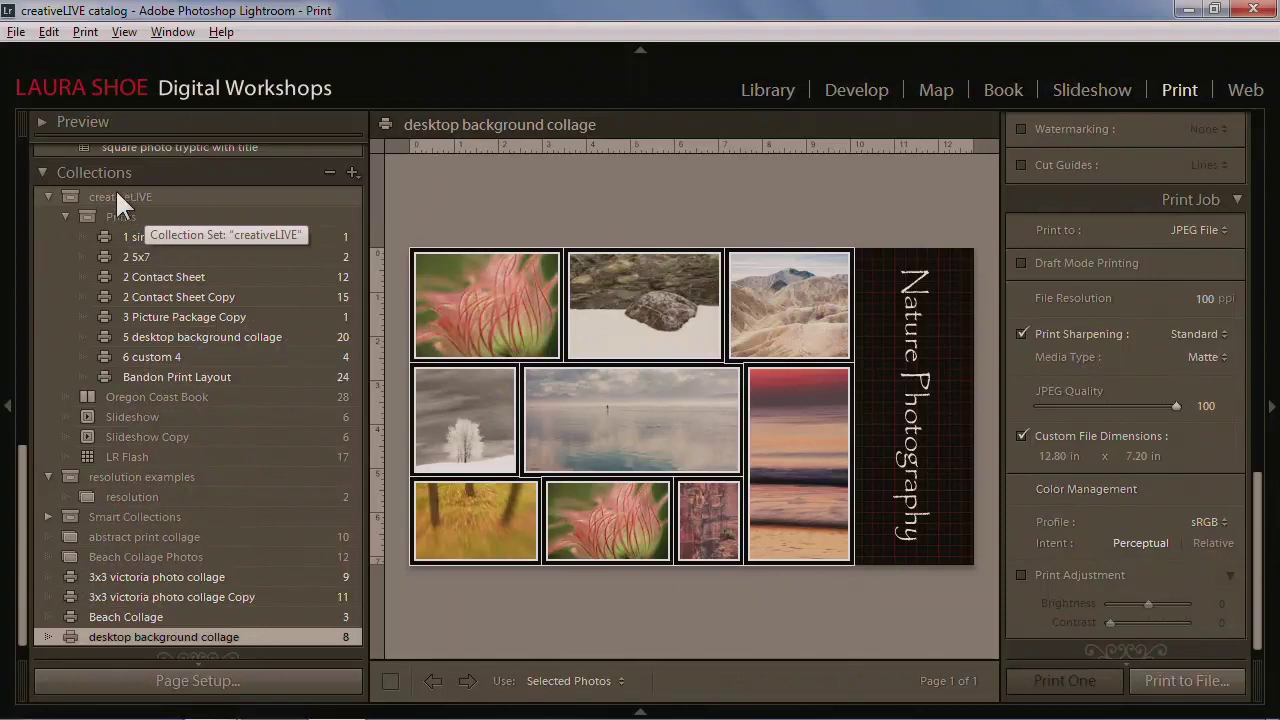
{"action": "left_click", "coordinate": [353, 172]}
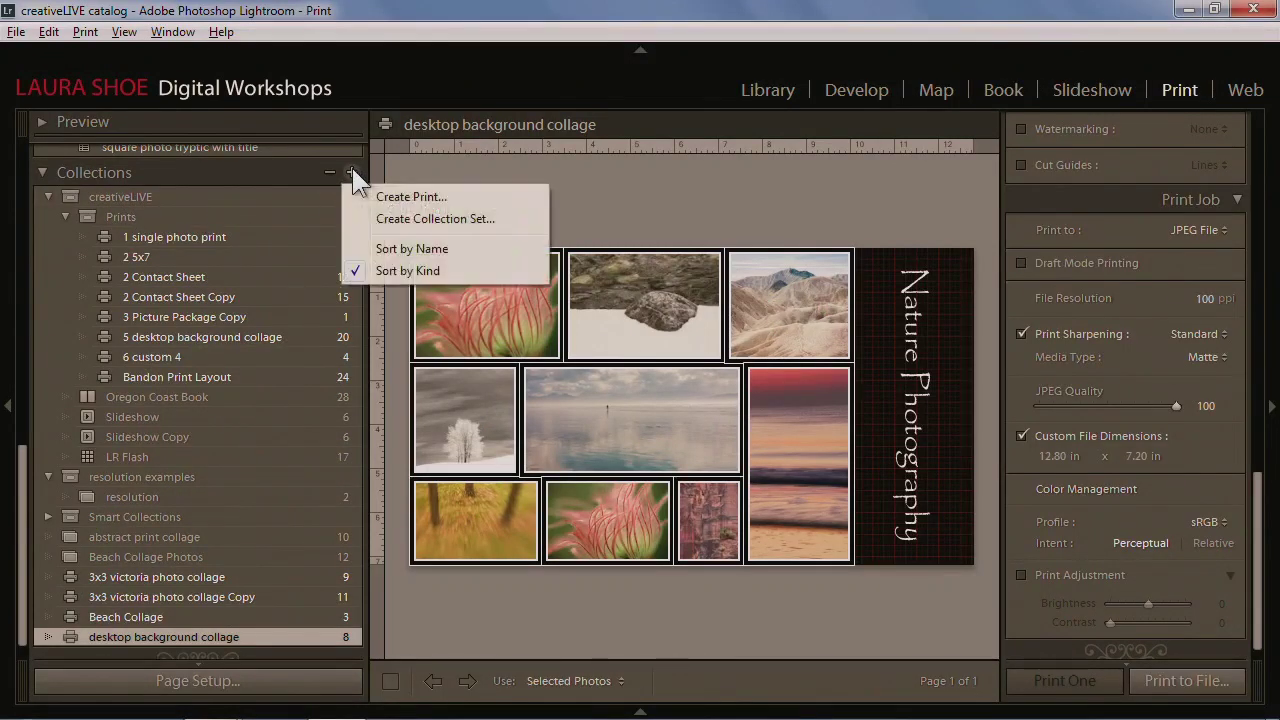
Add a new collection set called 'Print Output' from the Collections + menu
{"action": "left_click", "coordinate": [452, 218]}
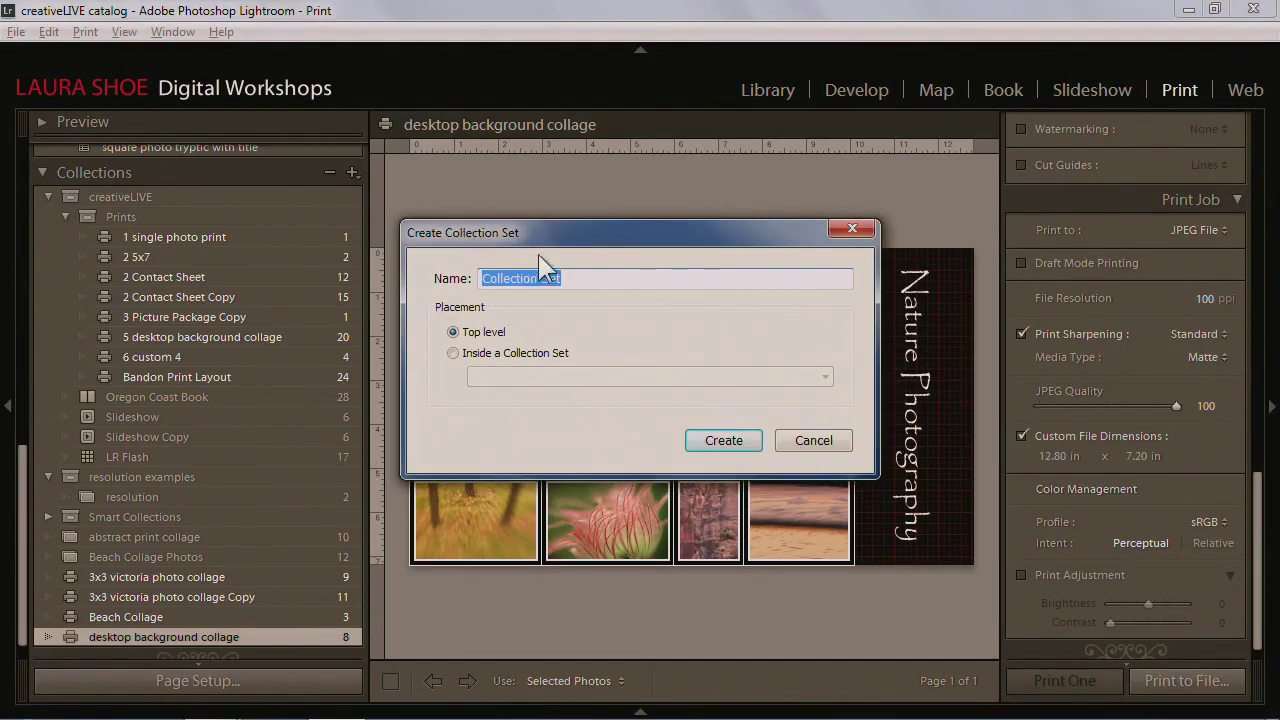
{"action": "type", "text": "Print Output"}
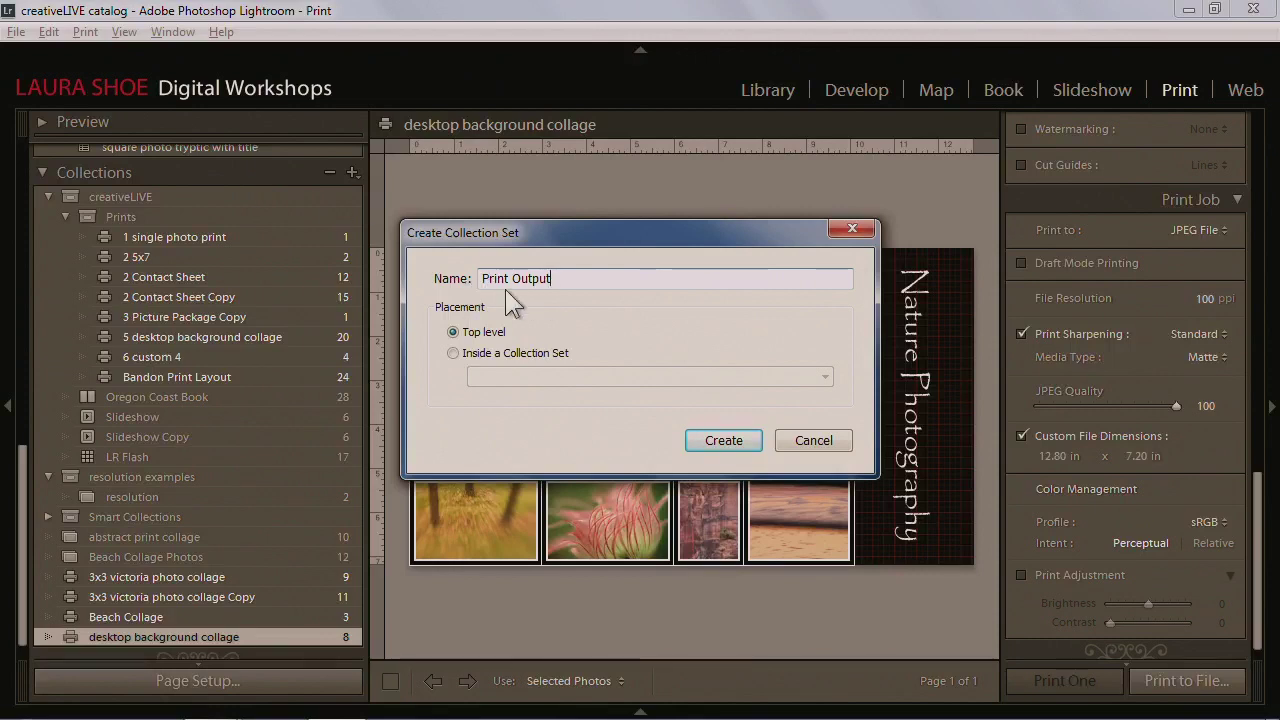
{"action": "left_click", "coordinate": [701, 437]}
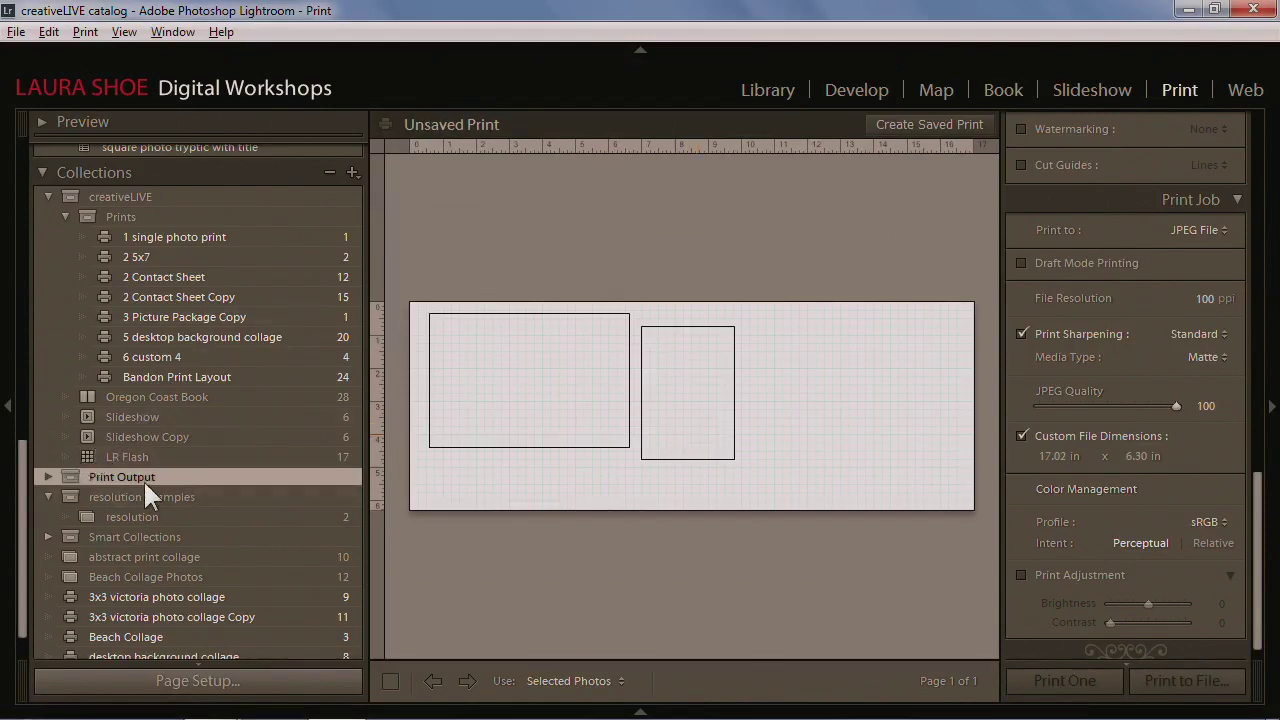
Expand Print Output and drag the 3x3 victoria photo collage collection into it
{"action": "left_click", "coordinate": [45, 475]}
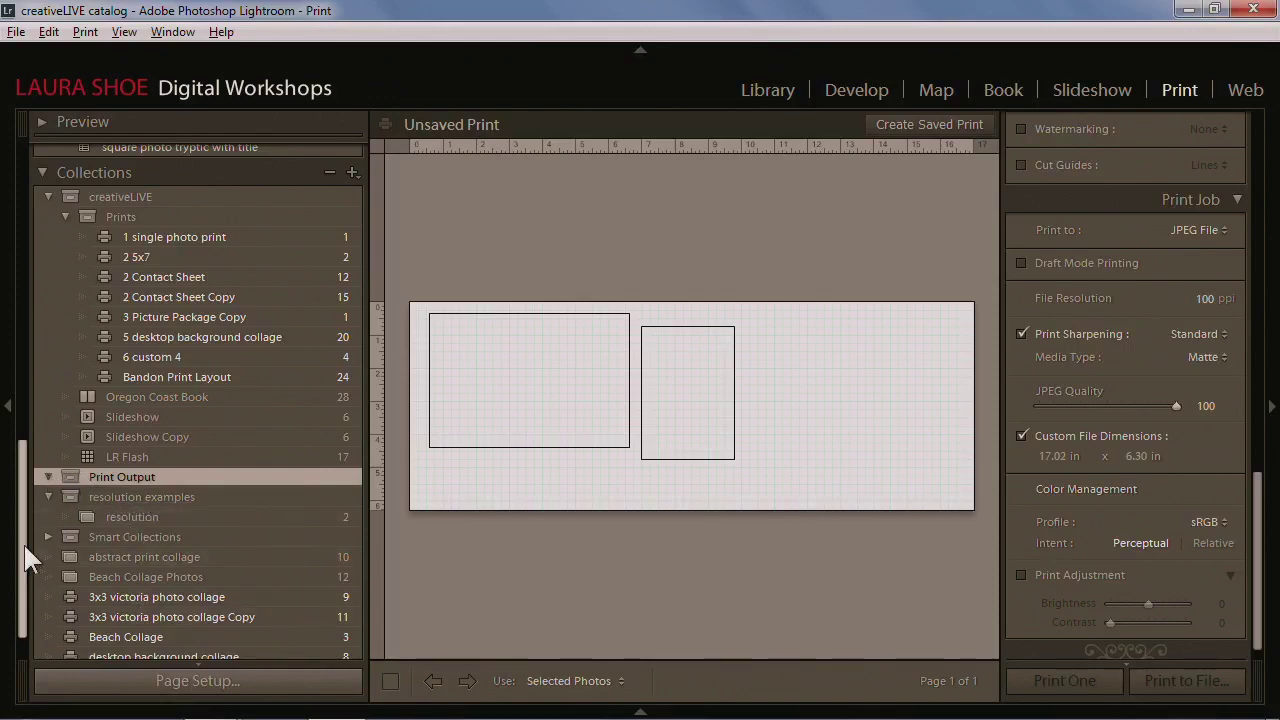
{"action": "left_click", "coordinate": [168, 592]}
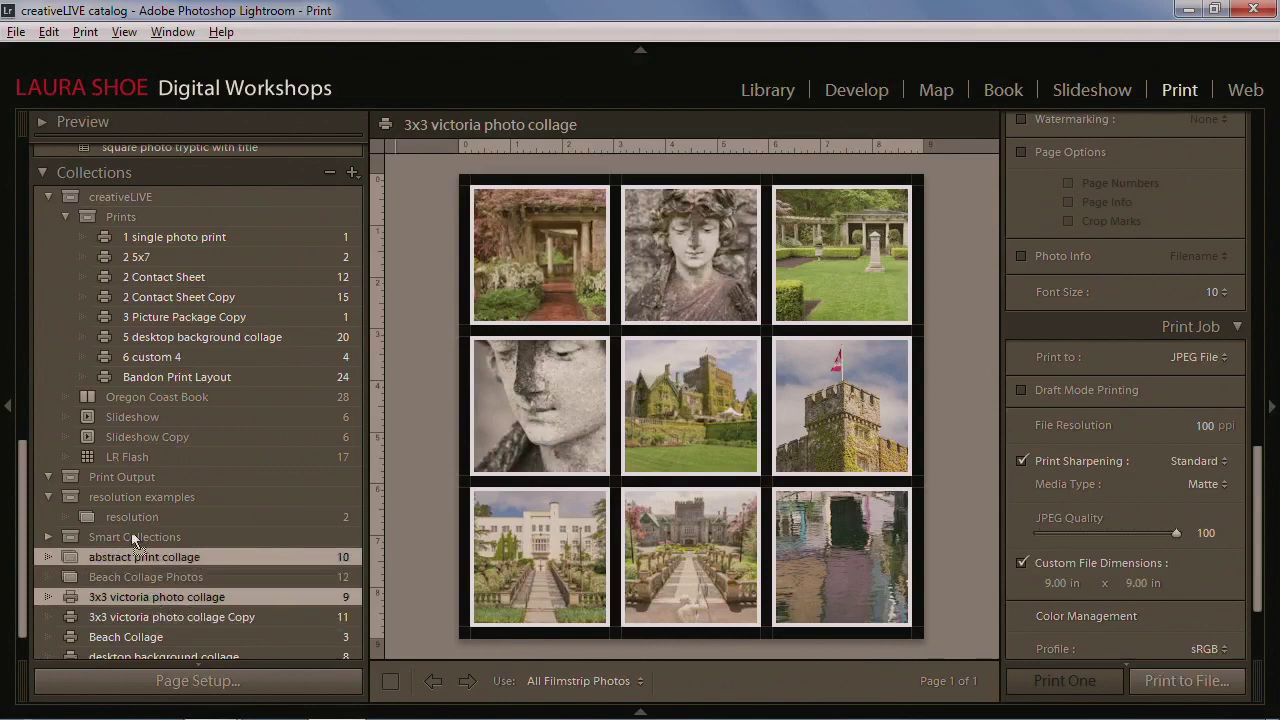
{"action": "left_click_drag", "start_coordinate": [147, 505], "coordinate": [155, 477]}
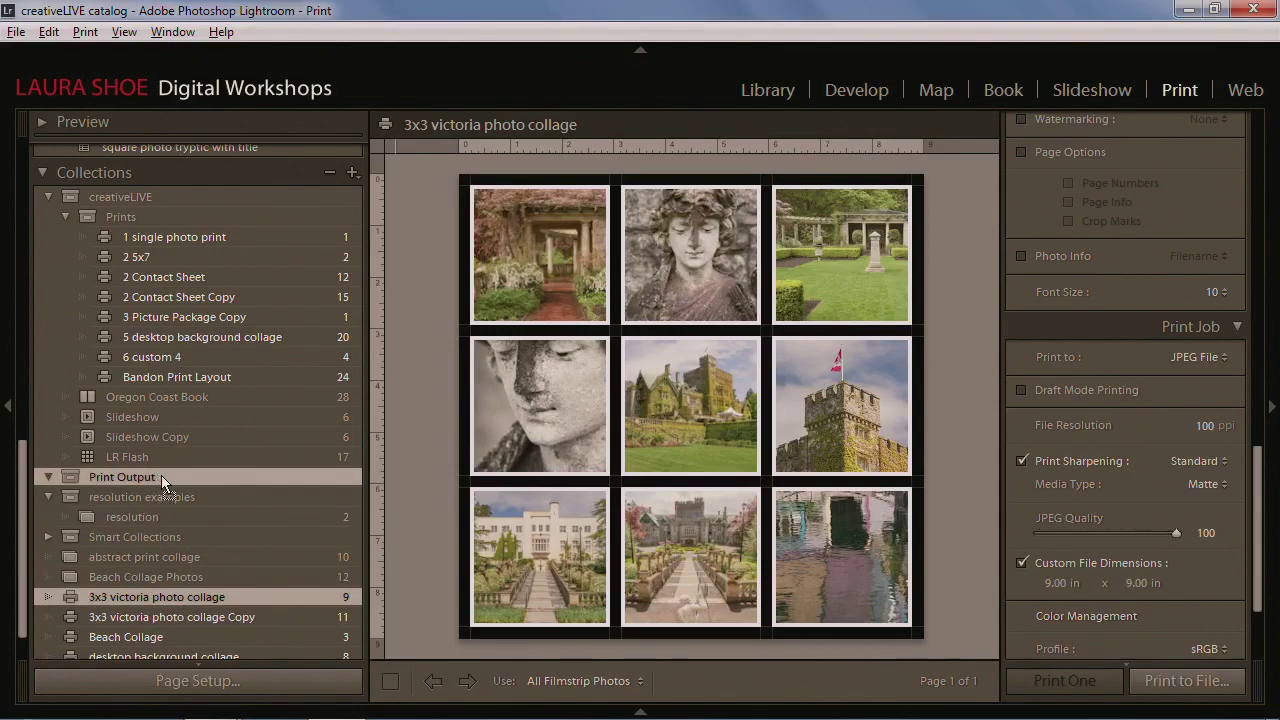
{"action": "left_click_drag", "start_coordinate": [161, 475], "coordinate": [160, 473]}
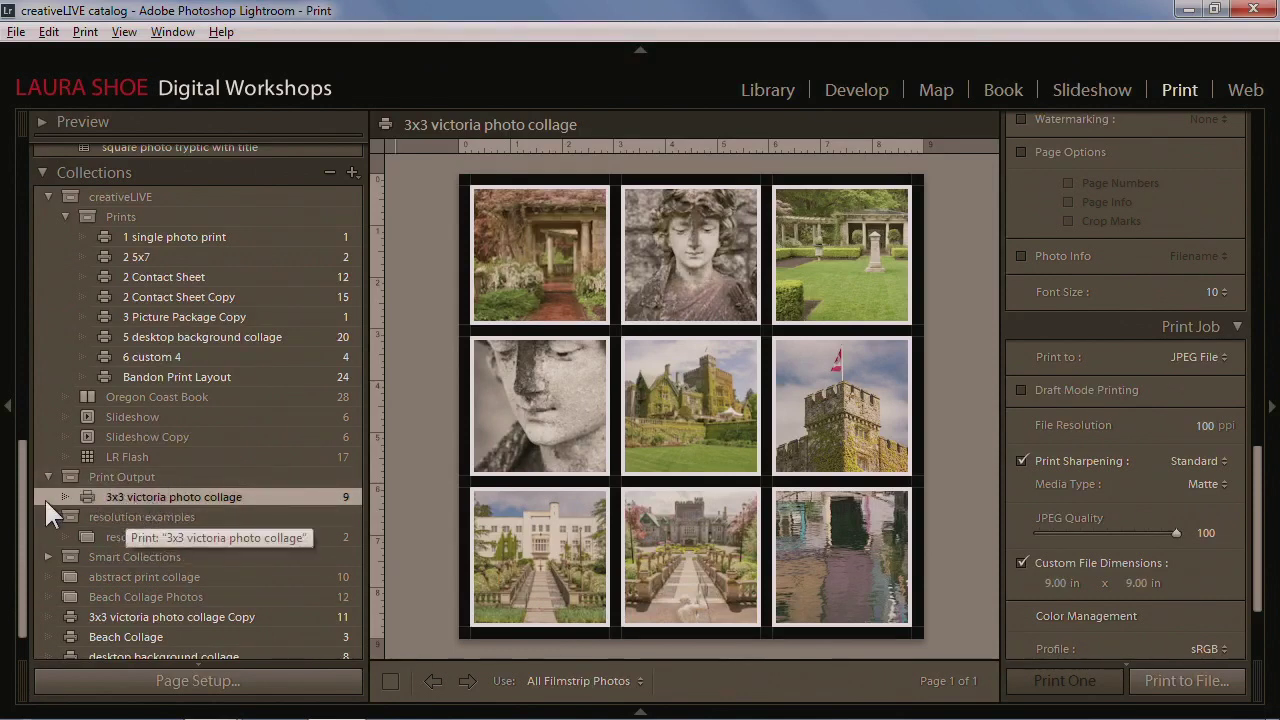
Move the collage Copy, Beach Collage and desktop background collage prints into Print Output as well
{"action": "left_click_drag", "start_coordinate": [25, 519], "coordinate": [25, 537]}
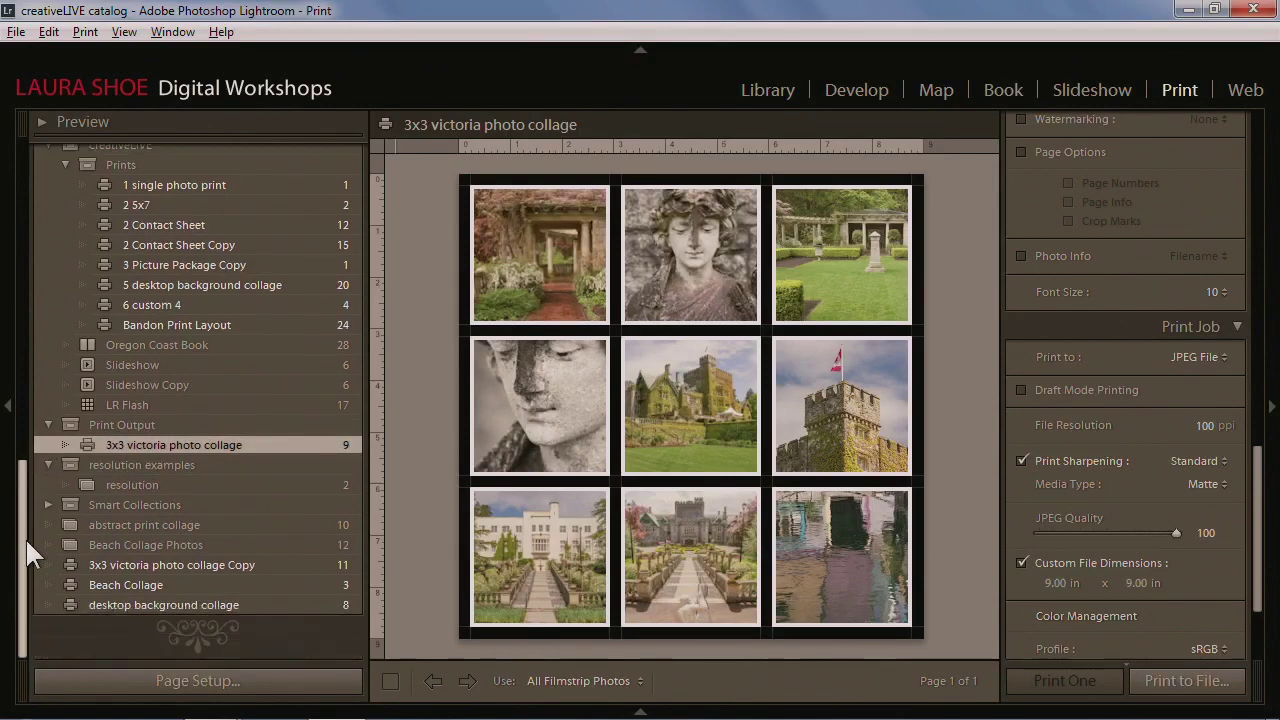
{"action": "left_click", "coordinate": [121, 562]}
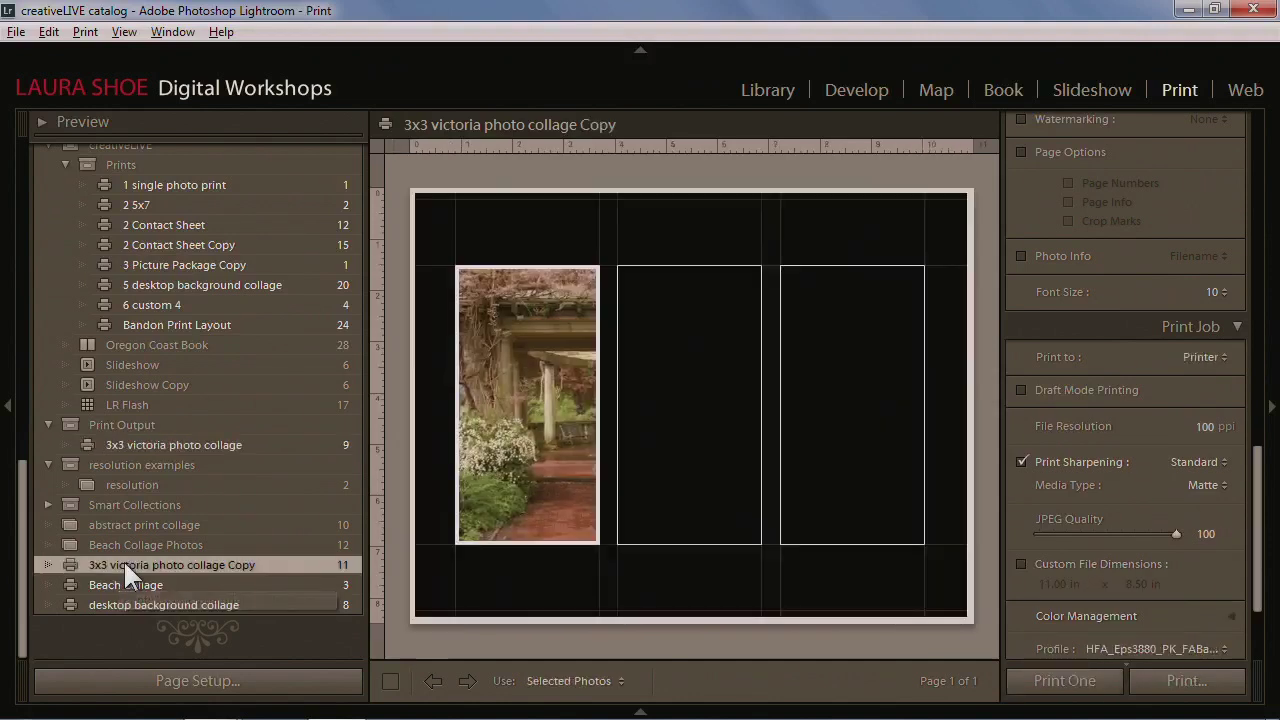
{"action": "left_click", "coordinate": [144, 601], "text": "shift"}
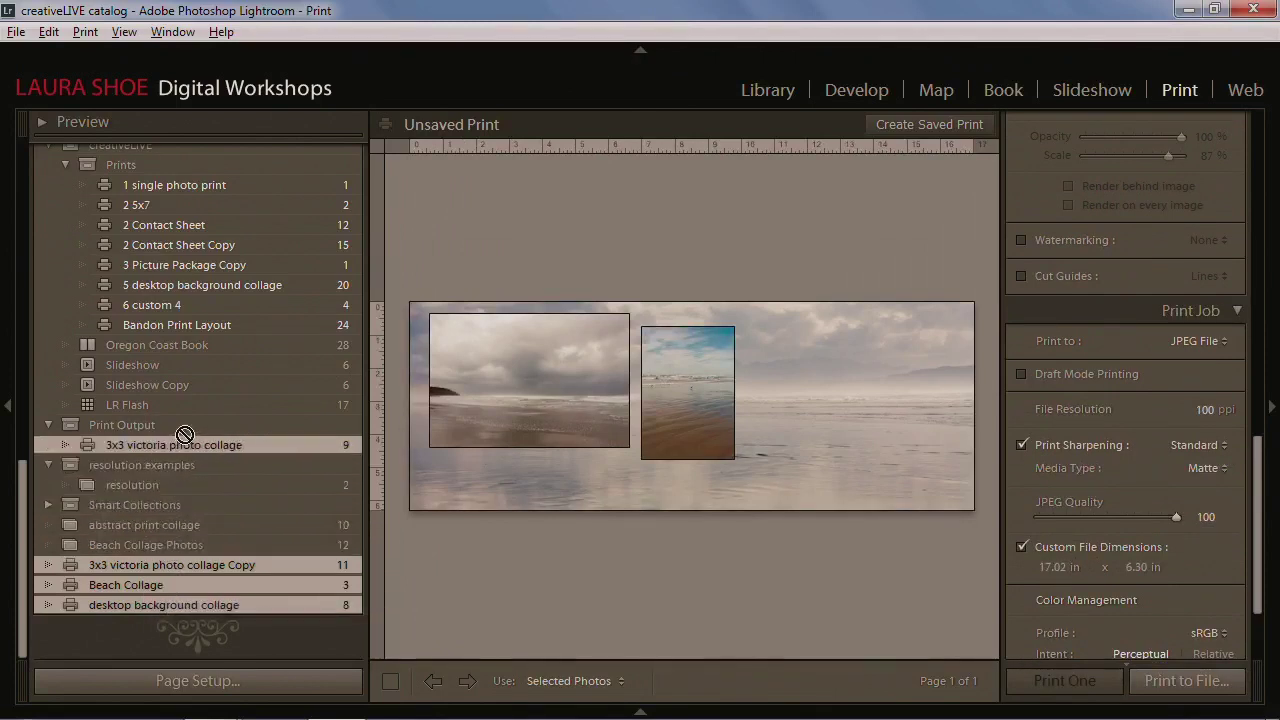
{"action": "left_click_drag", "start_coordinate": [185, 431], "coordinate": [184, 429]}
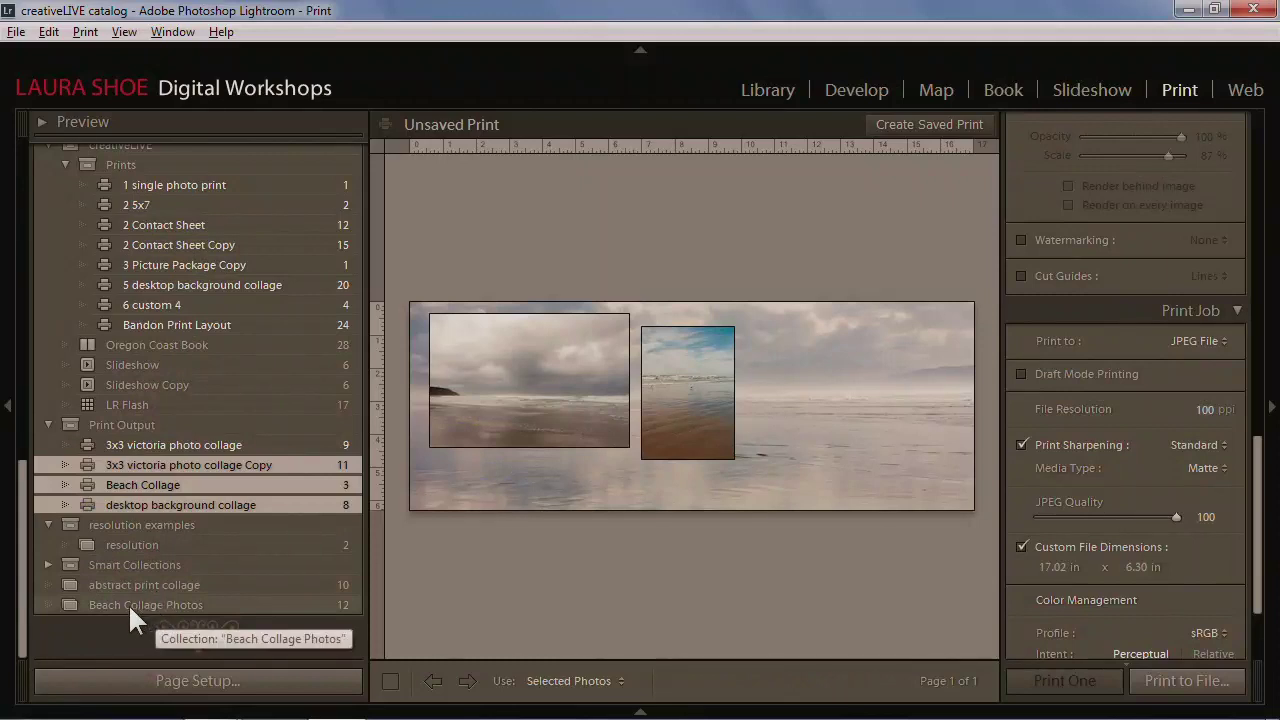
Select Beach Collage Photos, show the filmstrip, and open the three-photo Beach Collage print
{"action": "left_click", "coordinate": [140, 603]}
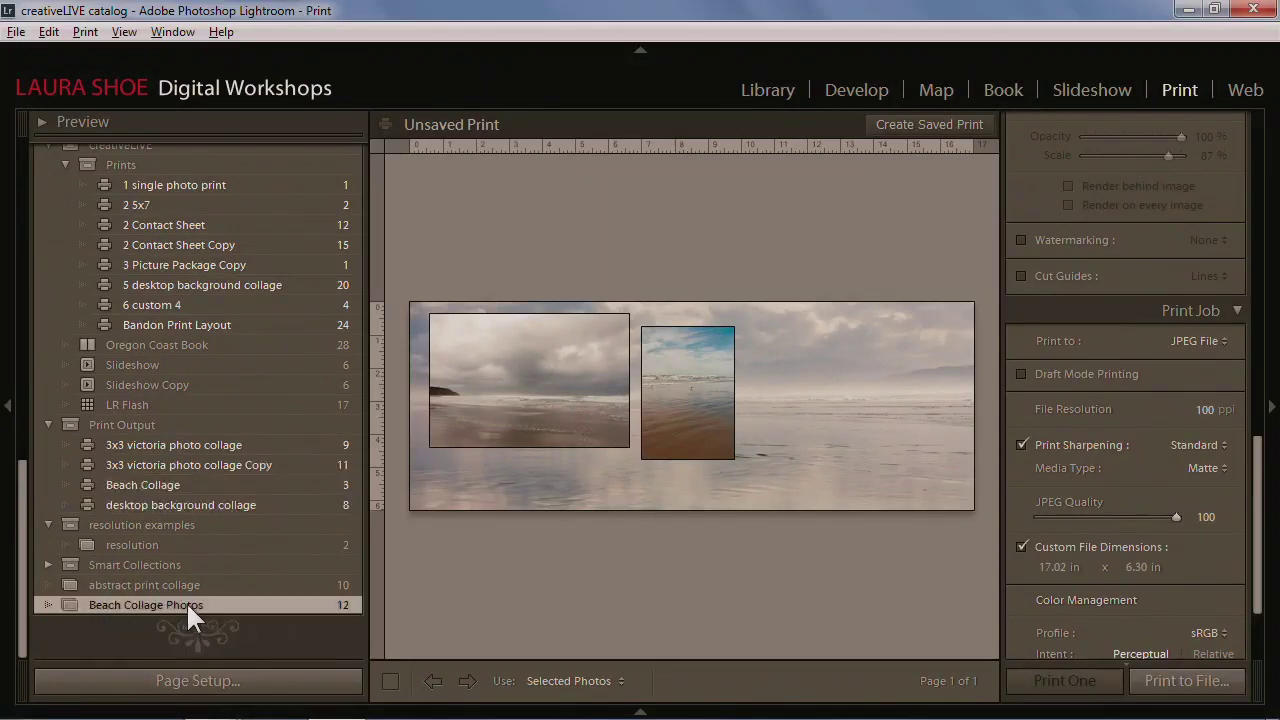
{"action": "mouse_move", "coordinate": [640, 716]}
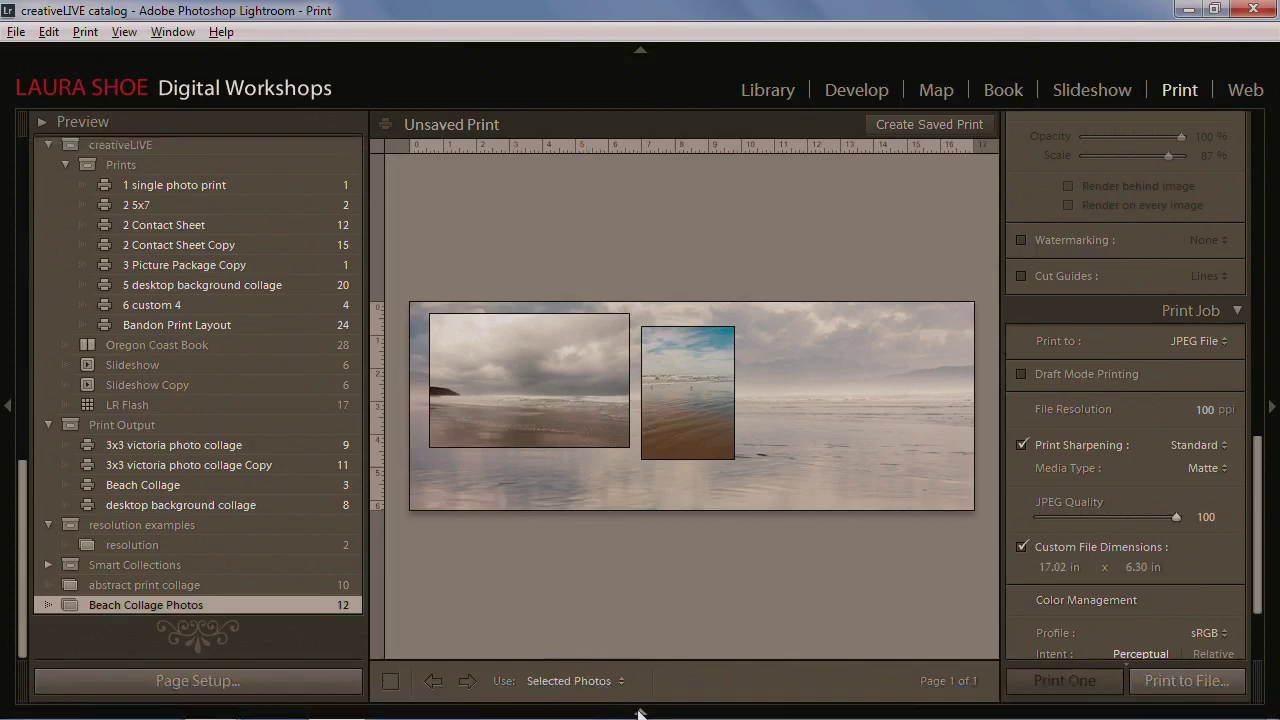
{"action": "left_click", "coordinate": [638, 712]}
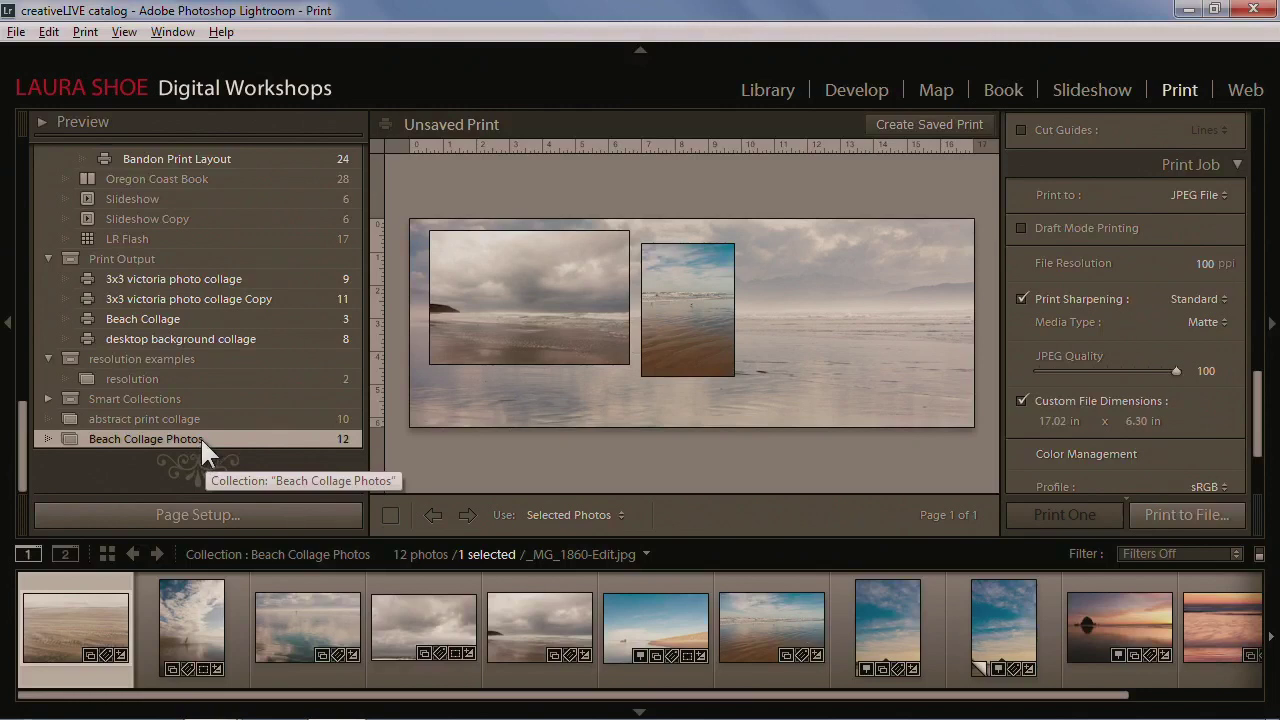
{"action": "left_click", "coordinate": [137, 318]}
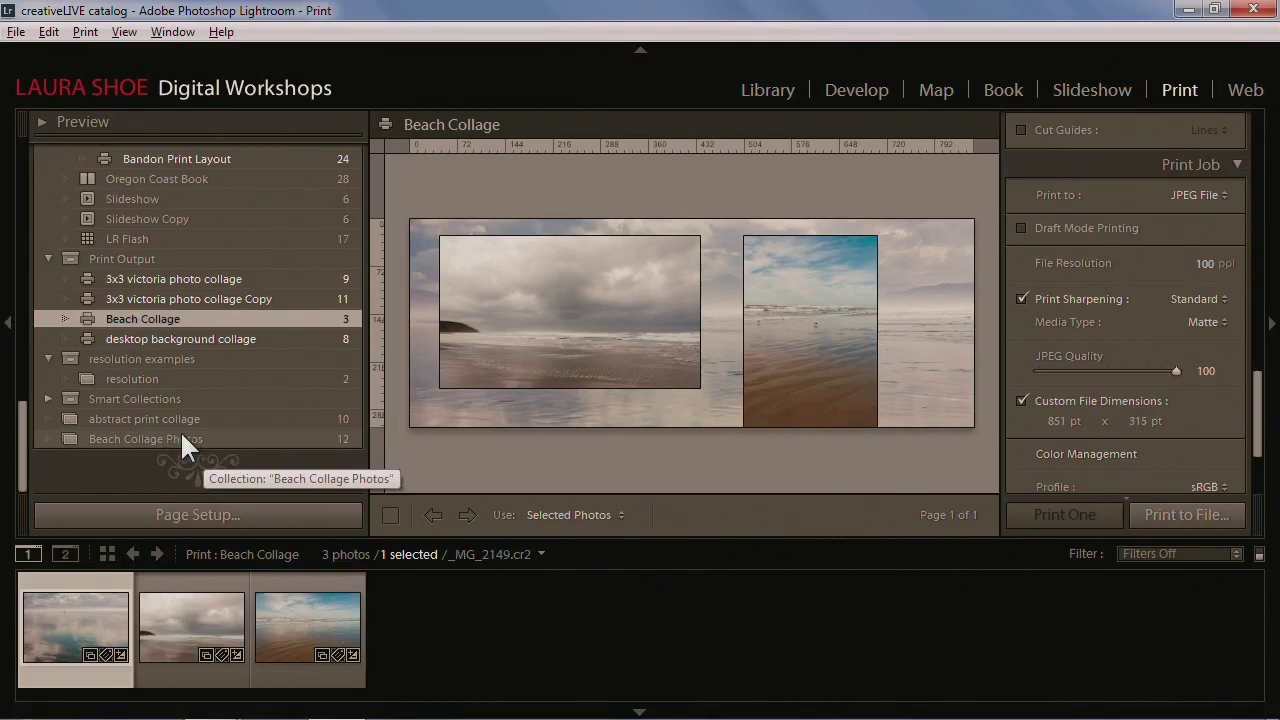
Delete the 12-photo Beach Collage Photos collection and confirm the deletion
{"action": "right_click", "coordinate": [111, 438]}
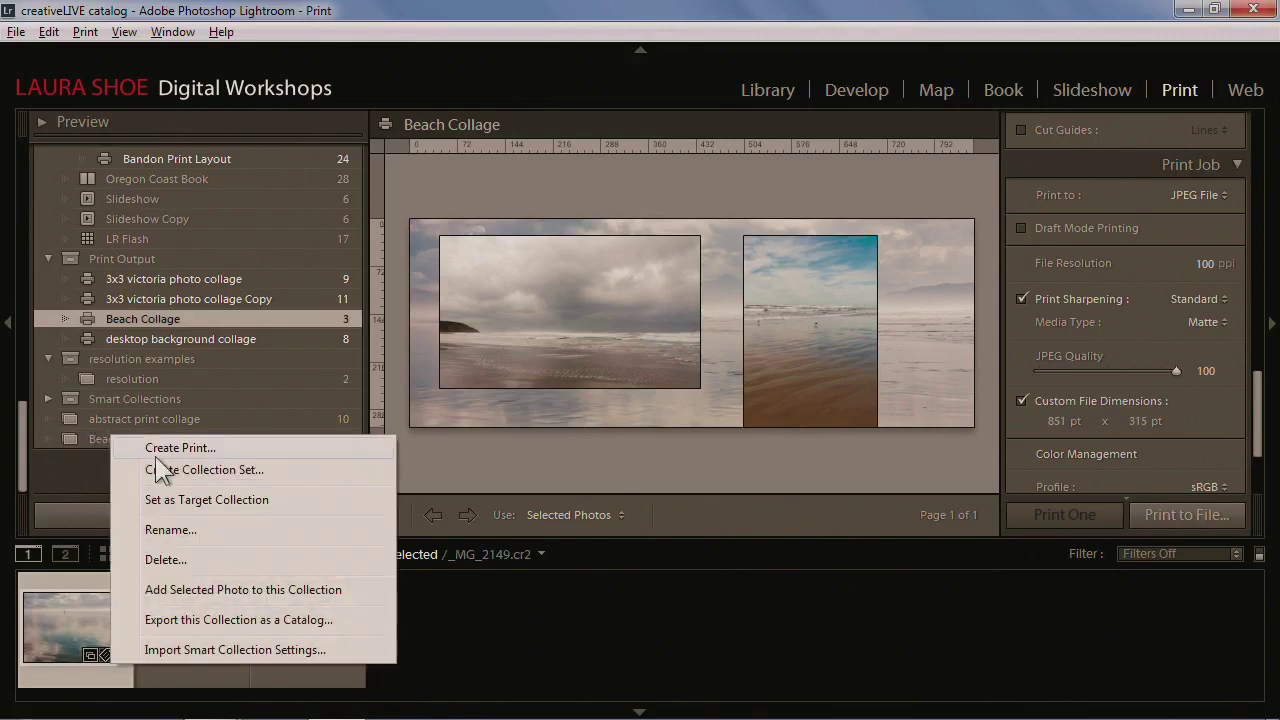
{"action": "left_click", "coordinate": [170, 561]}
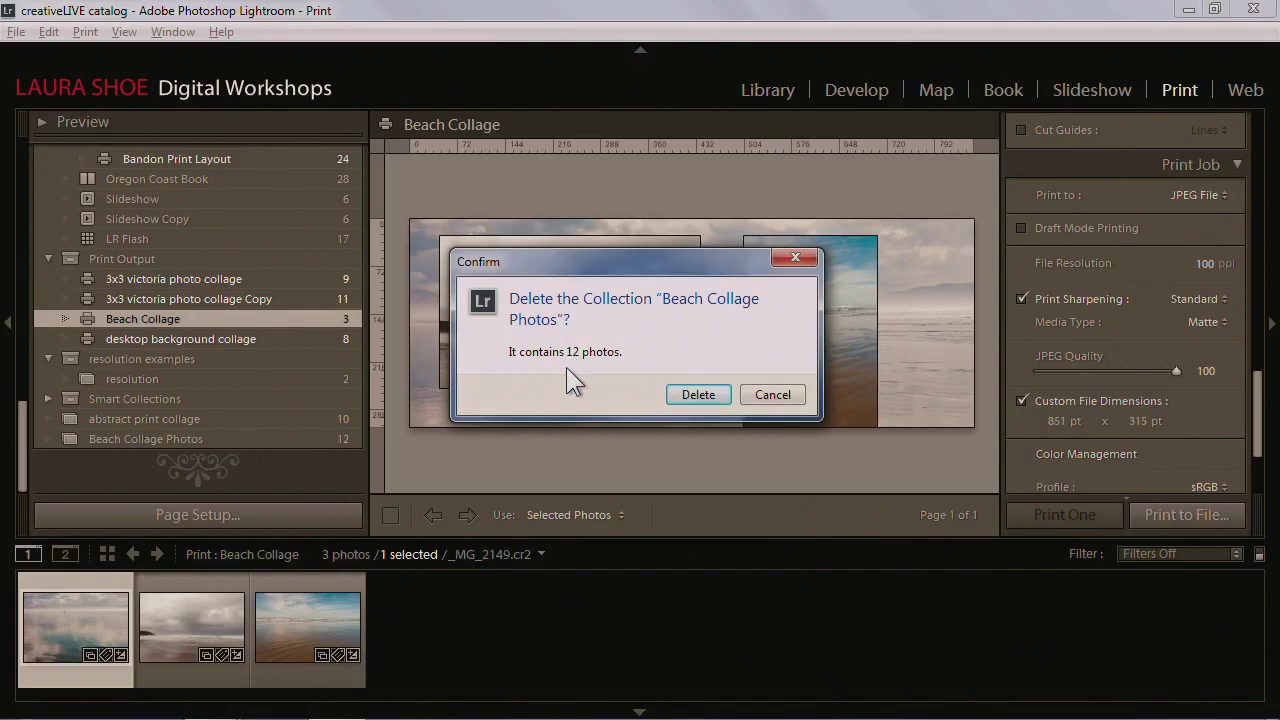
{"action": "left_click", "coordinate": [698, 395]}
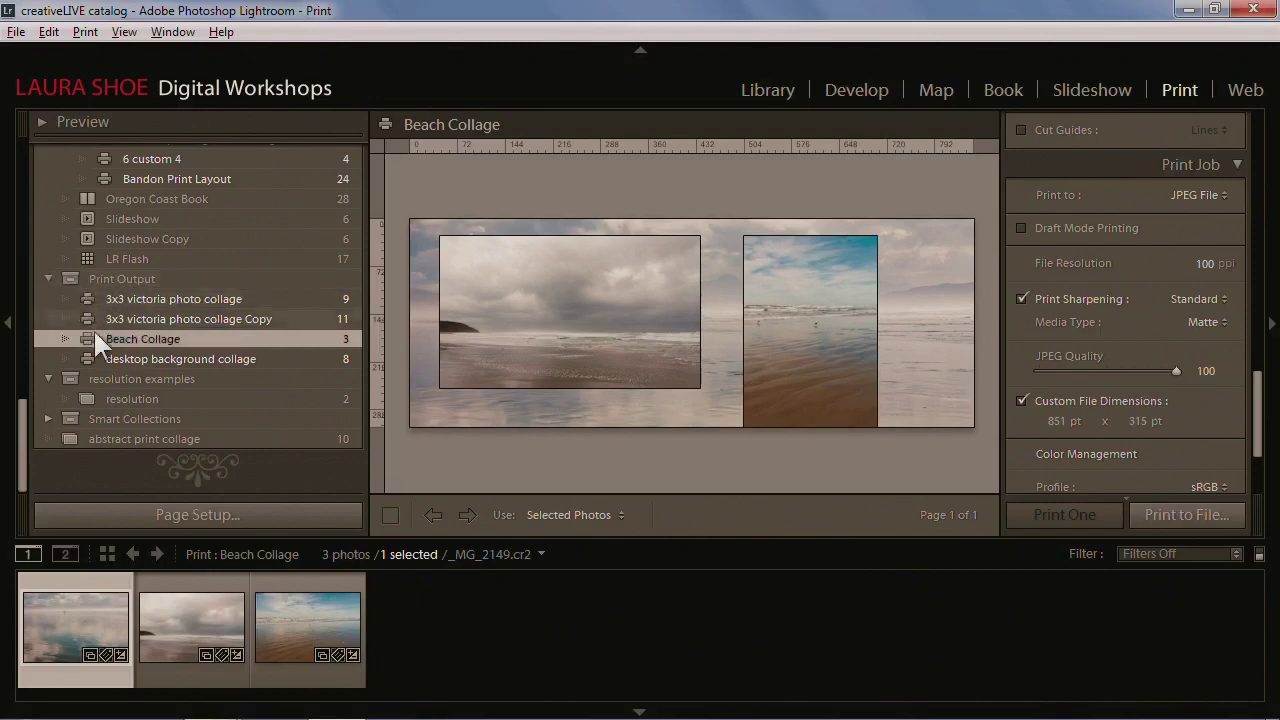
Collapse the creativeLIVE set and expand Print Output to show its four collage collections
{"action": "left_click", "coordinate": [47, 275]}
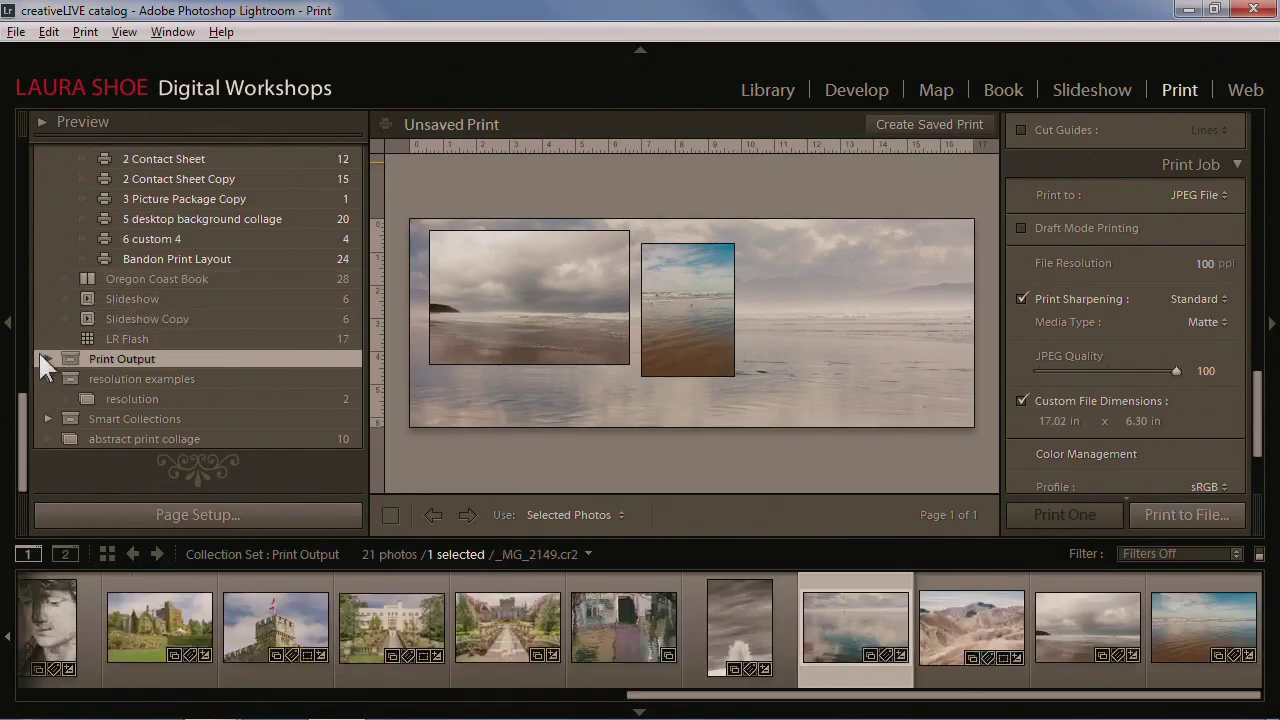
{"action": "scroll", "coordinate": [65, 265], "scroll_direction": "up", "scroll_amount": 3}
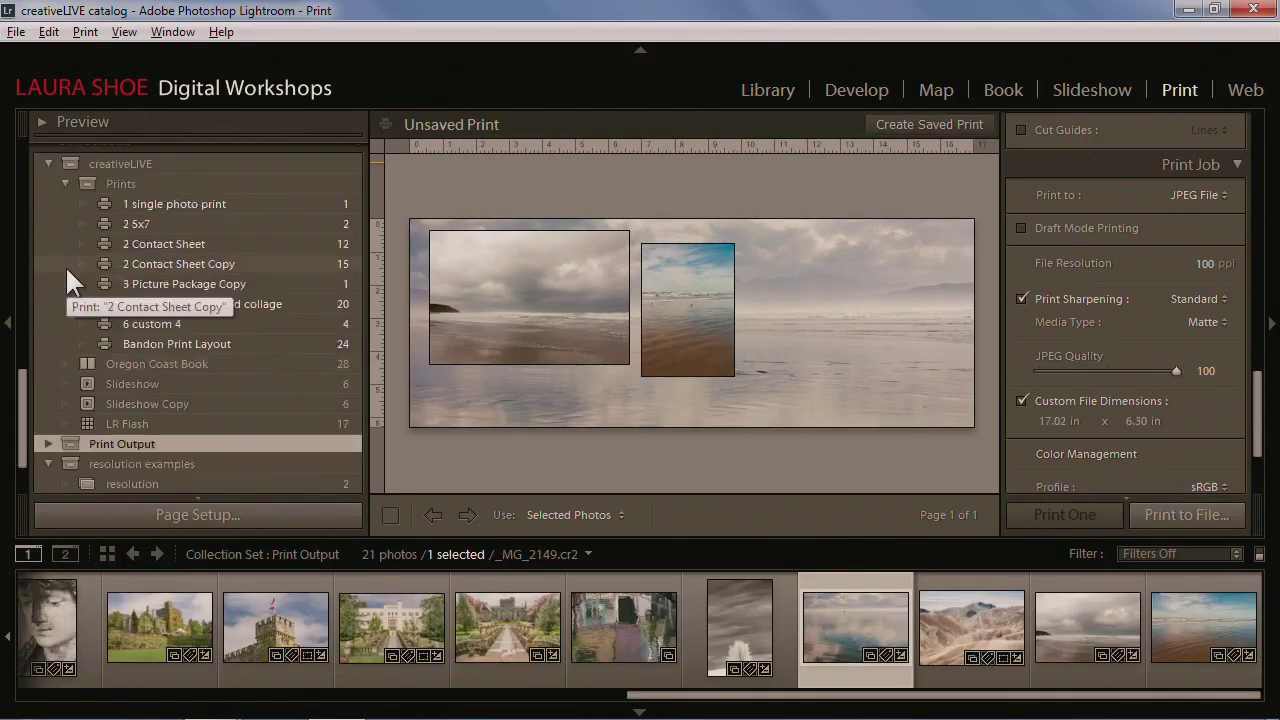
{"action": "left_click", "coordinate": [49, 164]}
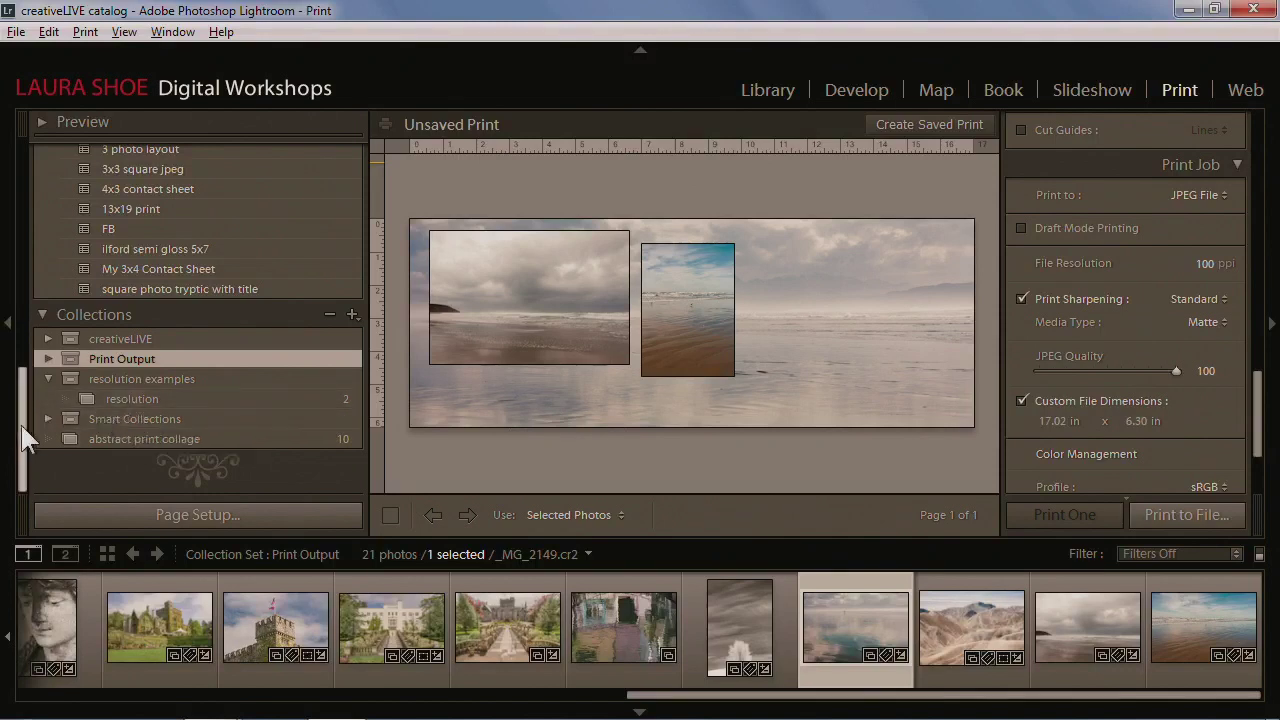
{"action": "left_click", "coordinate": [48, 358]}
{"action": "left_click_drag", "start_coordinate": [23, 400], "coordinate": [8, 426]}
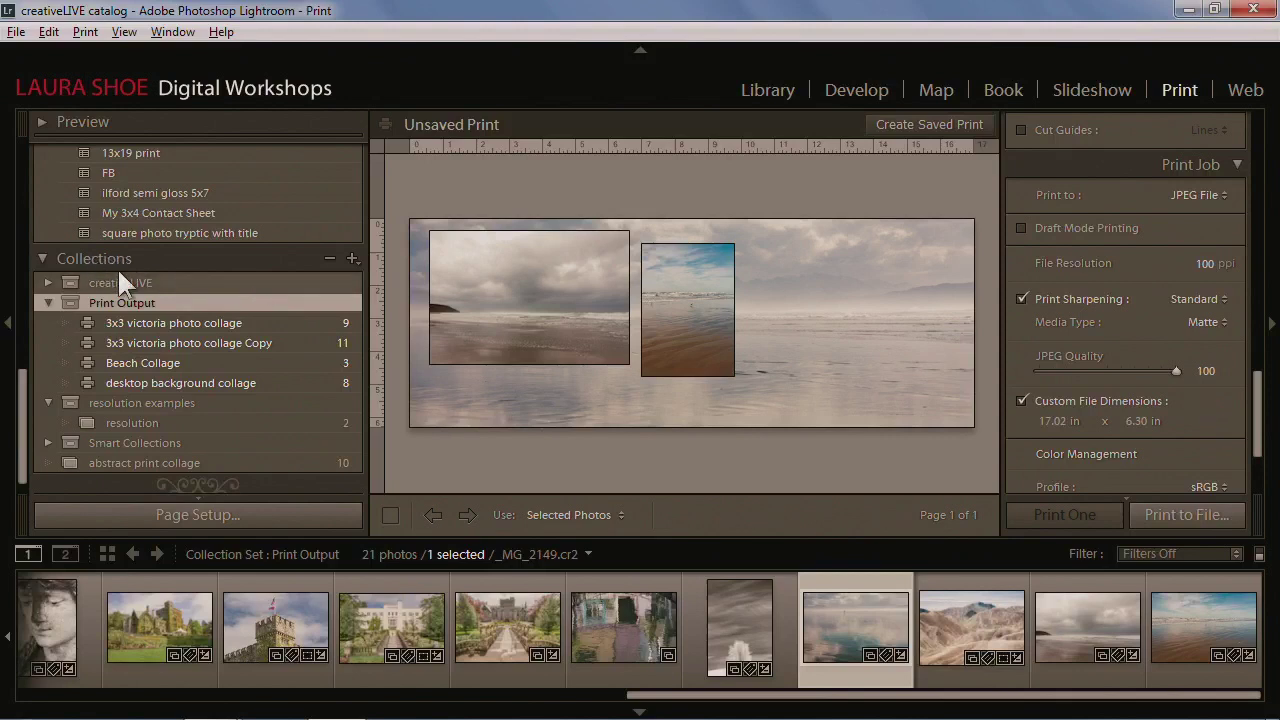
Turn on Solo Mode for the left panel group and open the Template Browser
{"action": "right_click", "coordinate": [153, 260]}
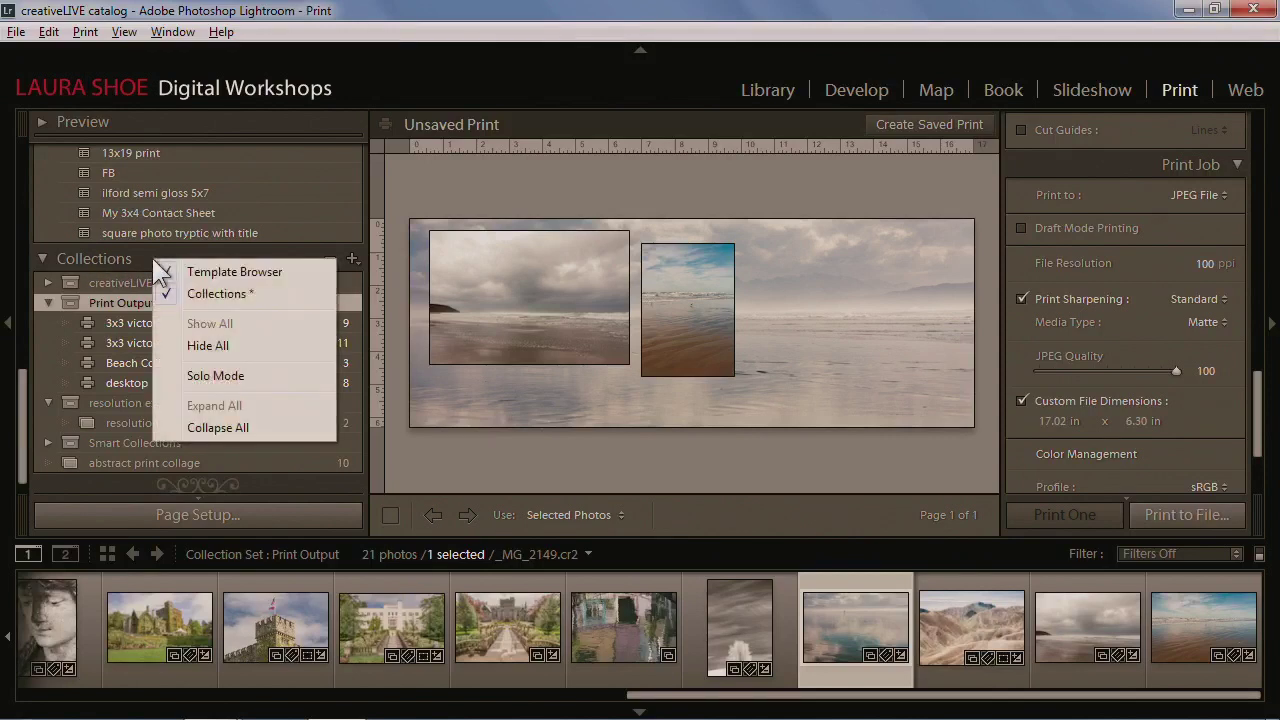
{"action": "left_click", "coordinate": [215, 375]}
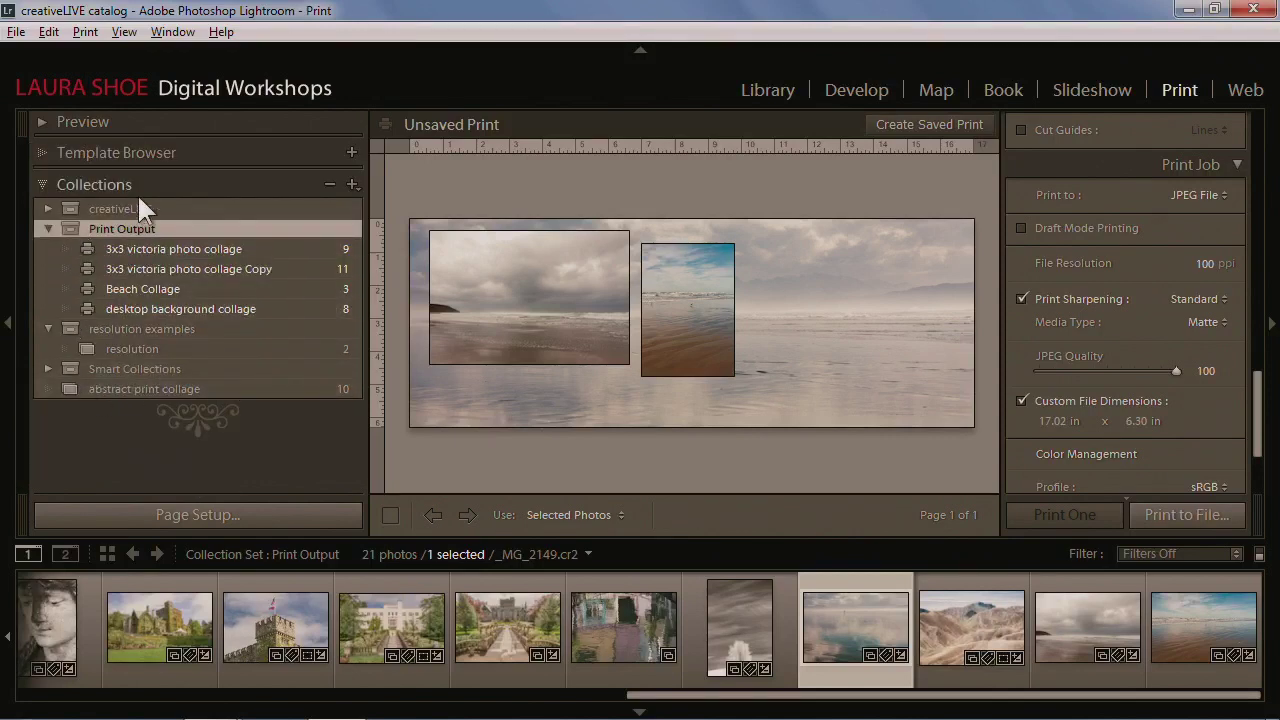
{"action": "left_click", "coordinate": [39, 147]}
{"action": "left_click_drag", "start_coordinate": [19, 173], "coordinate": [23, 400]}
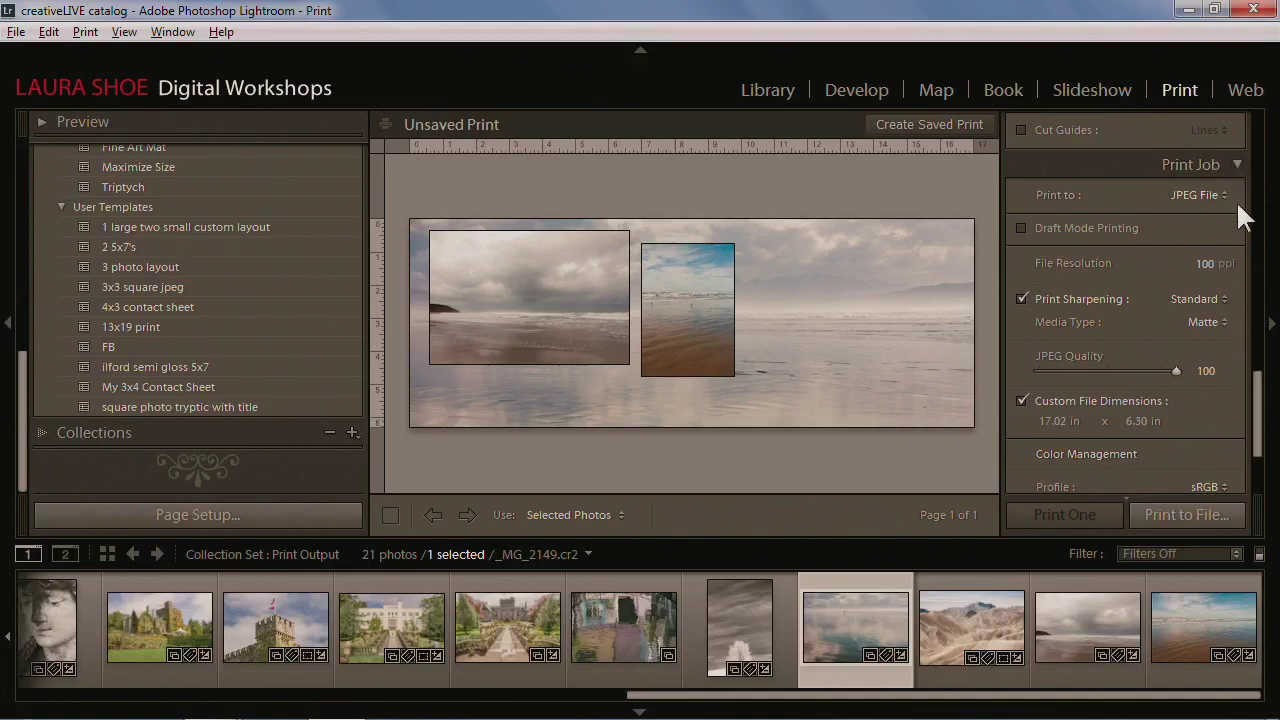
Turn on Solo Mode for the right panel group, leaving only Layout Style expanded
{"action": "right_click", "coordinate": [1186, 162]}
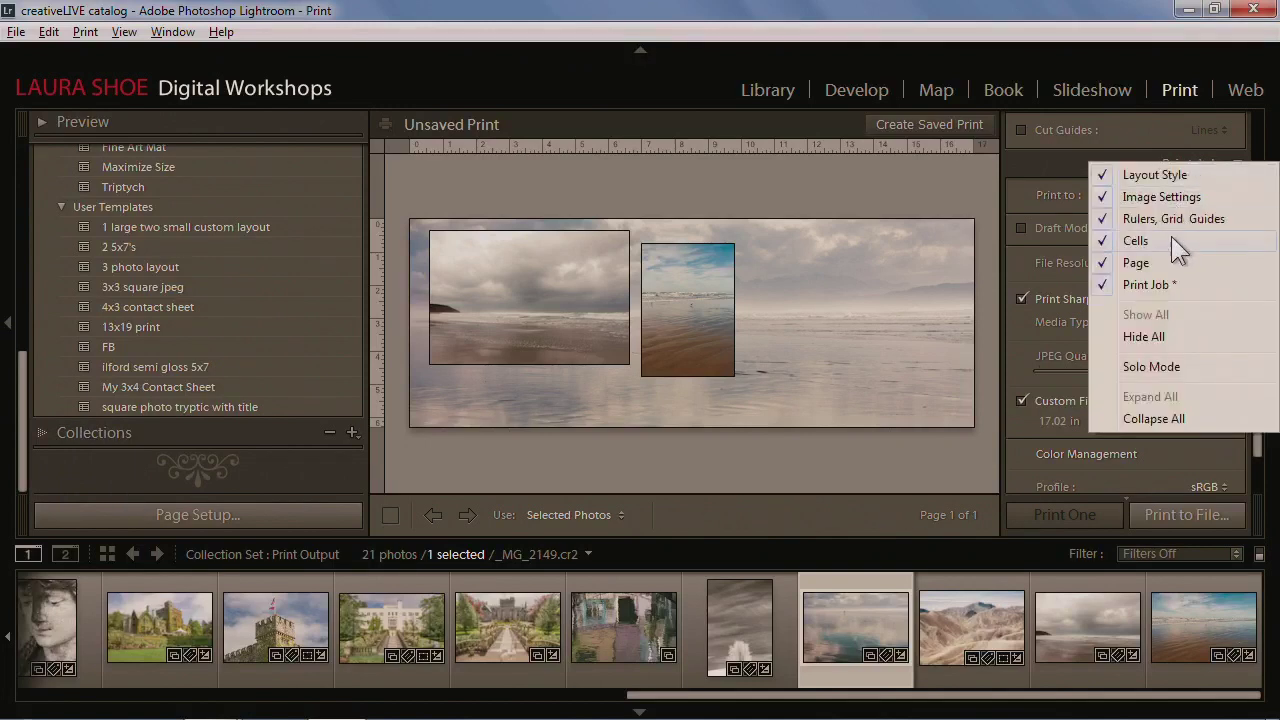
{"action": "left_click", "coordinate": [1150, 367]}
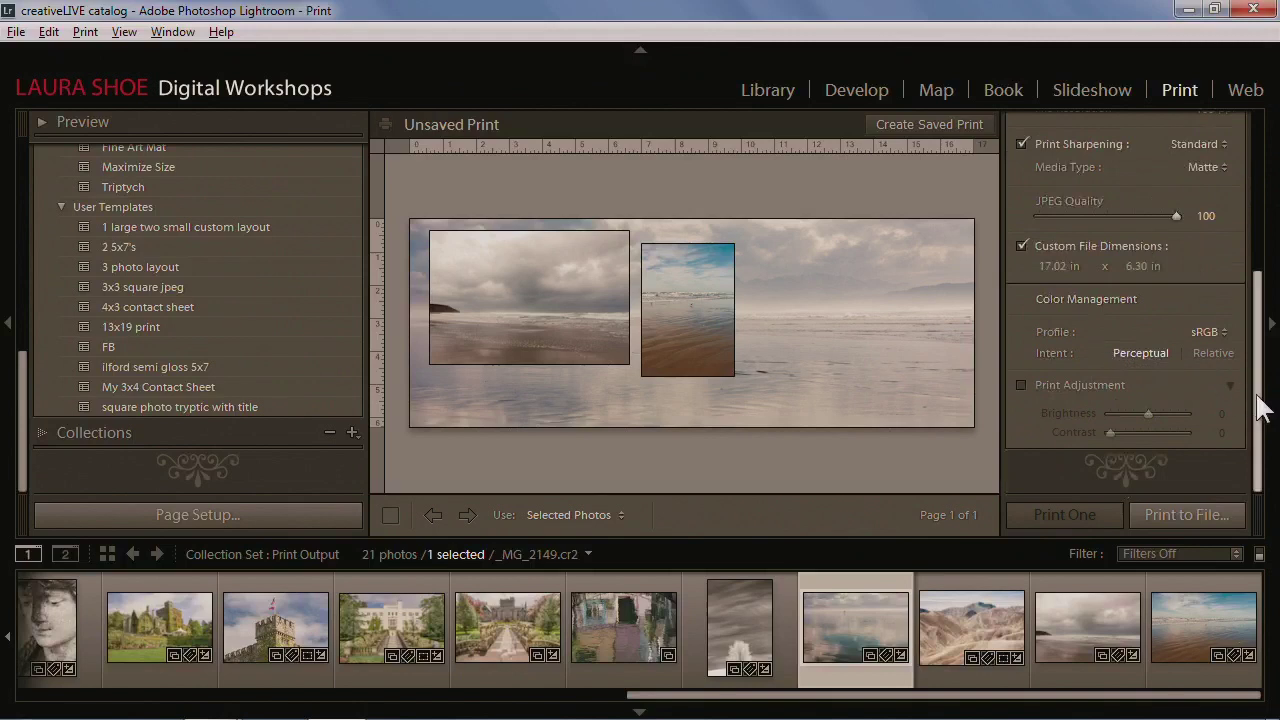
{"action": "left_click_drag", "start_coordinate": [1257, 398], "coordinate": [1268, 200]}
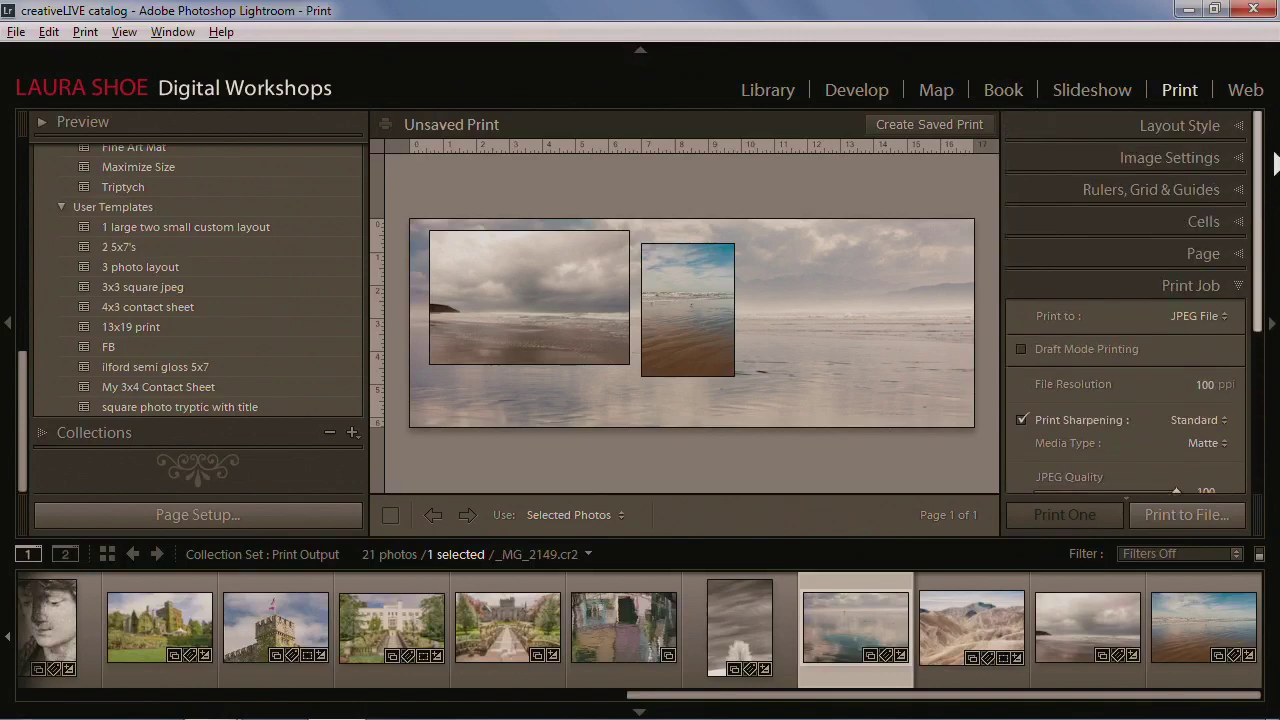
{"action": "left_click", "coordinate": [1243, 130]}
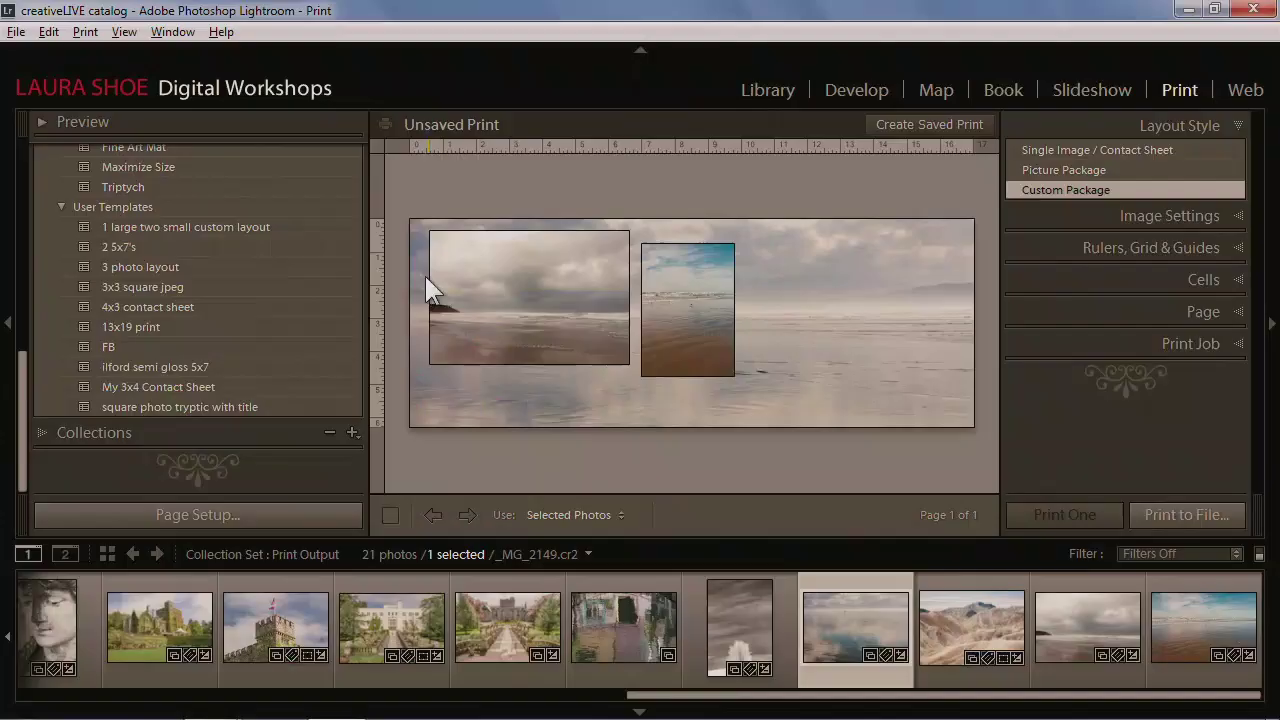
{"action": "left_click_drag", "start_coordinate": [19, 369], "coordinate": [50, 445]}
Switch from the Beach Collage print to the 10-photo abstract print collage and open Page Setup
{"action": "left_click", "coordinate": [46, 430]}
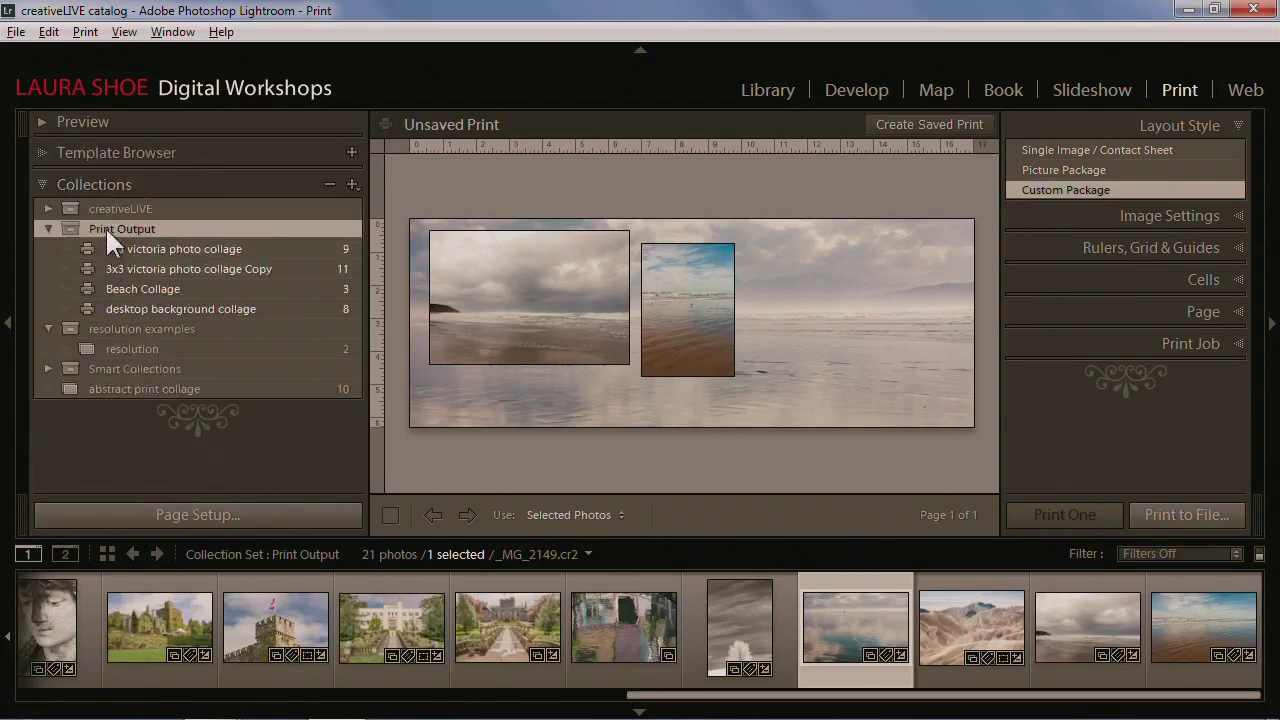
{"action": "left_click", "coordinate": [170, 287]}
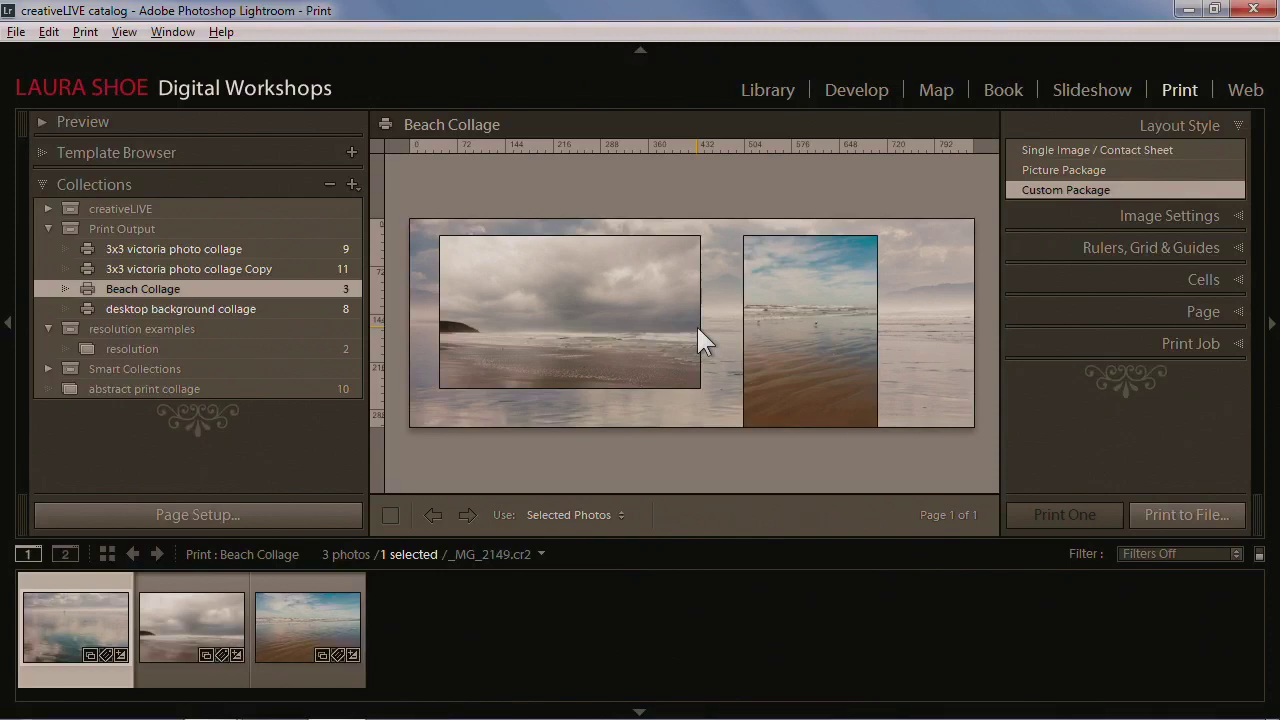
{"action": "left_click", "coordinate": [128, 388]}
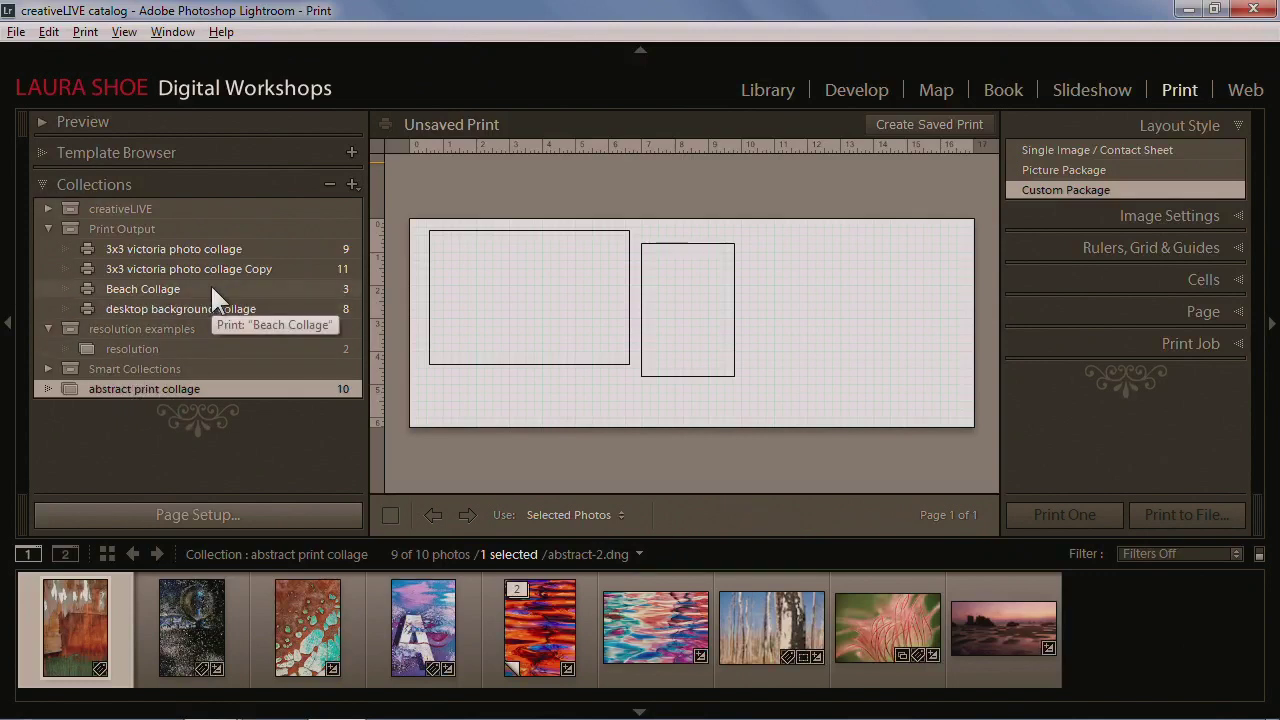
{"action": "left_click", "coordinate": [180, 514]}
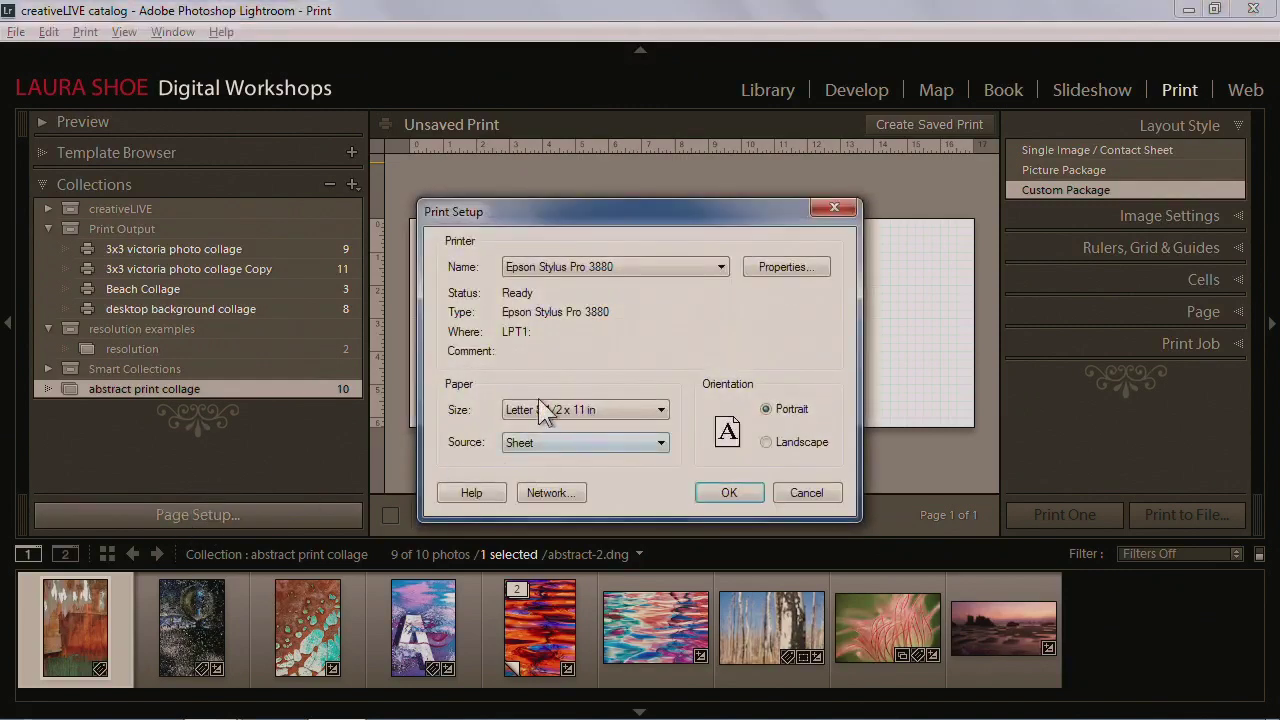
Confirm portrait Letter 8 1/2 x 11 in paper and choose the Single Image / Contact Sheet layout
{"action": "left_click", "coordinate": [727, 493]}
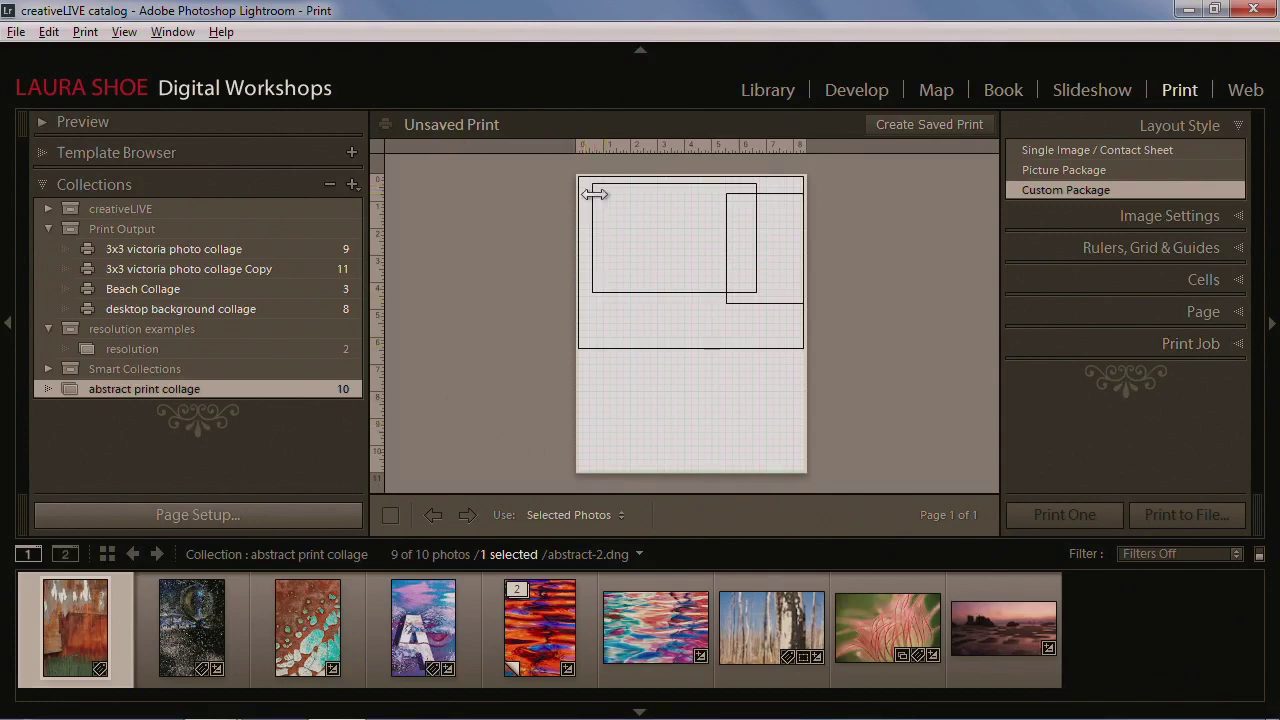
{"action": "left_click", "coordinate": [1127, 150]}
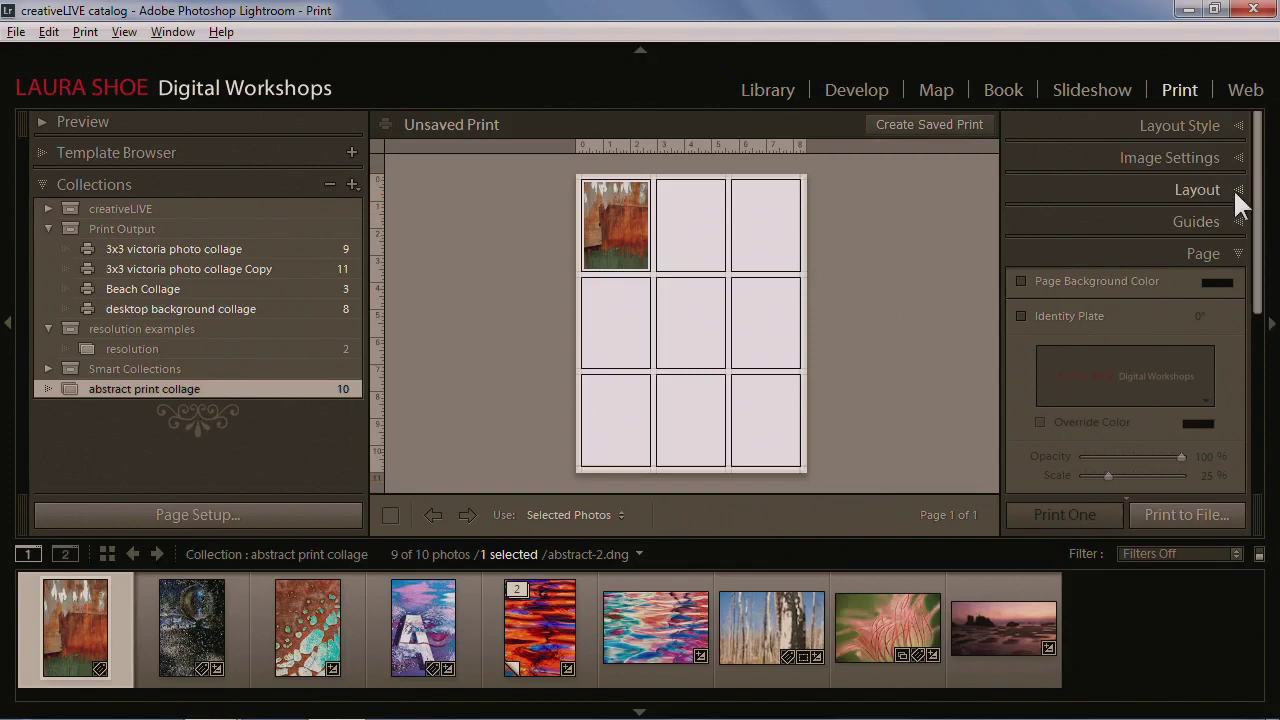
Set the page grid to 1 row by 1 column with a 10 in high, 8 in wide cell
{"action": "left_click", "coordinate": [1200, 190]}
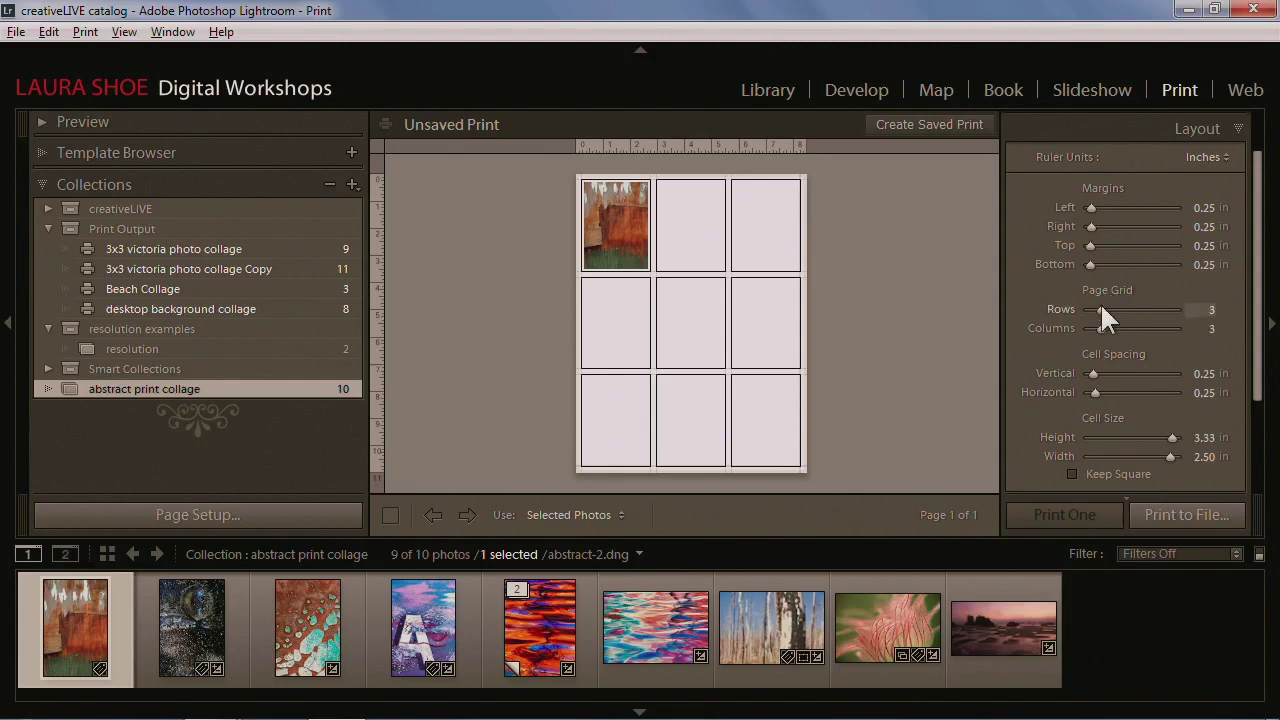
{"action": "left_click_drag", "start_coordinate": [1103, 309], "coordinate": [1074, 328]}
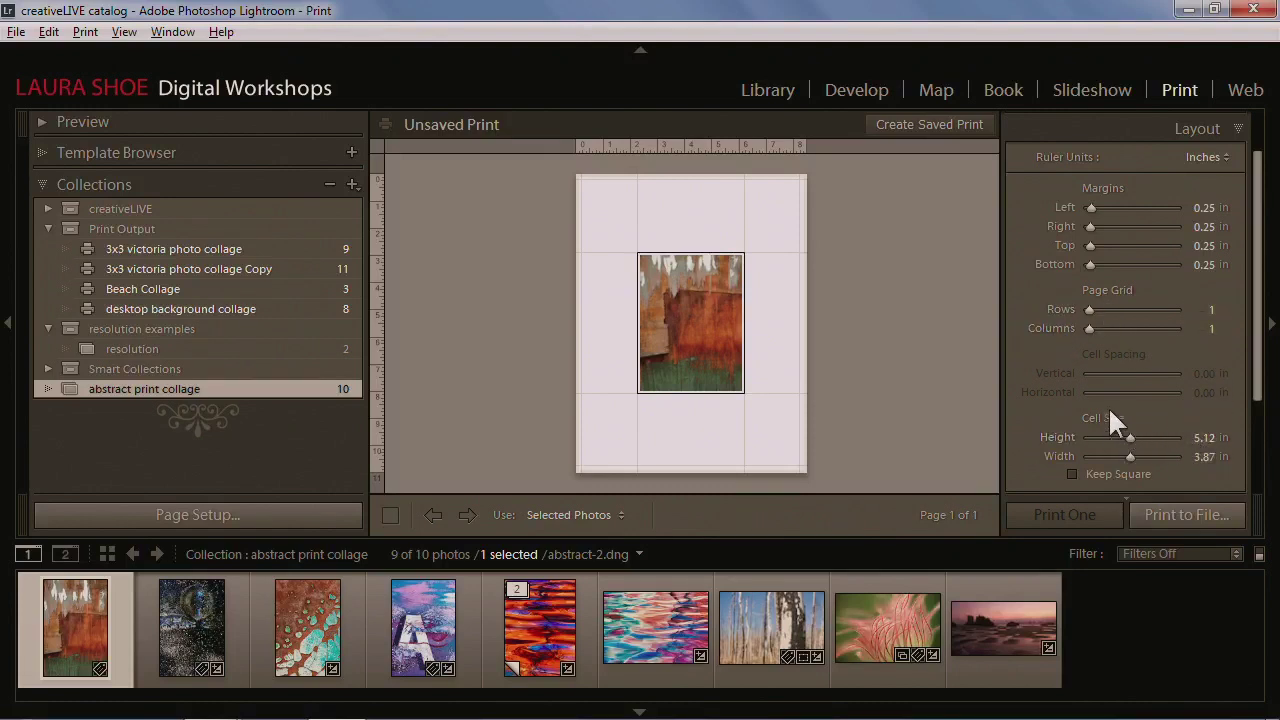
{"action": "left_click", "coordinate": [1202, 438]}
{"action": "type", "text": "10"}
{"action": "left_click", "coordinate": [1200, 459]}
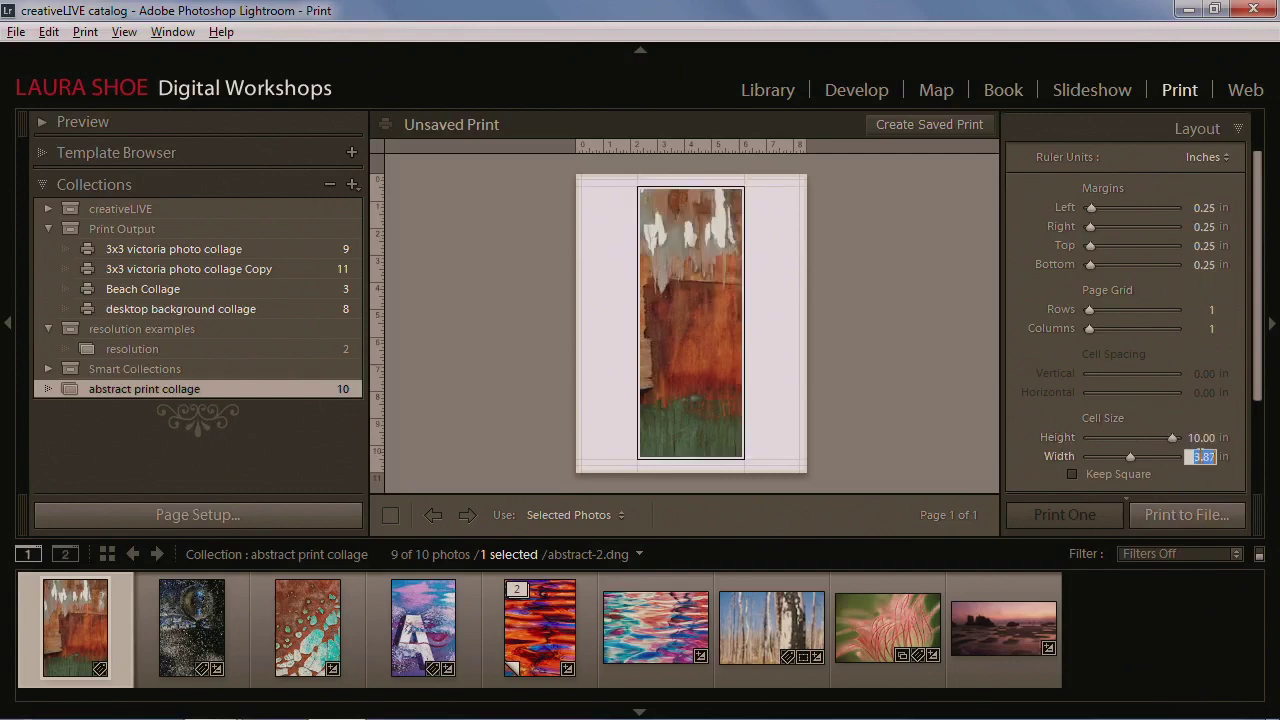
{"action": "type", "text": "8"}
{"action": "key", "text": "Return"}
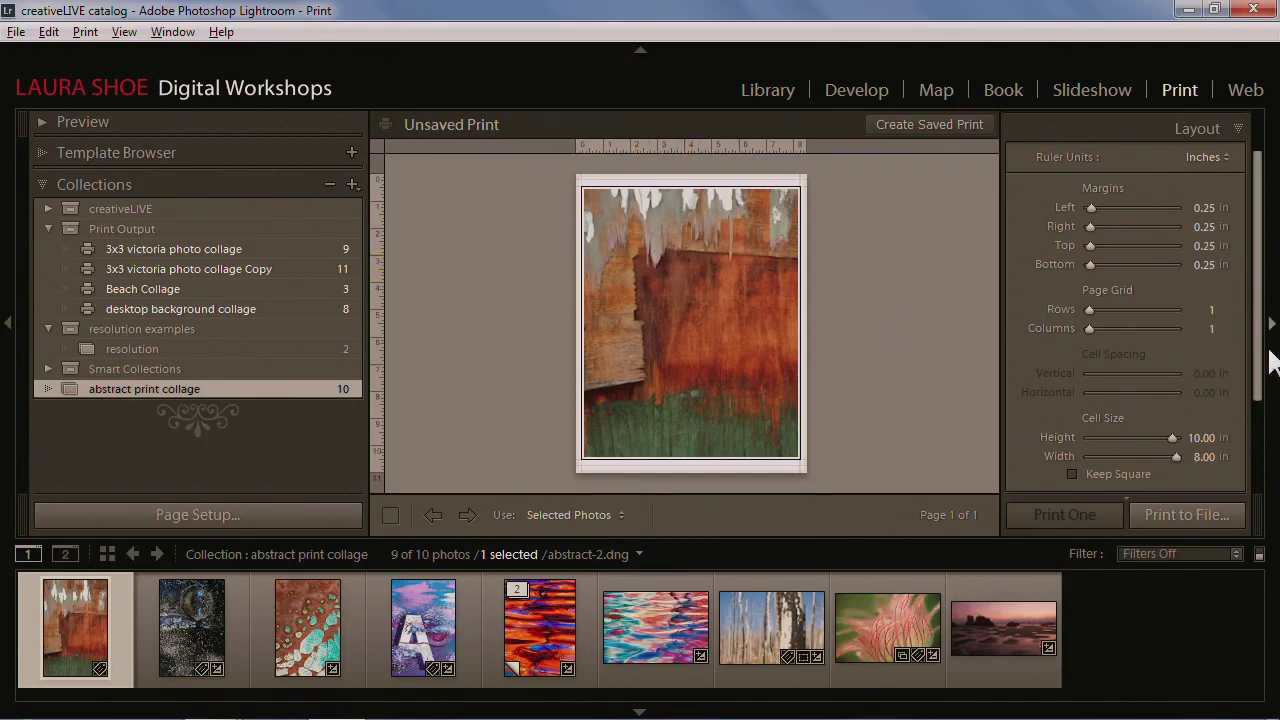
Uncheck Zoom to Fill in Image Settings so the whole abstract photo shows in the cell
{"action": "scroll", "coordinate": [1260, 370], "scroll_direction": "up", "scroll_amount": 2}
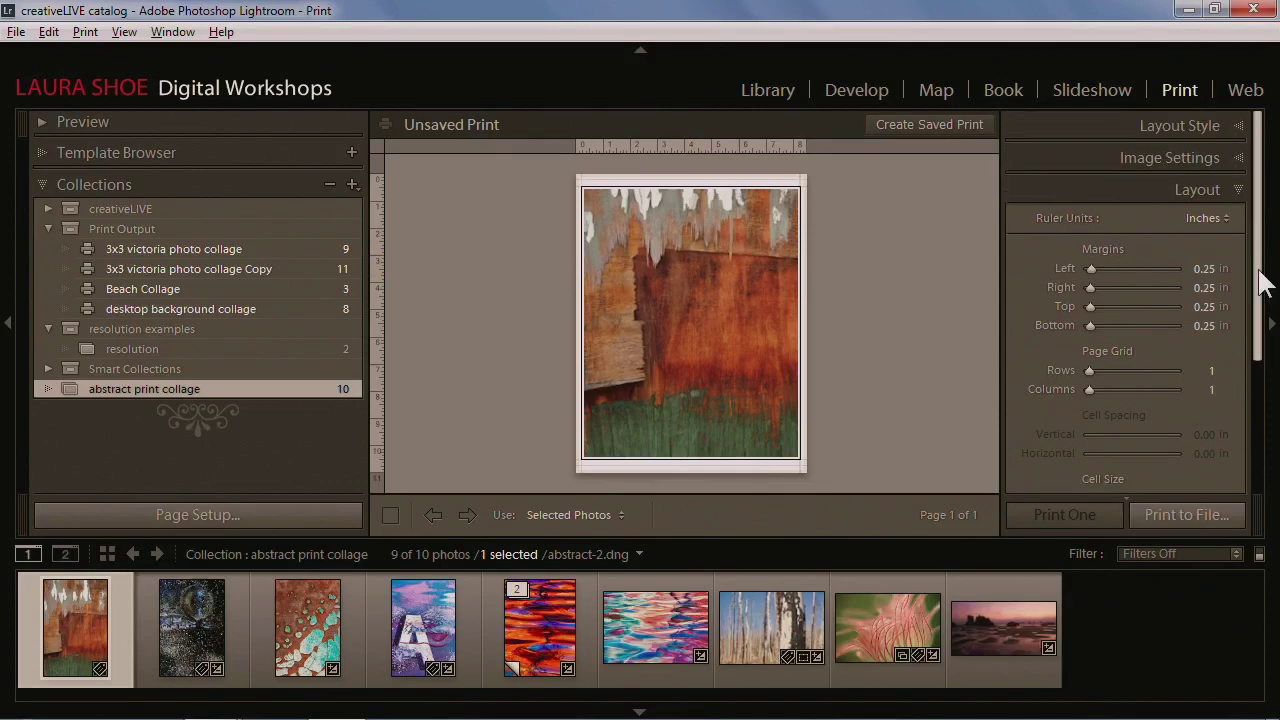
{"action": "left_click", "coordinate": [1236, 132]}
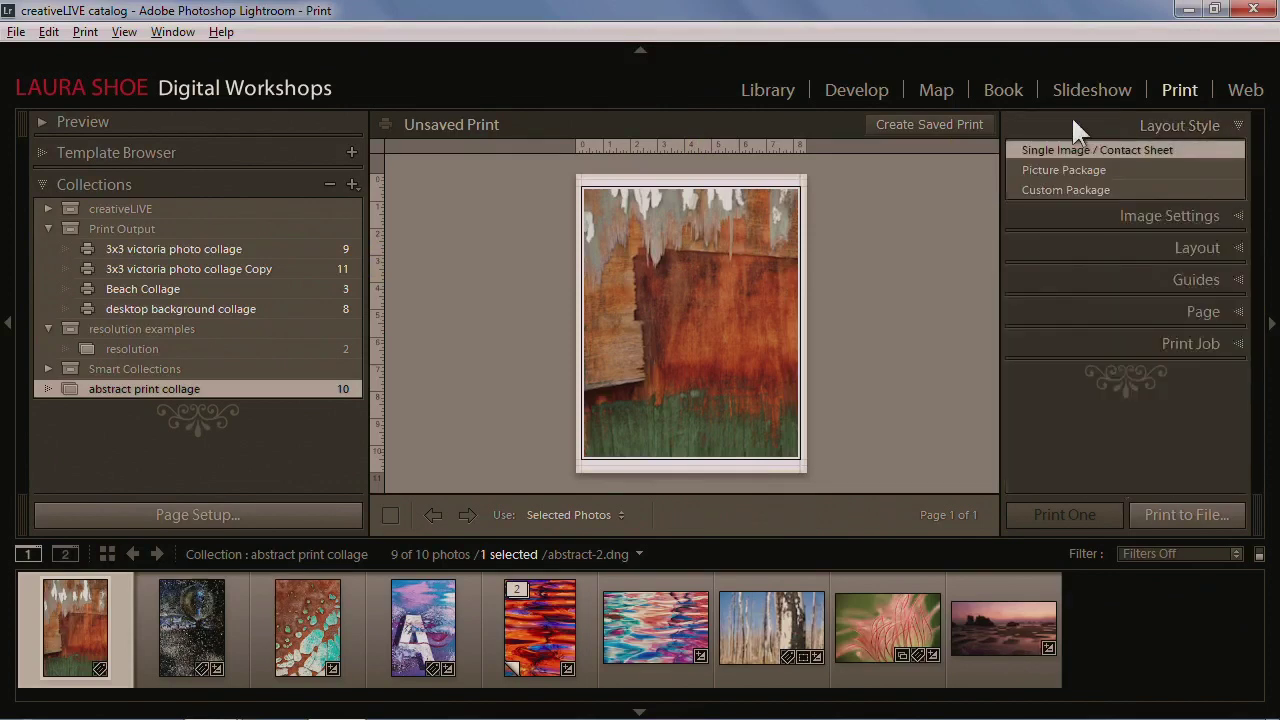
{"action": "left_click", "coordinate": [1238, 221]}
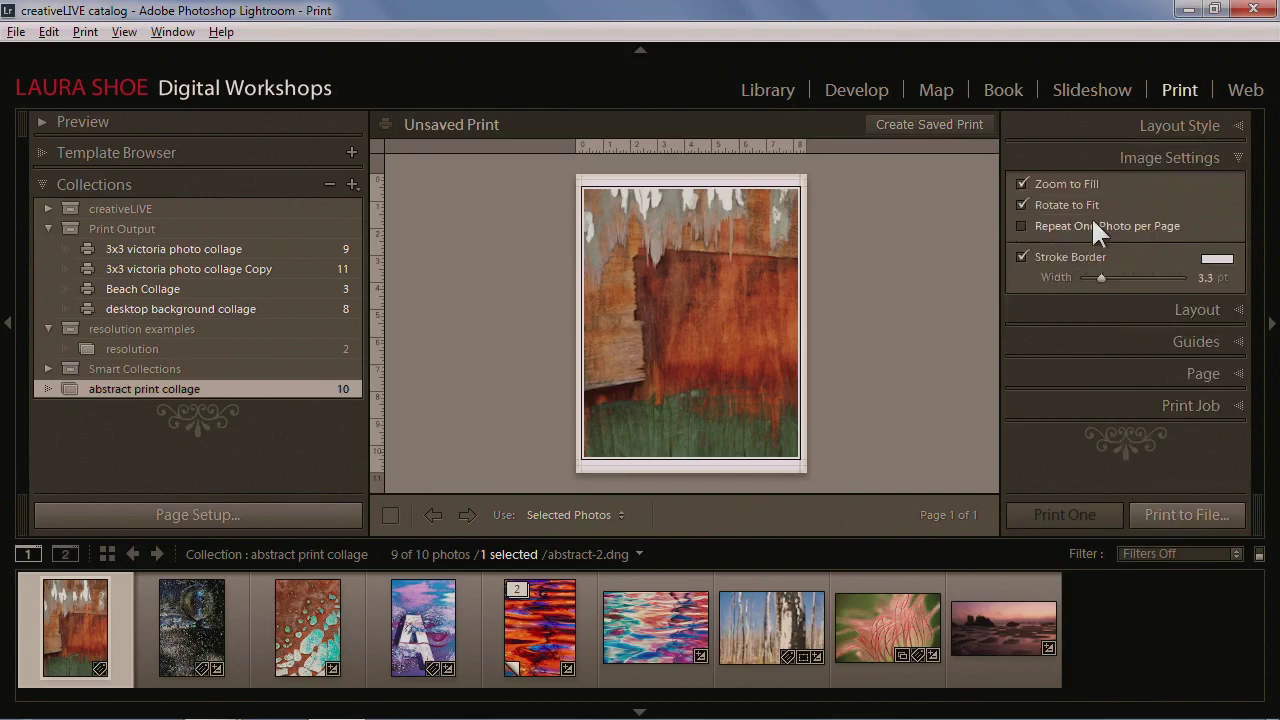
{"action": "left_click", "coordinate": [1021, 184]}
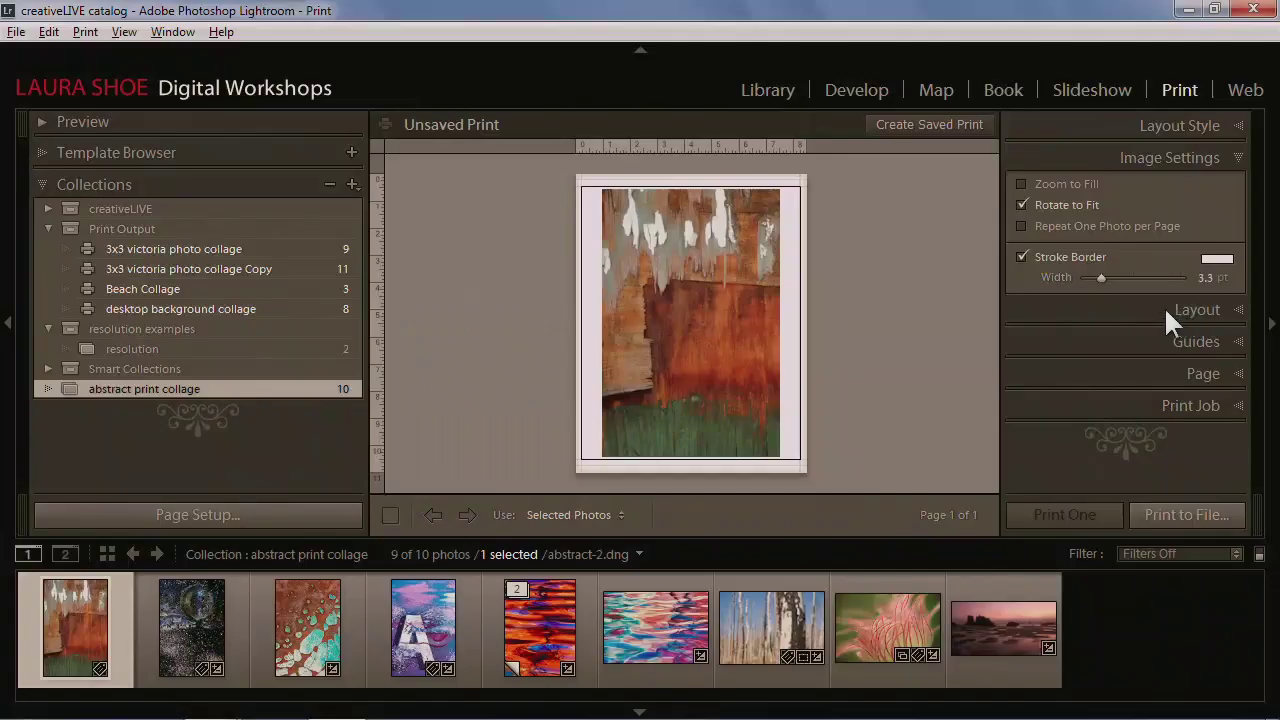
{"action": "right_click", "coordinate": [1164, 307]}
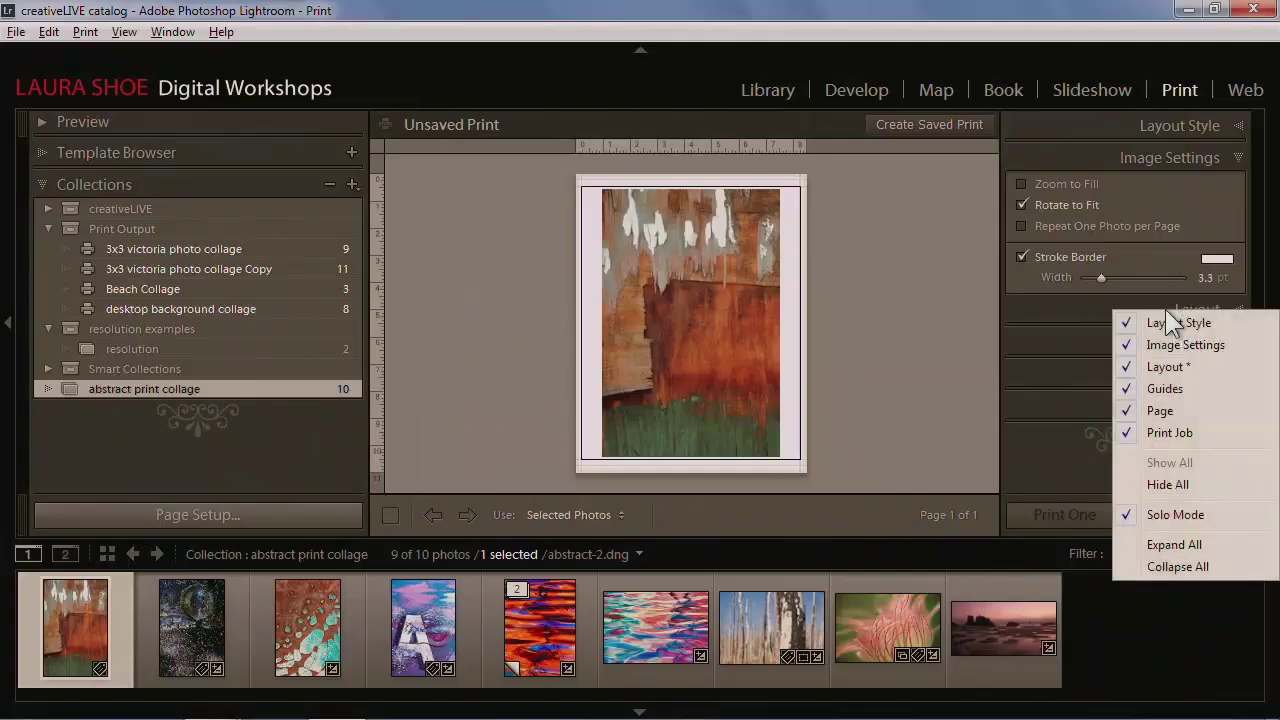
Turn off solo mode on the right panels and expand the Page panel
{"action": "left_click", "coordinate": [1180, 516]}
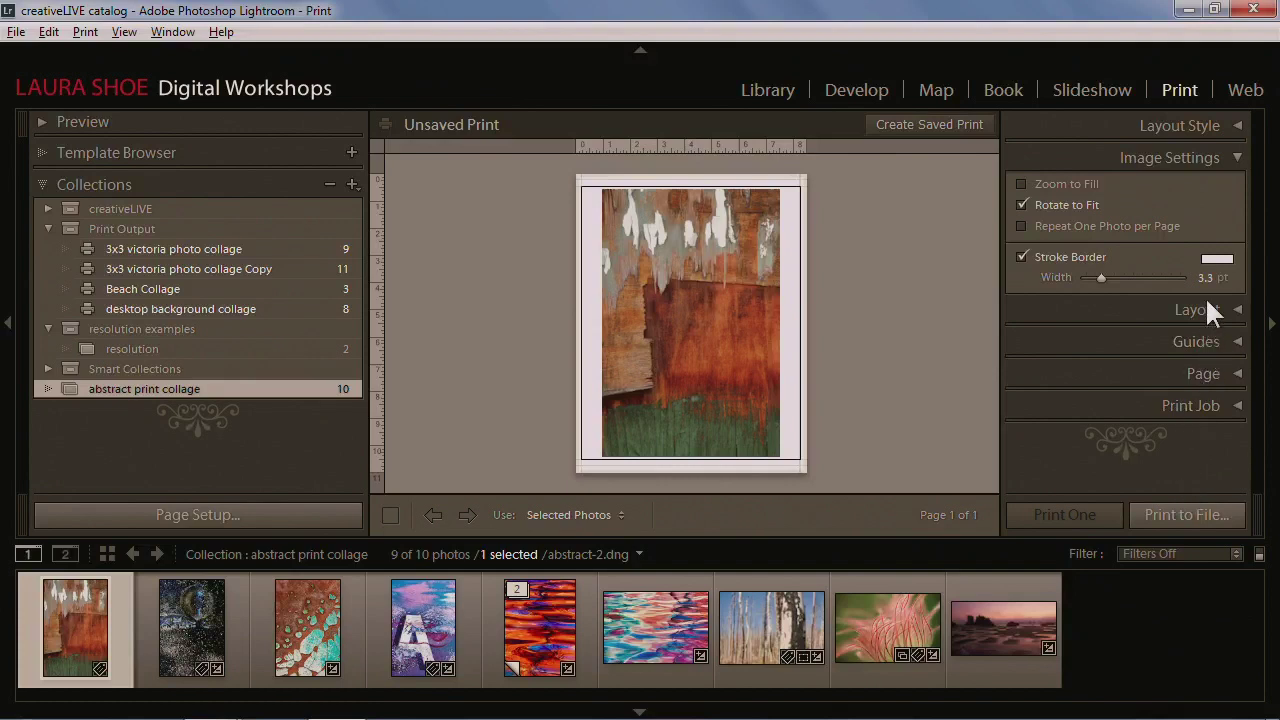
{"action": "left_click", "coordinate": [1236, 312]}
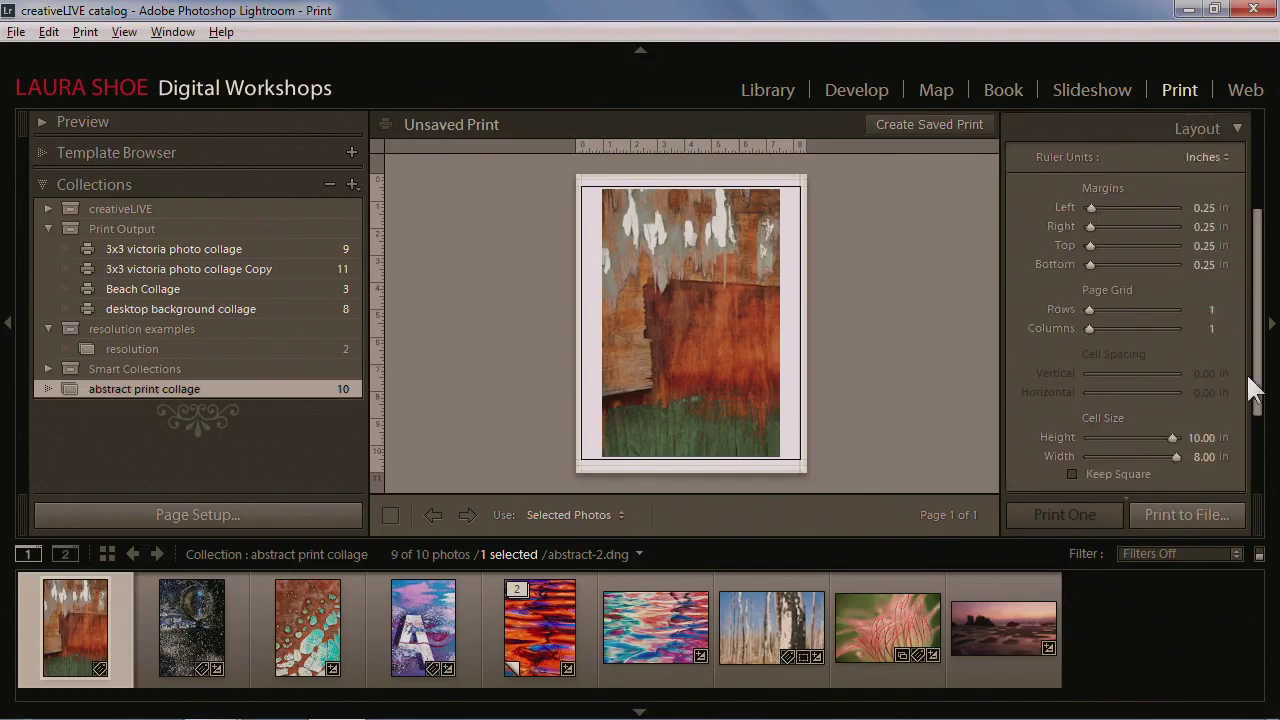
{"action": "left_click_drag", "start_coordinate": [1260, 360], "coordinate": [1262, 372]}
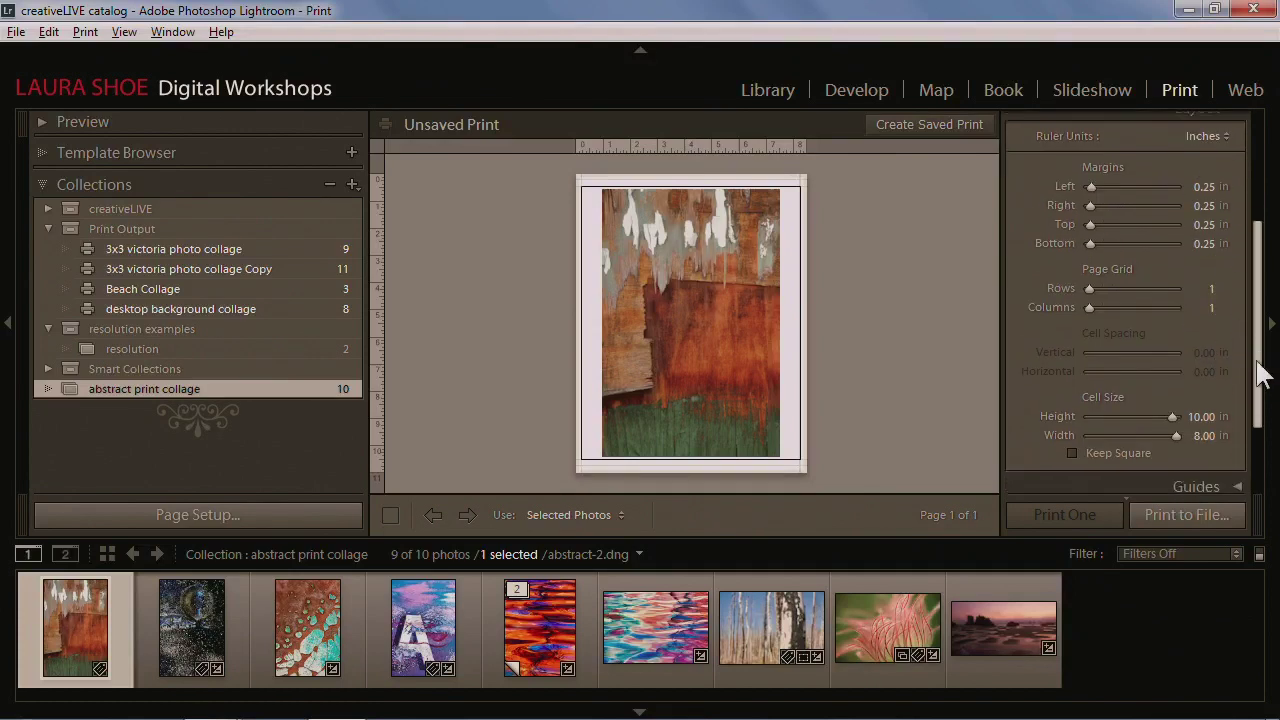
{"action": "scroll", "coordinate": [1243, 420], "scroll_direction": "down", "scroll_amount": 3}
{"action": "left_click", "coordinate": [1238, 401]}
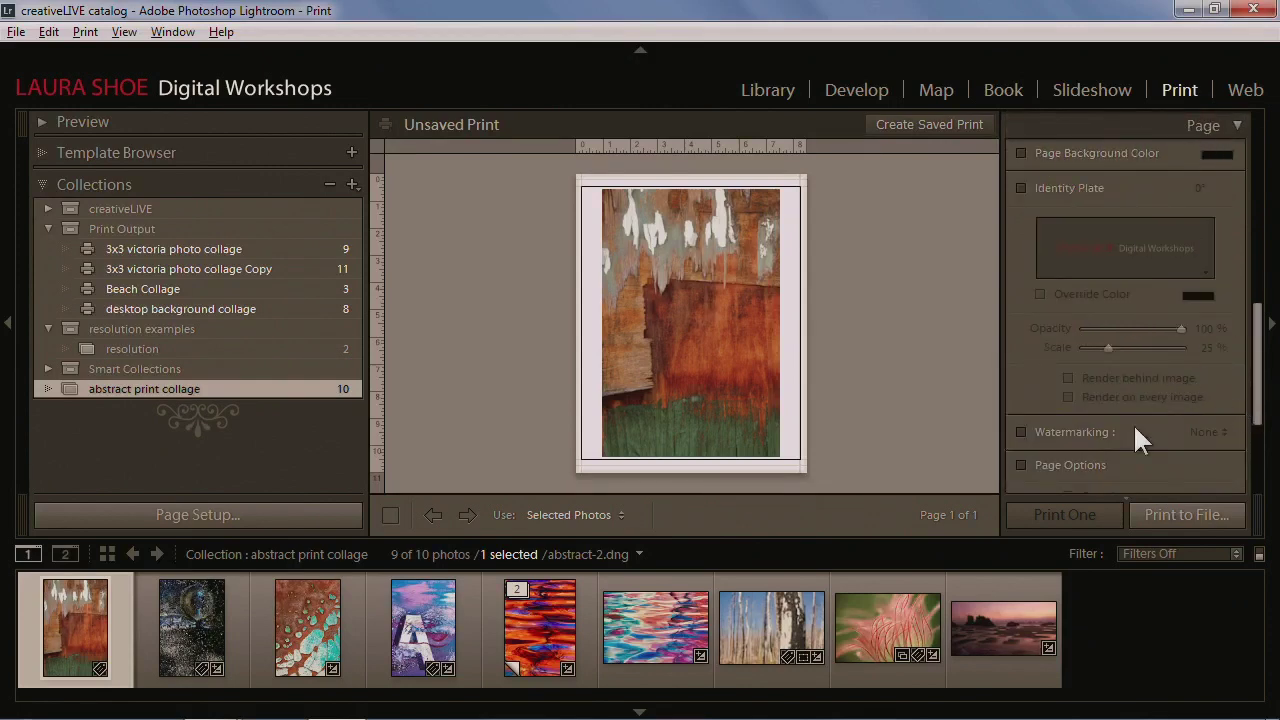
Enable Watermarking and open the Watermark Editor from the watermark dropdown
{"action": "left_click", "coordinate": [1021, 432]}
{"action": "left_click", "coordinate": [1222, 432]}
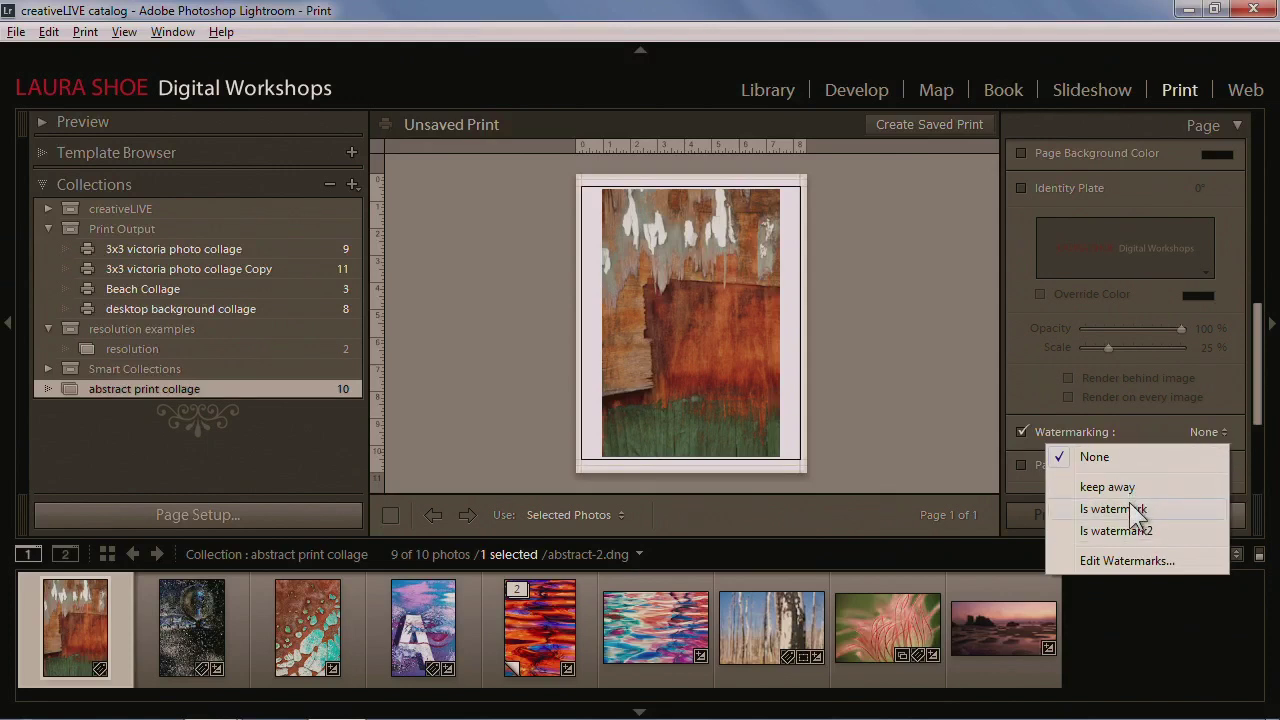
{"action": "left_click", "coordinate": [1102, 559]}
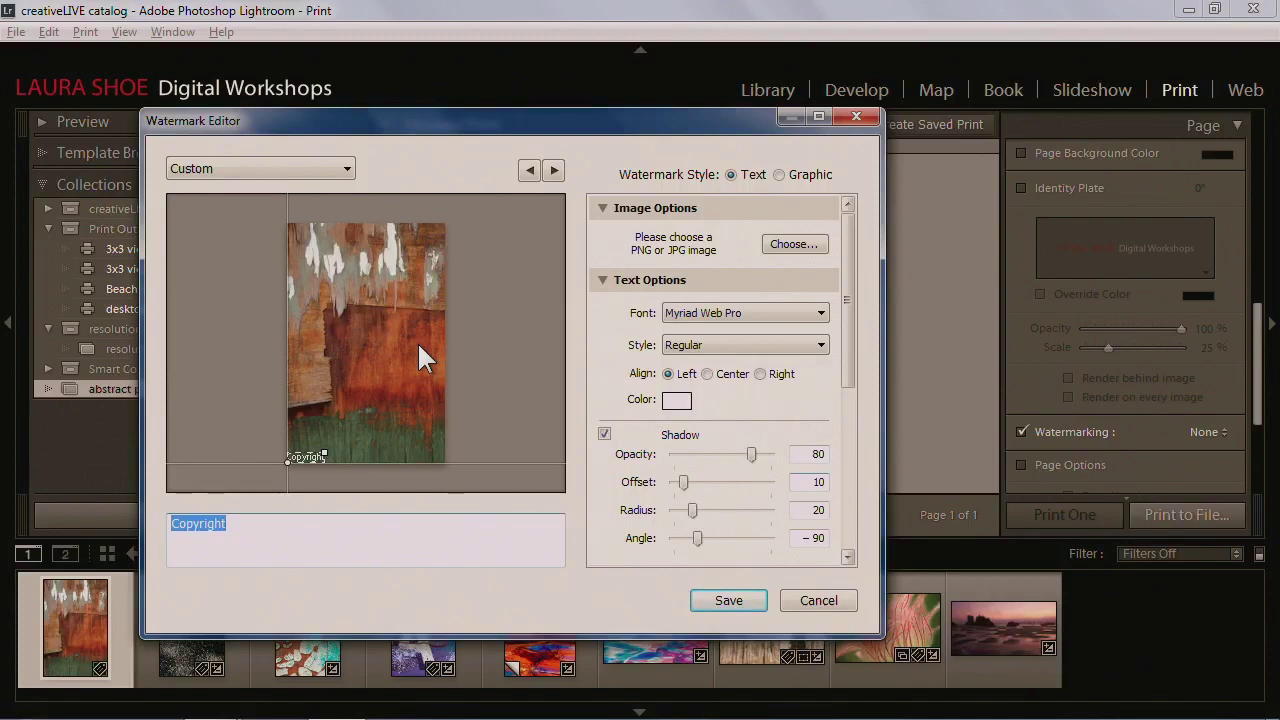
Replace the default Copyright watermark text with 'Carpe Diem!'
{"action": "key", "text": "BackSpace"}
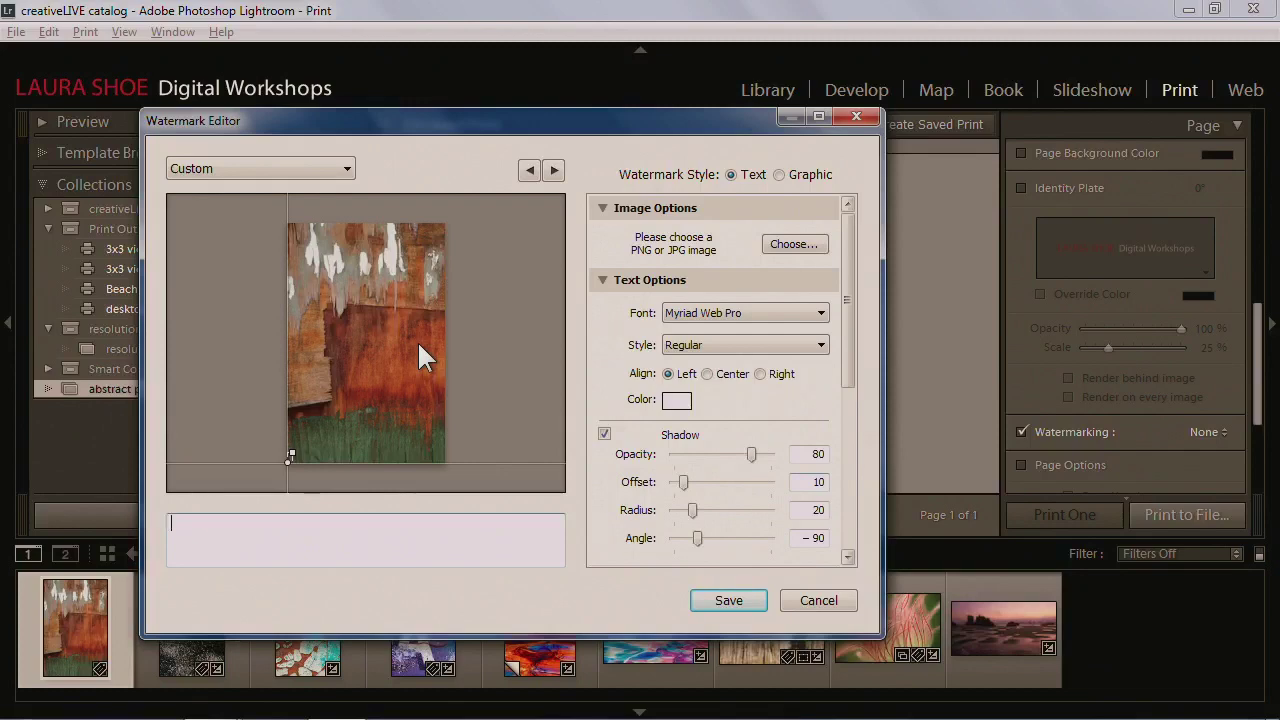
{"action": "type", "text": "C"}
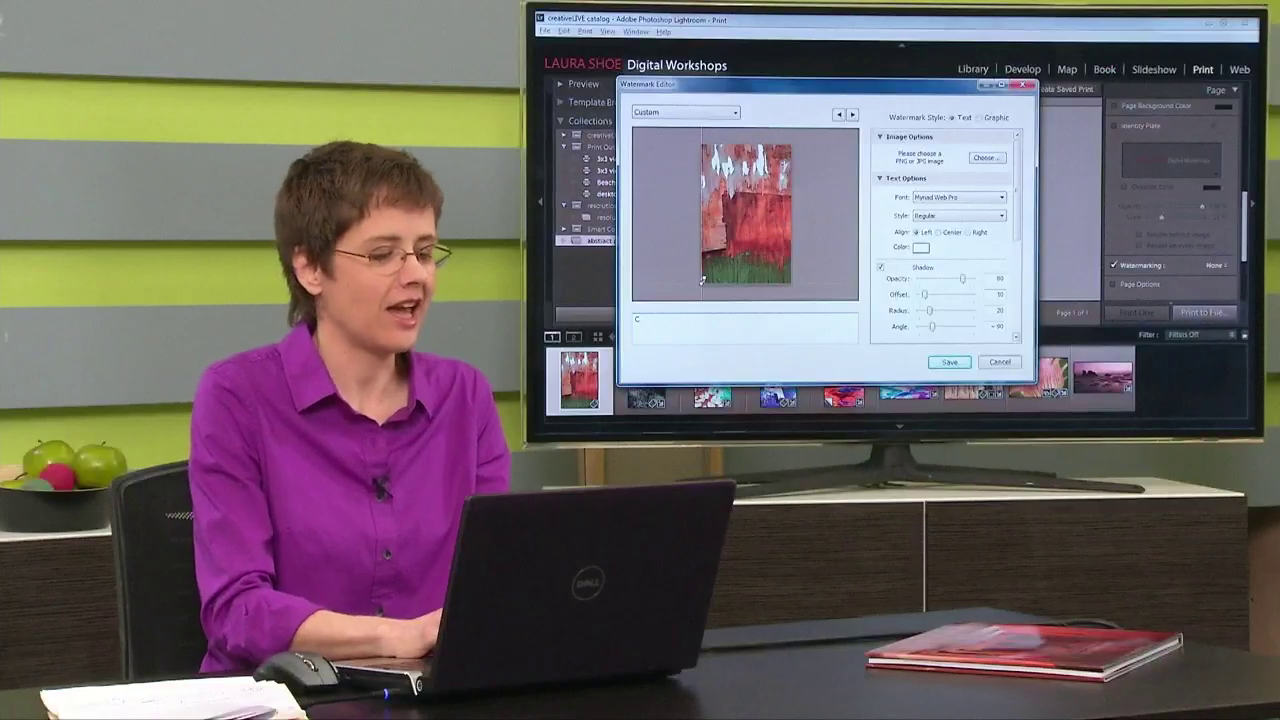
{"action": "type", "text": "orpe Die"}
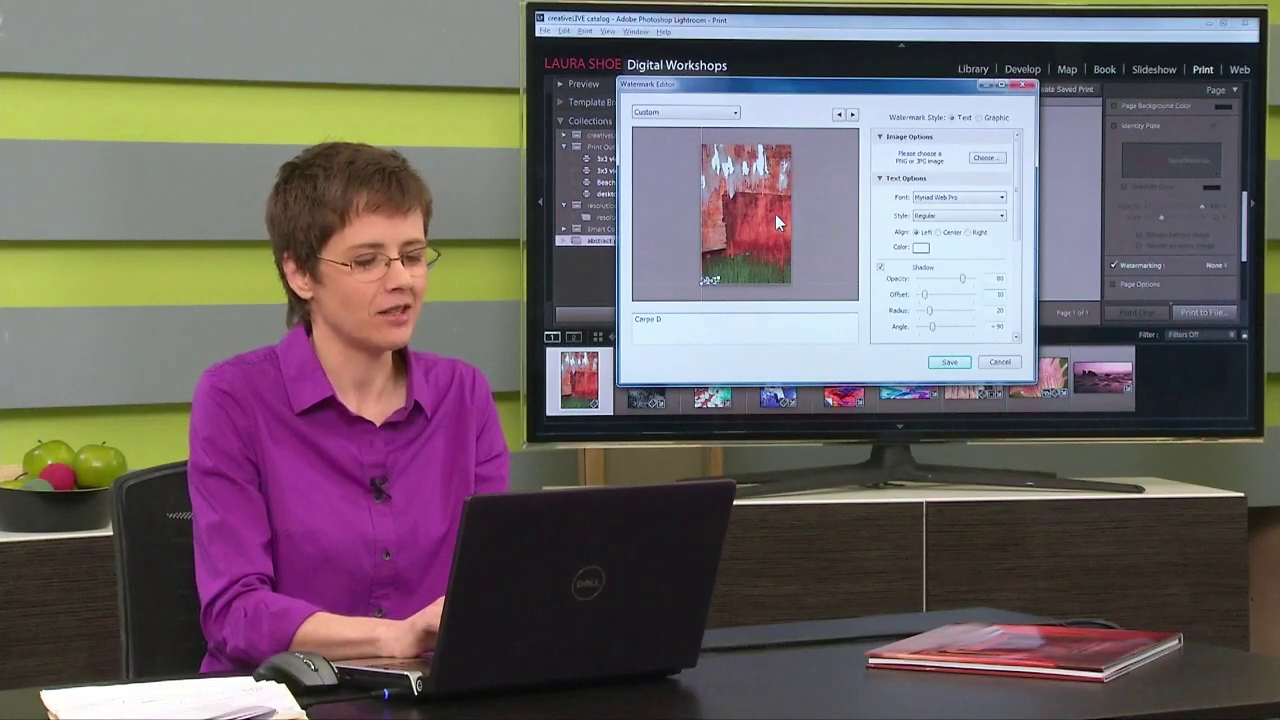
{"action": "type", "text": "m"}
{"action": "type", "text": "!"}
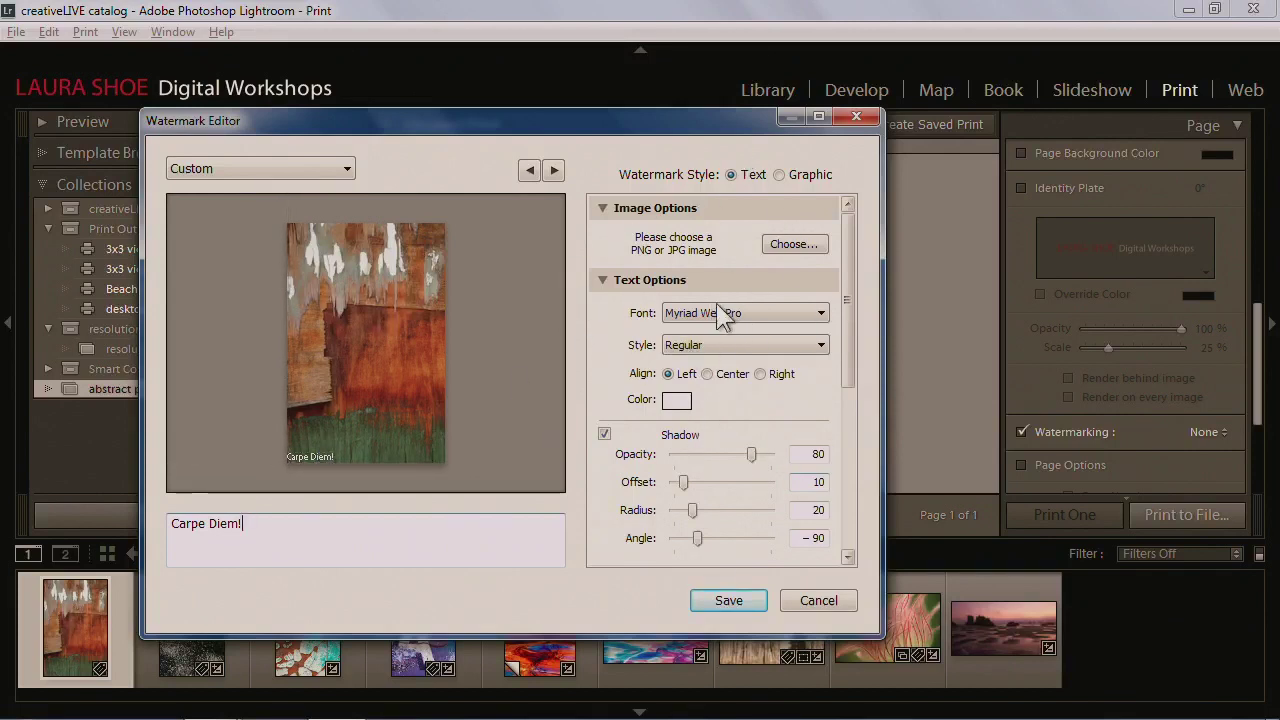
Set the 'Carpe Diem!' watermark font to Calibri with Italic style
{"action": "left_click", "coordinate": [775, 316]}
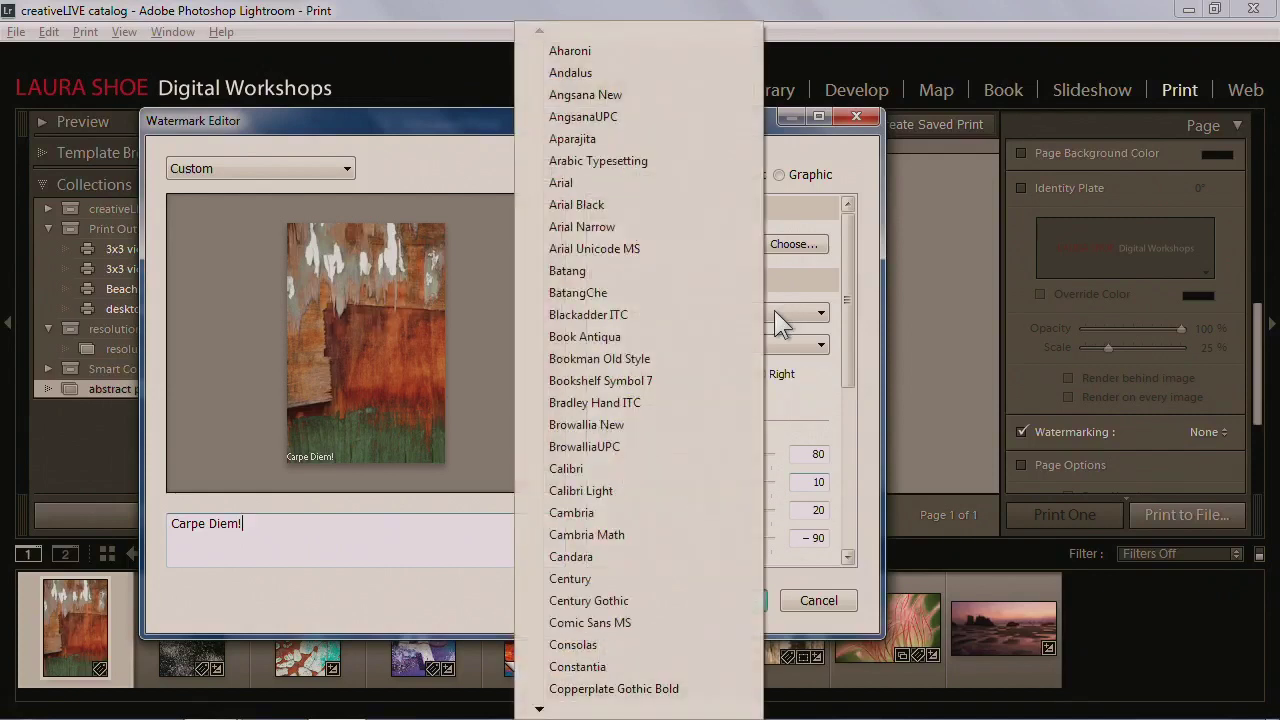
{"action": "left_click", "coordinate": [619, 461]}
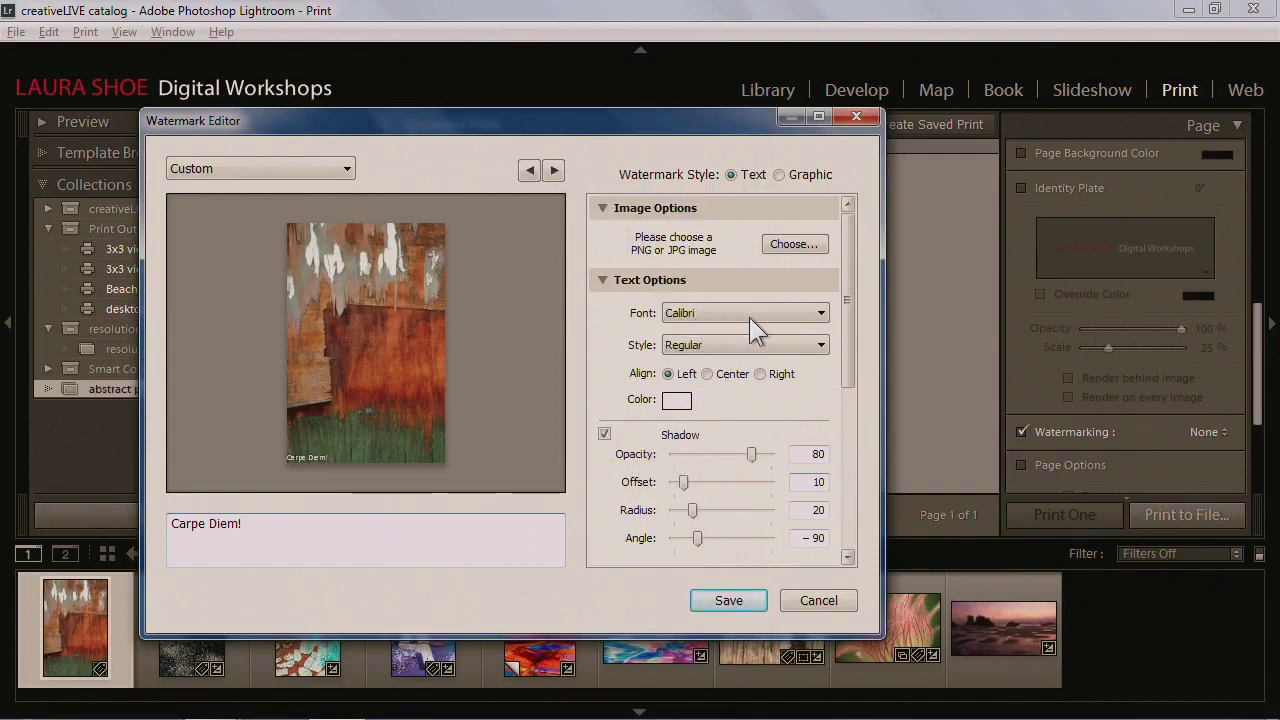
{"action": "left_click", "coordinate": [701, 345]}
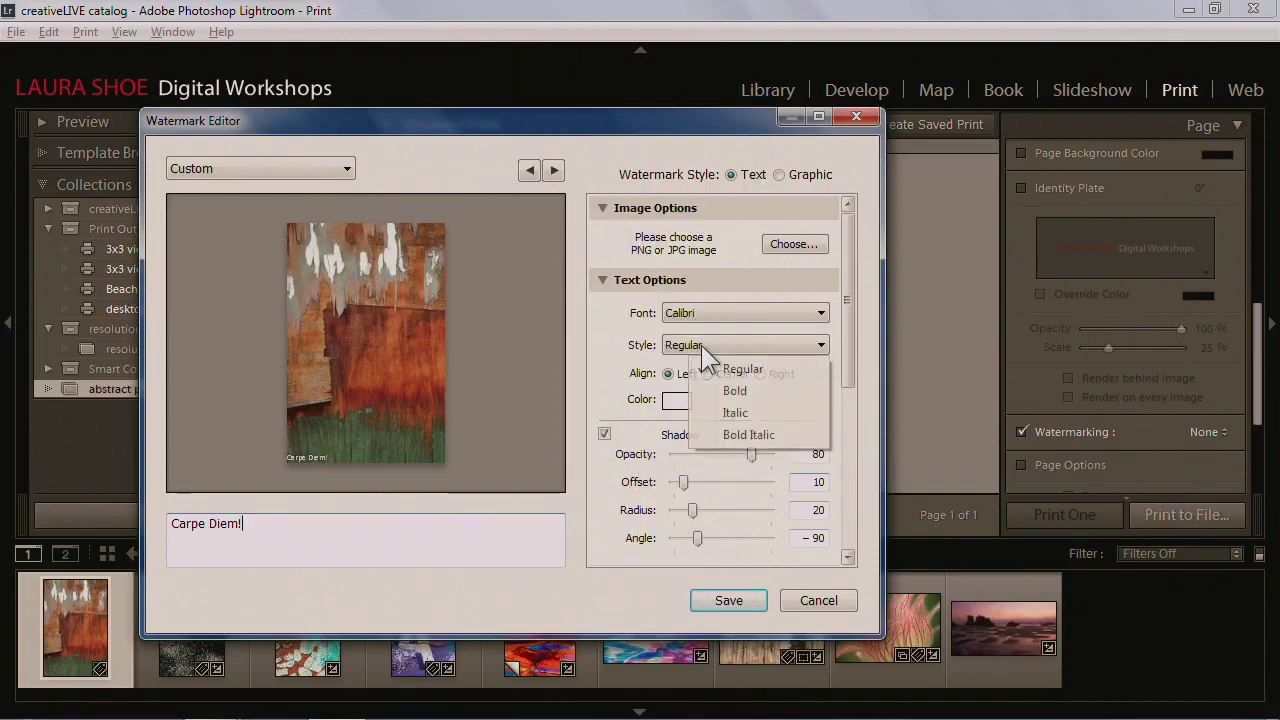
{"action": "left_click", "coordinate": [748, 412]}
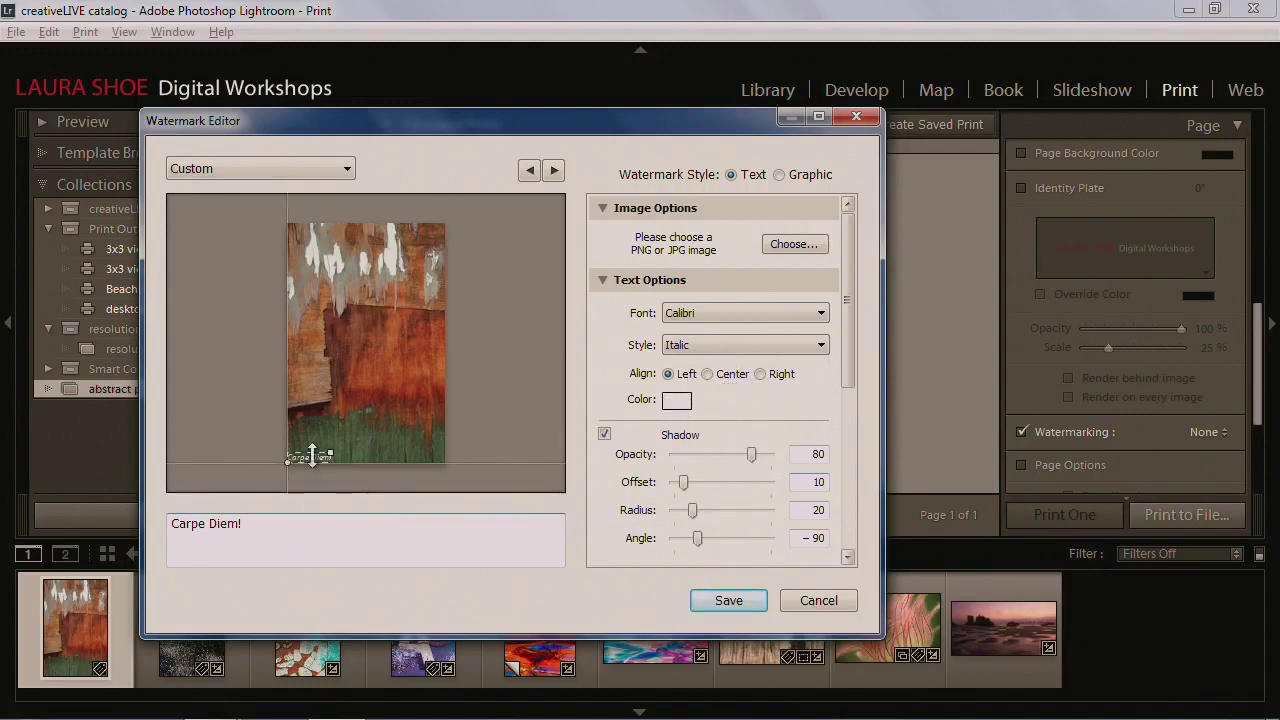
{"action": "left_click_drag", "start_coordinate": [844, 347], "coordinate": [840, 533]}
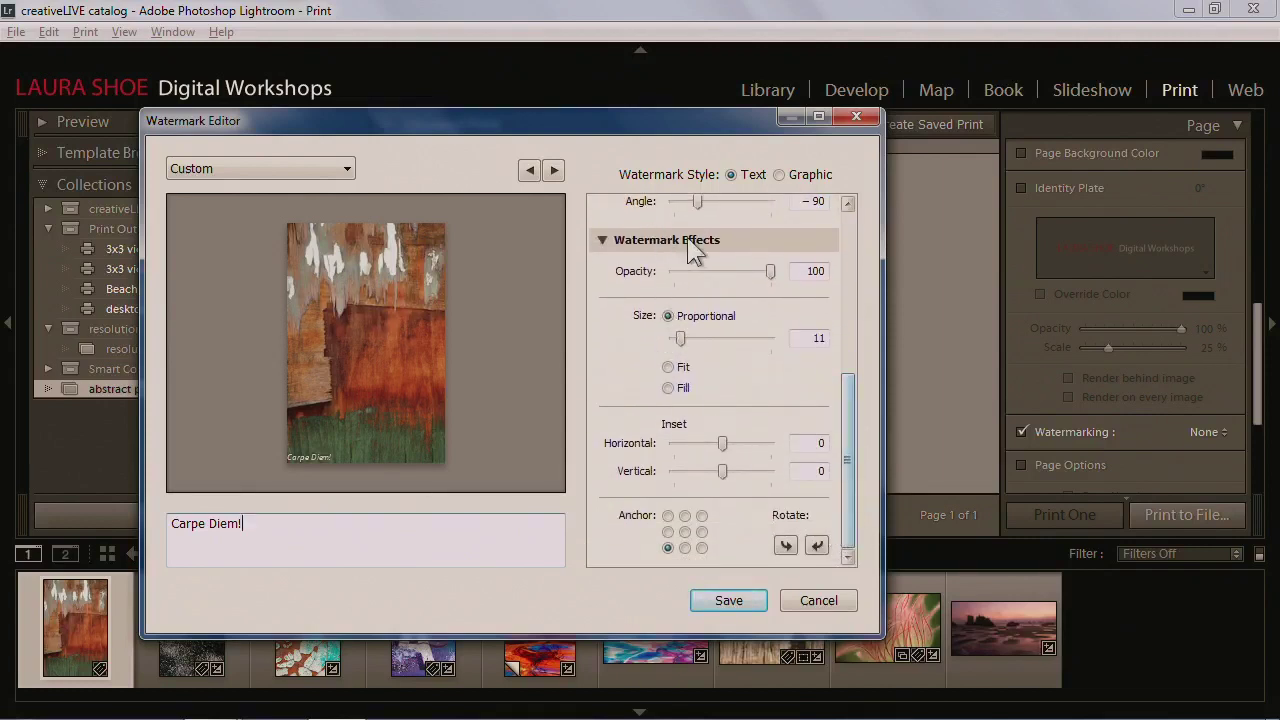
Try Fit and Fill, then settle on proportional watermark size 27
{"action": "left_click_drag", "start_coordinate": [682, 339], "coordinate": [696, 345]}
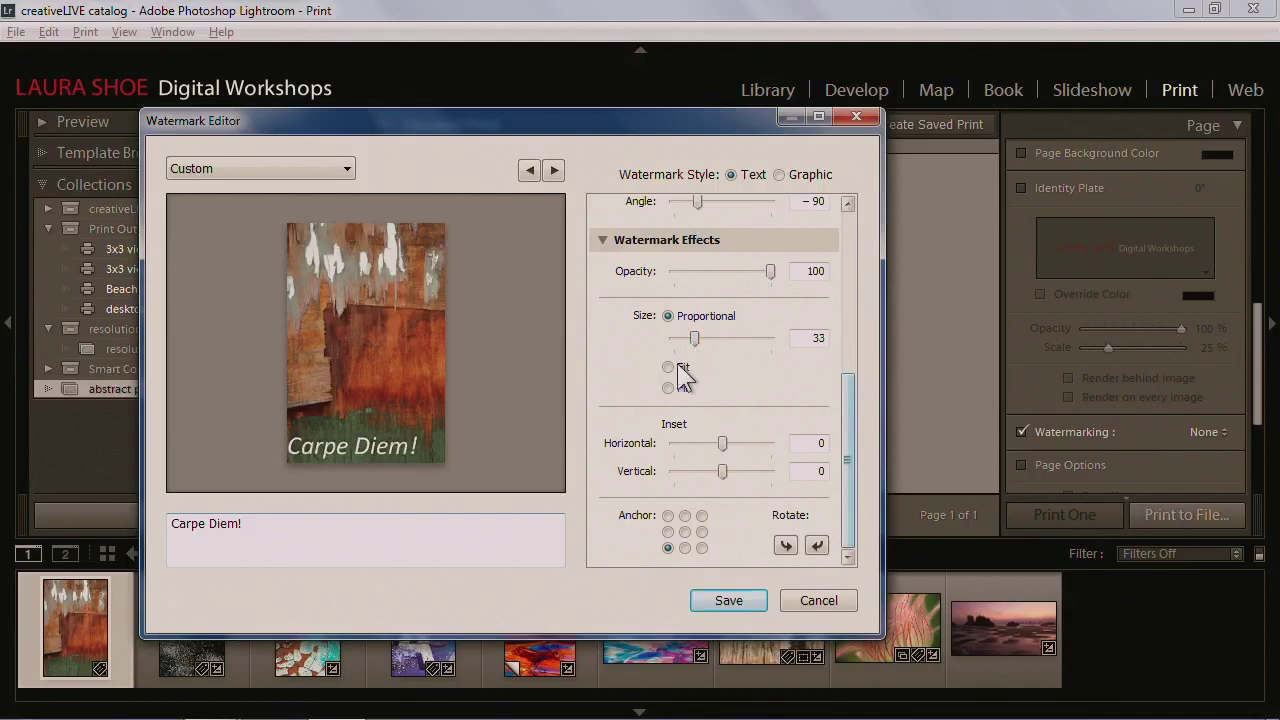
{"action": "left_click", "coordinate": [669, 368]}
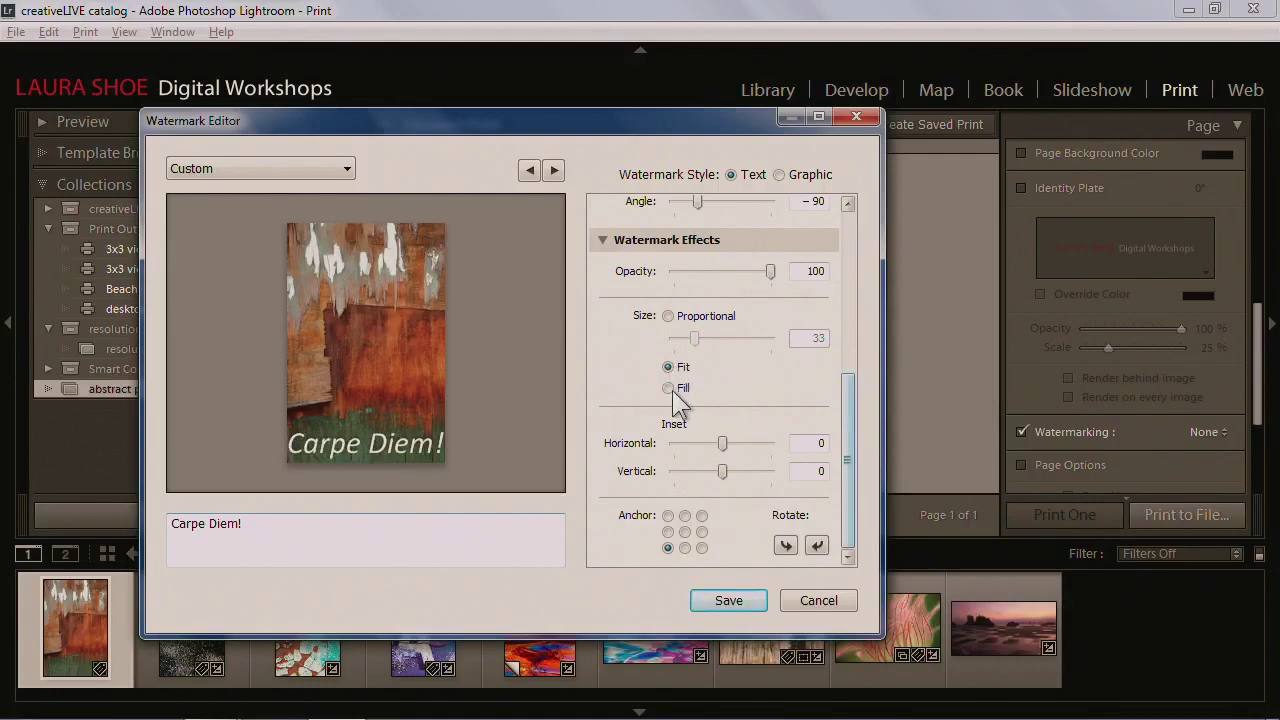
{"action": "left_click", "coordinate": [669, 388]}
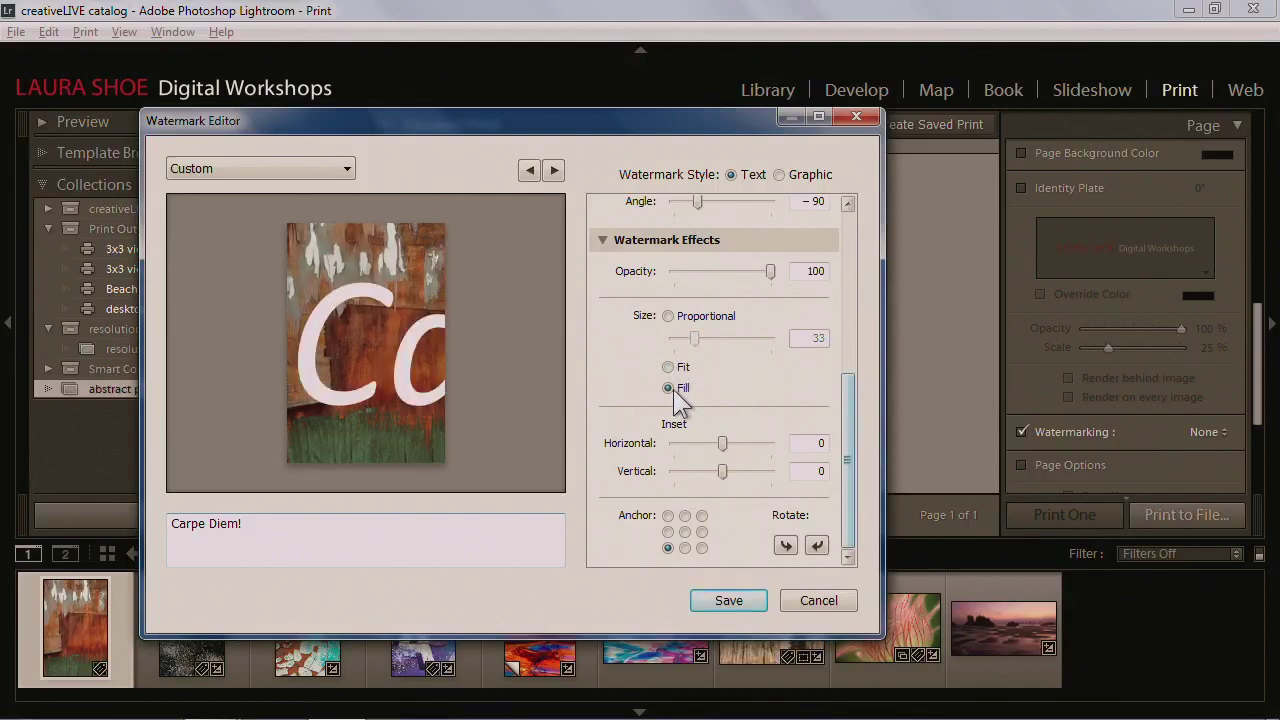
{"action": "left_click", "coordinate": [671, 367]}
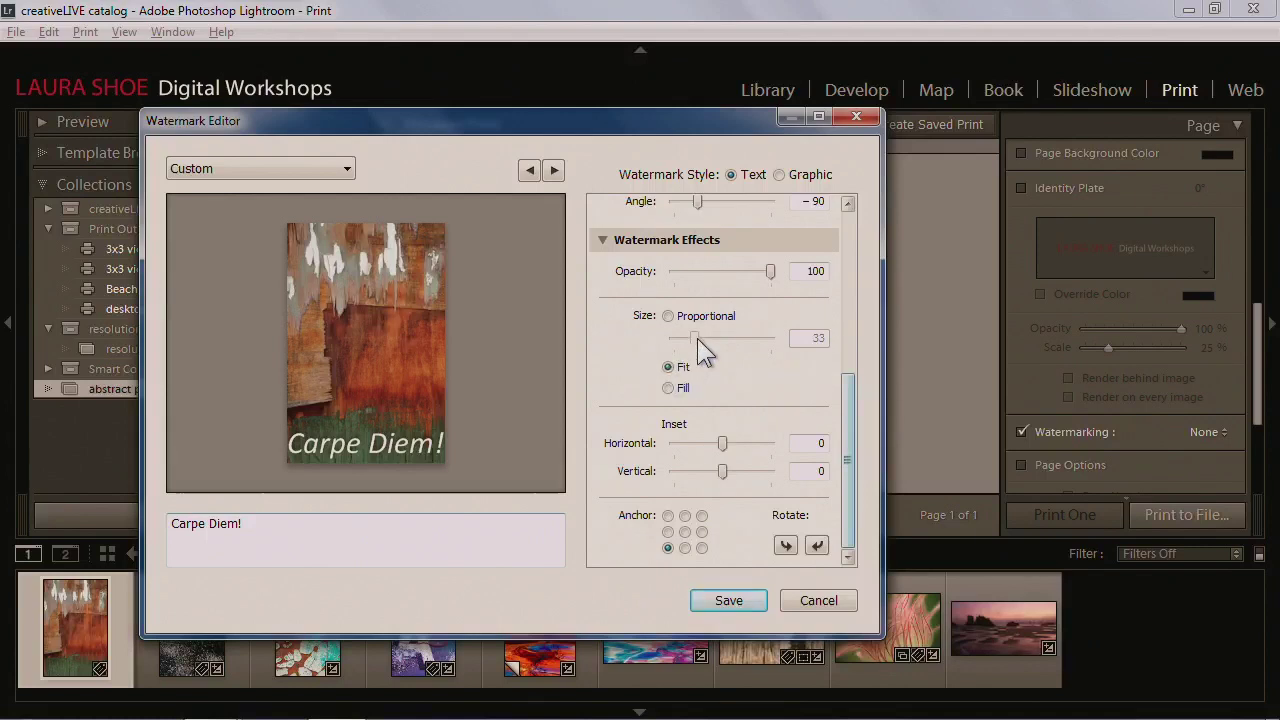
{"action": "left_click", "coordinate": [669, 316]}
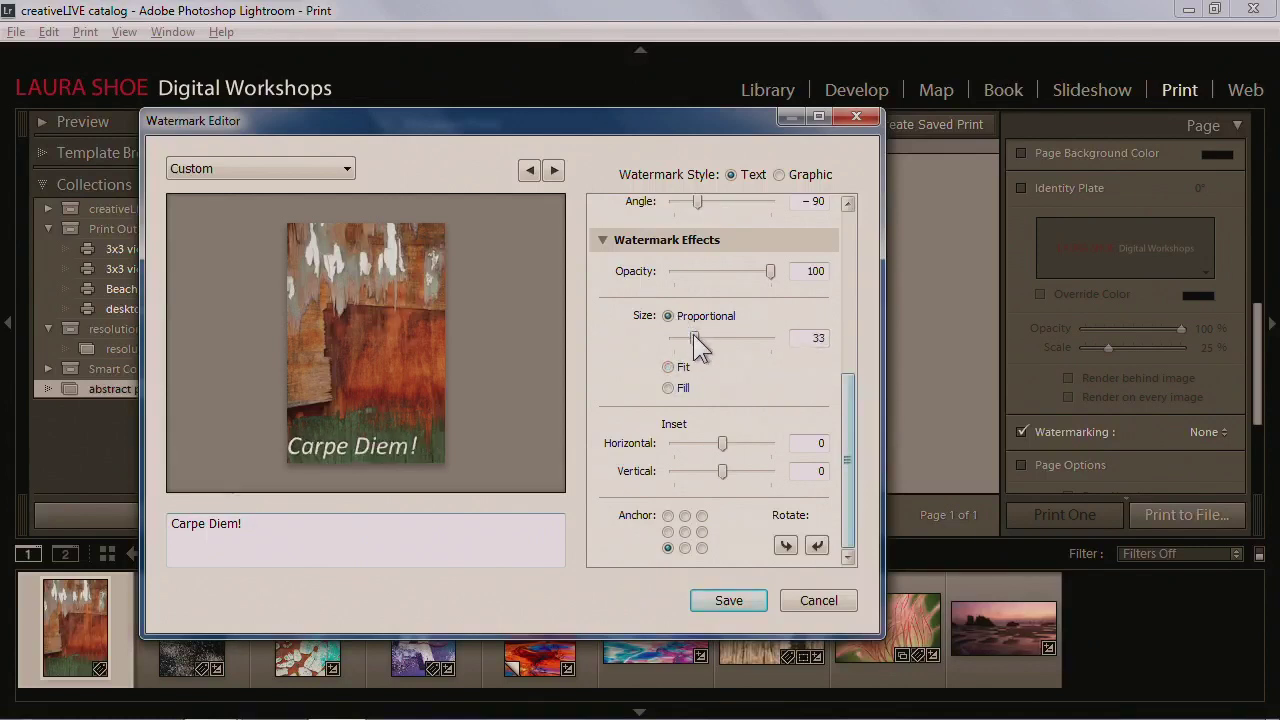
{"action": "left_click_drag", "start_coordinate": [693, 334], "coordinate": [689, 336]}
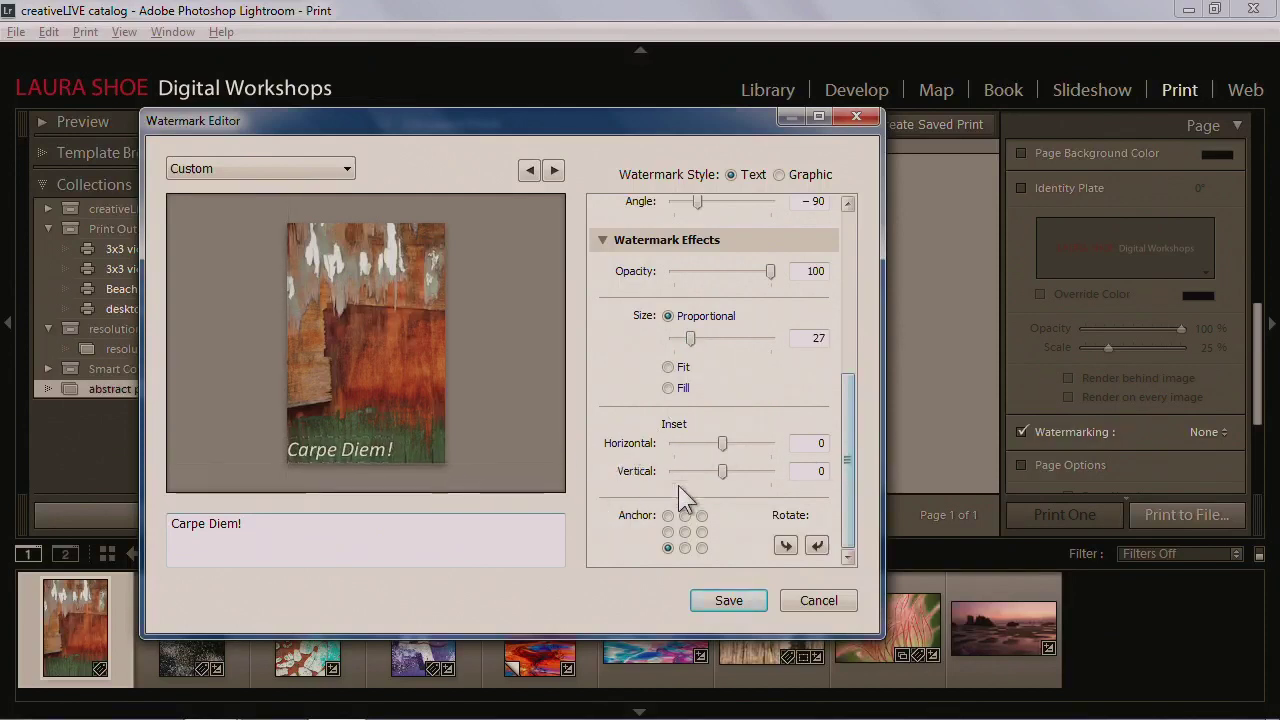
Anchor the watermark at the middle-right edge with horizontal inset 2, kept horizontal
{"action": "mouse_move", "coordinate": [367, 446]}
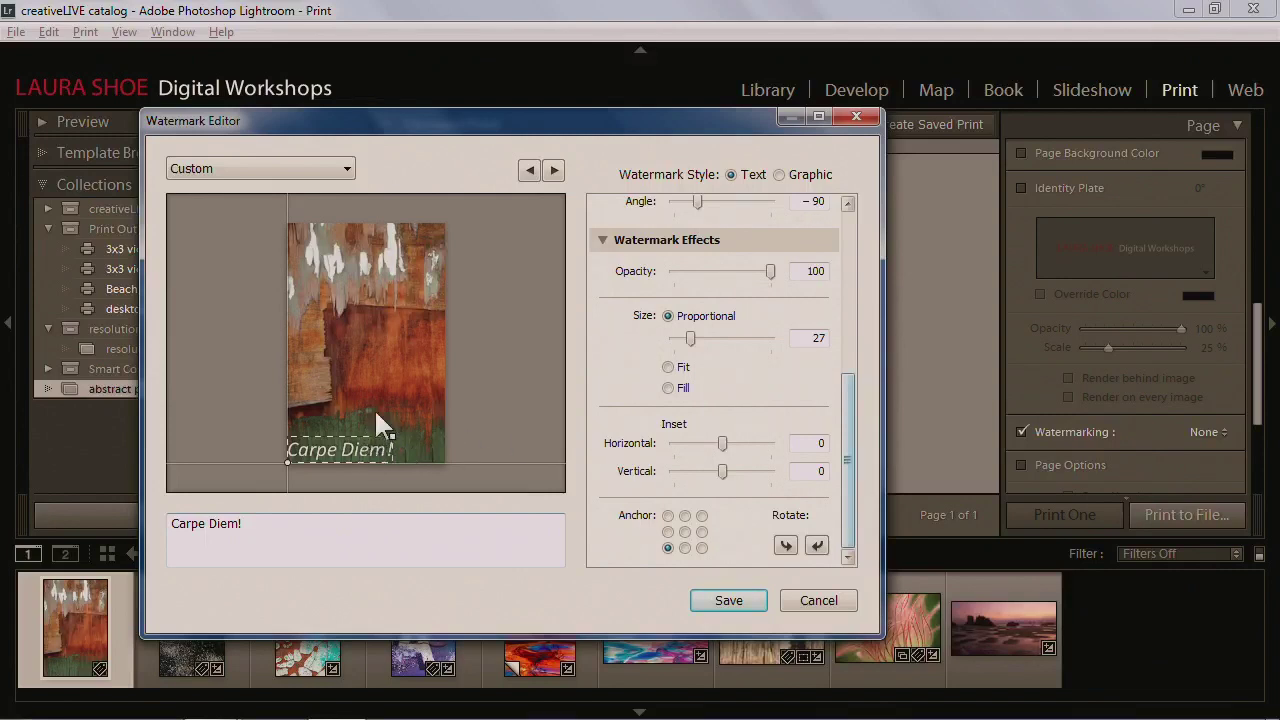
{"action": "left_click", "coordinate": [685, 532]}
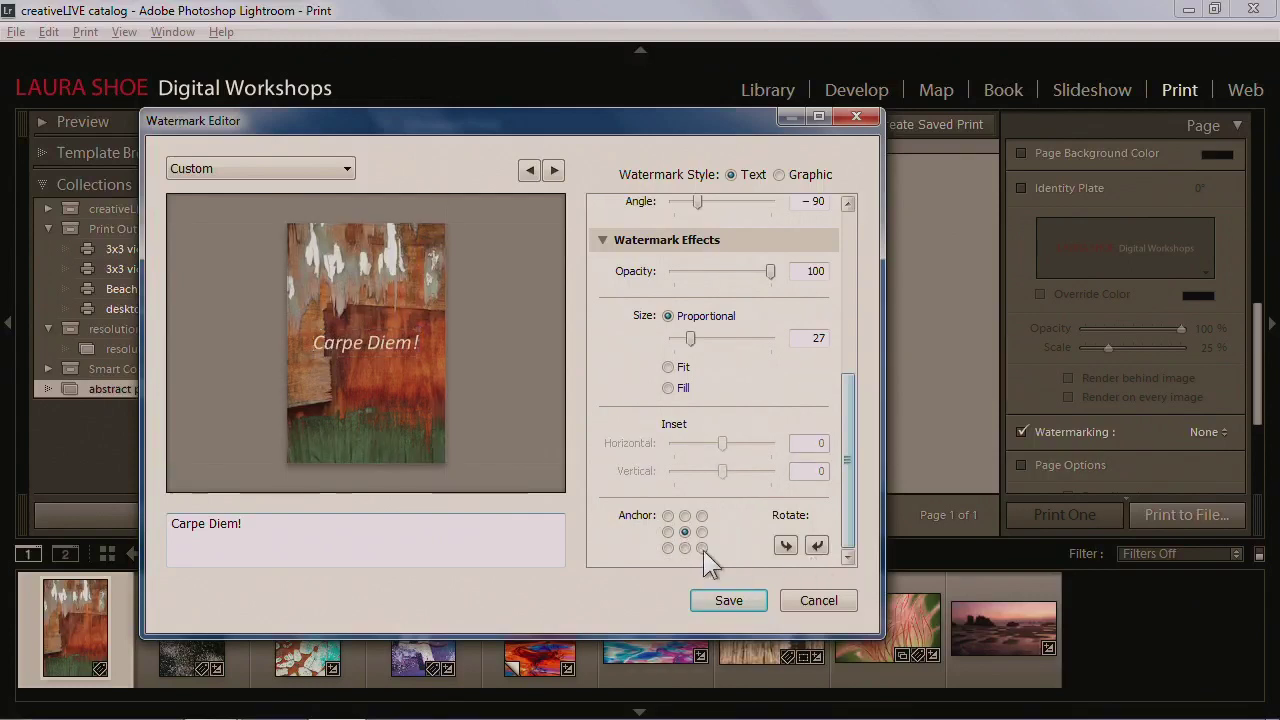
{"action": "left_click", "coordinate": [700, 533]}
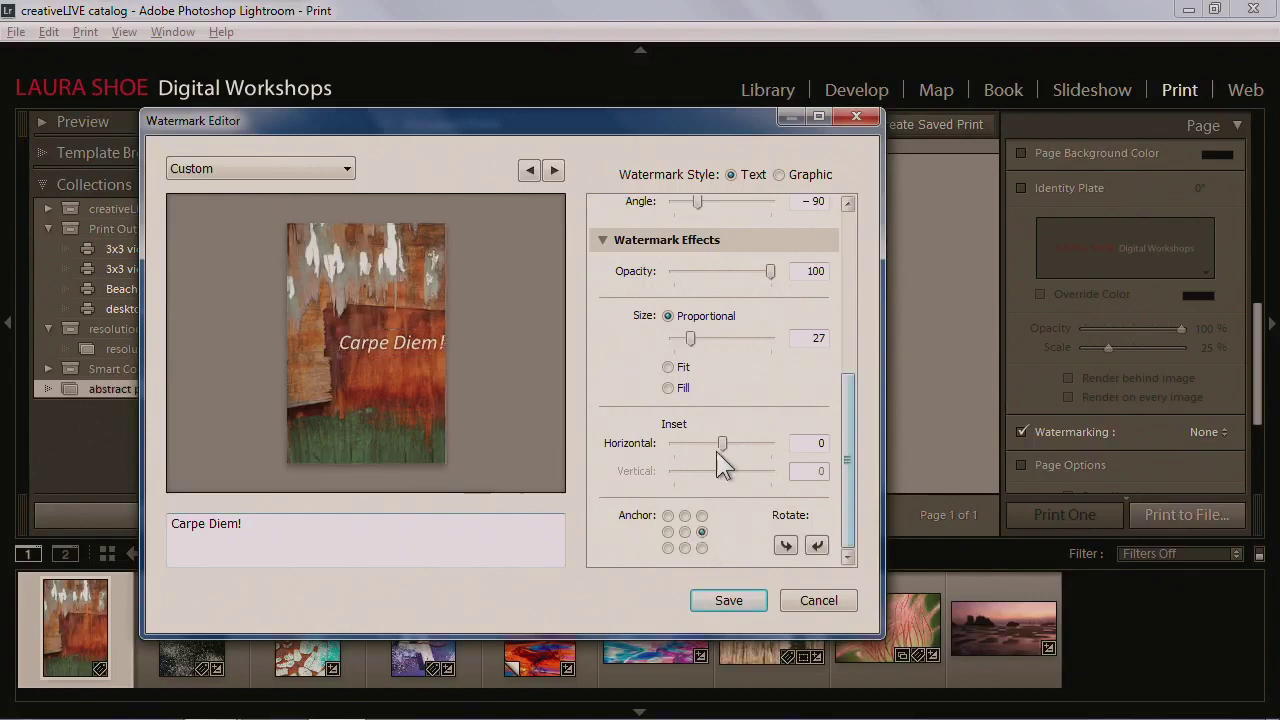
{"action": "left_click_drag", "start_coordinate": [720, 441], "coordinate": [737, 451]}
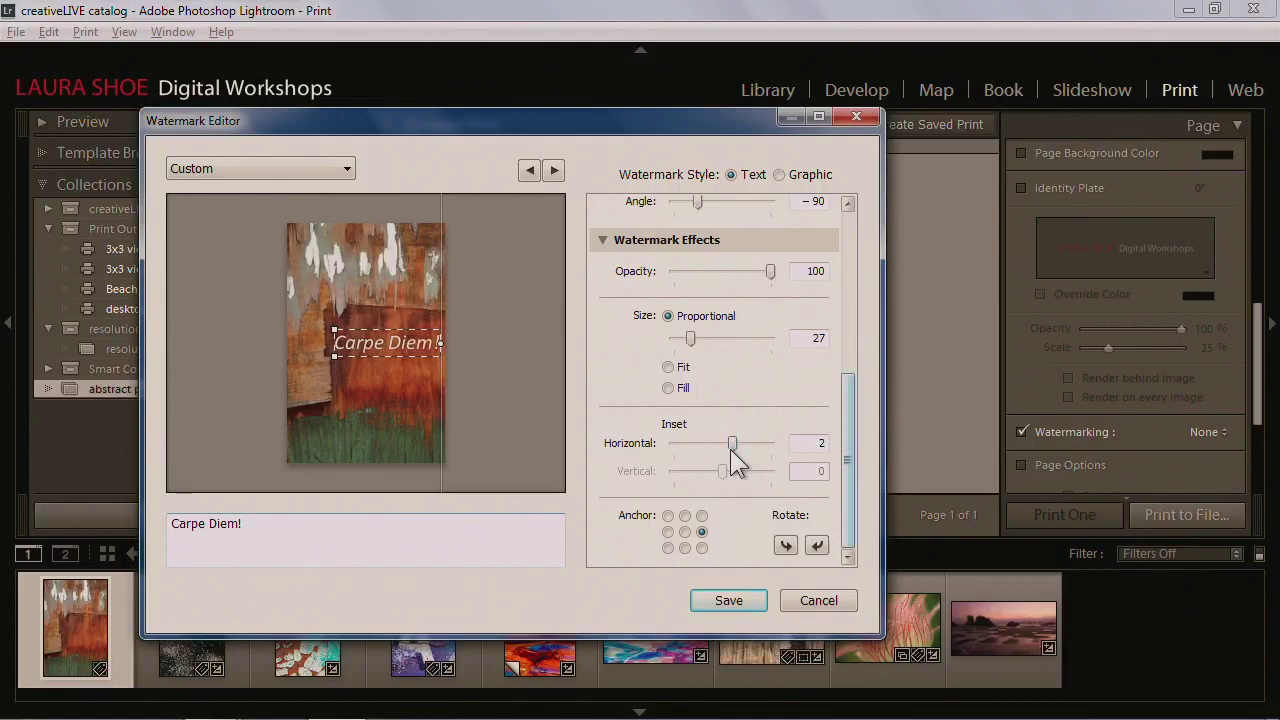
{"action": "left_click", "coordinate": [817, 545]}
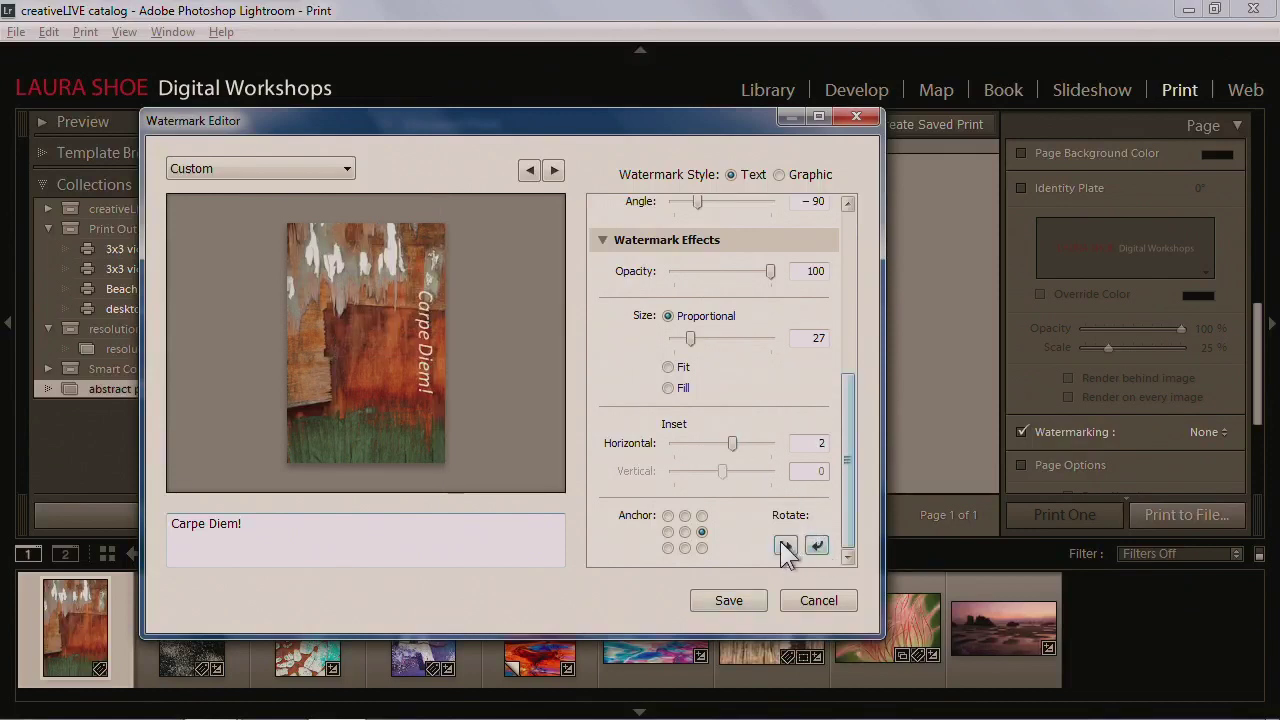
{"action": "left_click", "coordinate": [824, 545]}
{"action": "left_click", "coordinate": [824, 545]}
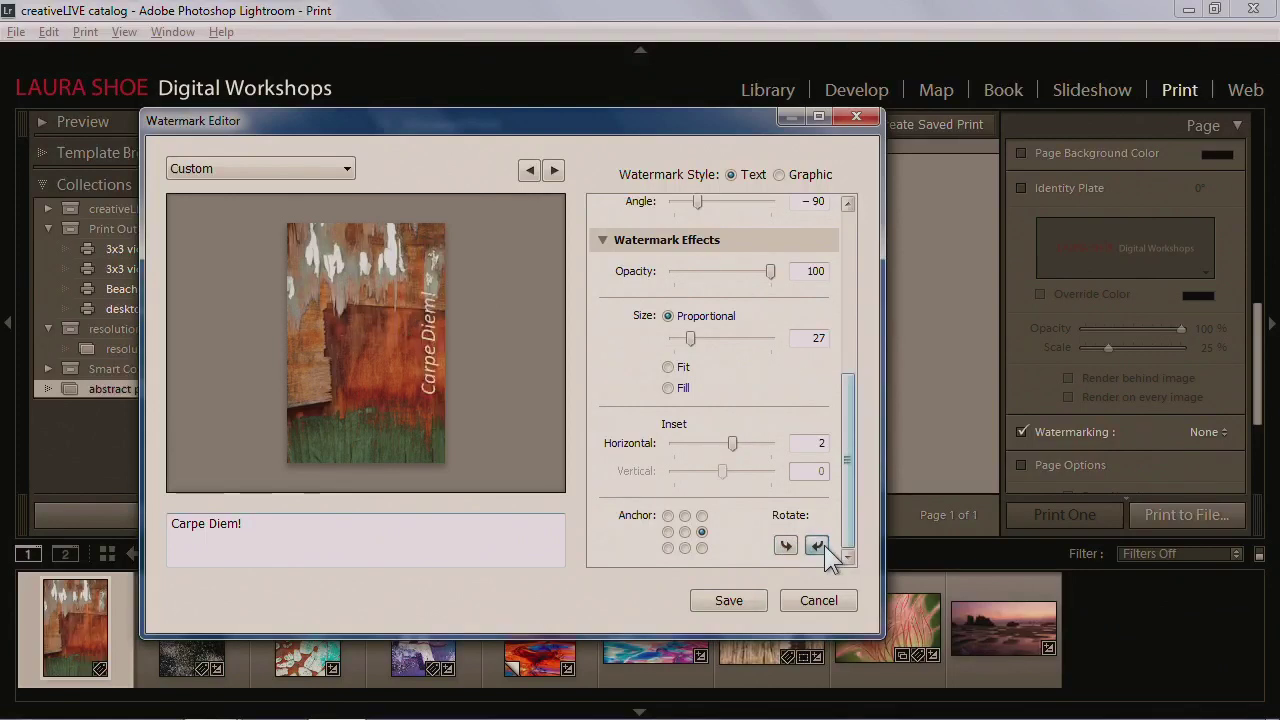
{"action": "left_click", "coordinate": [824, 545]}
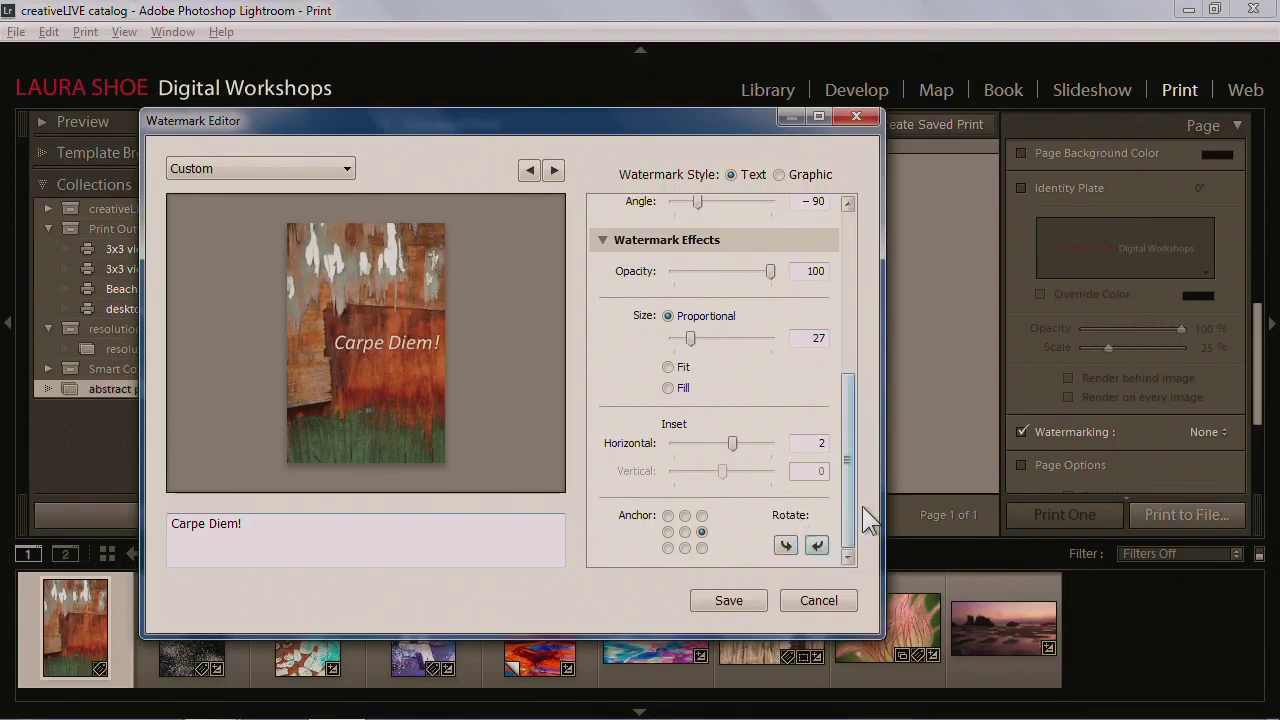
{"action": "left_click_drag", "start_coordinate": [853, 508], "coordinate": [846, 356]}
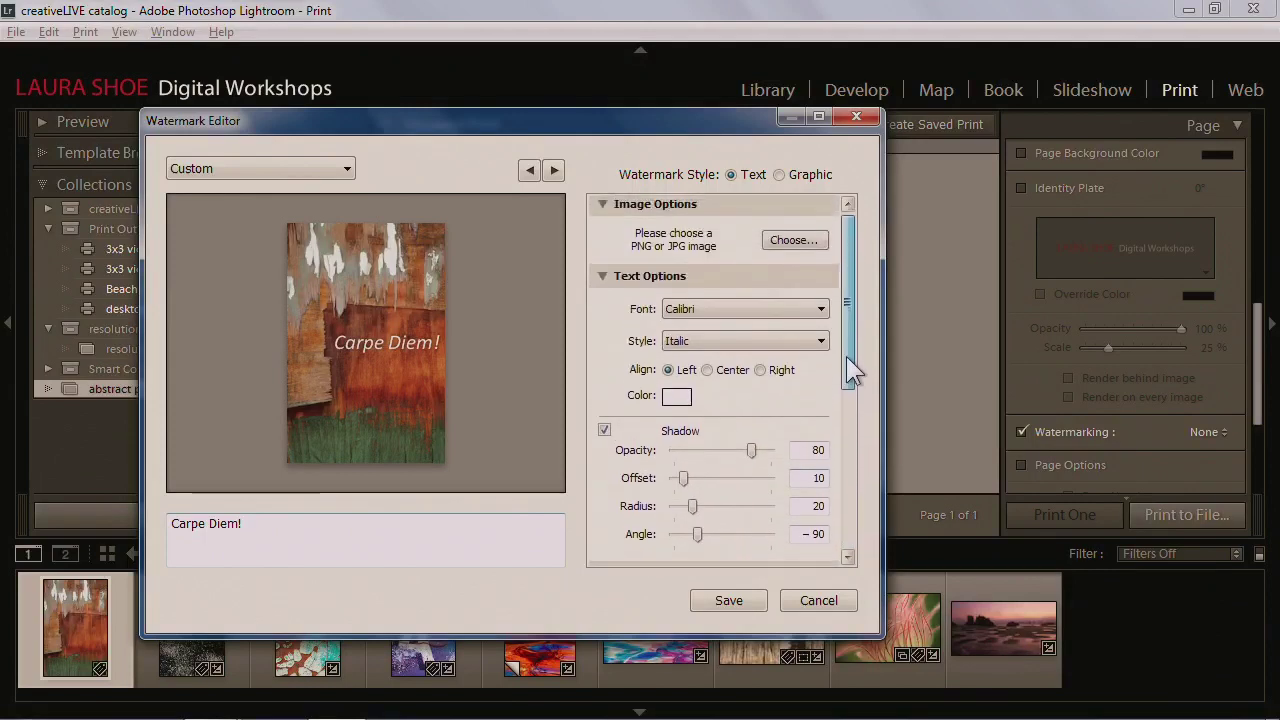
{"action": "left_click", "coordinate": [676, 400]}
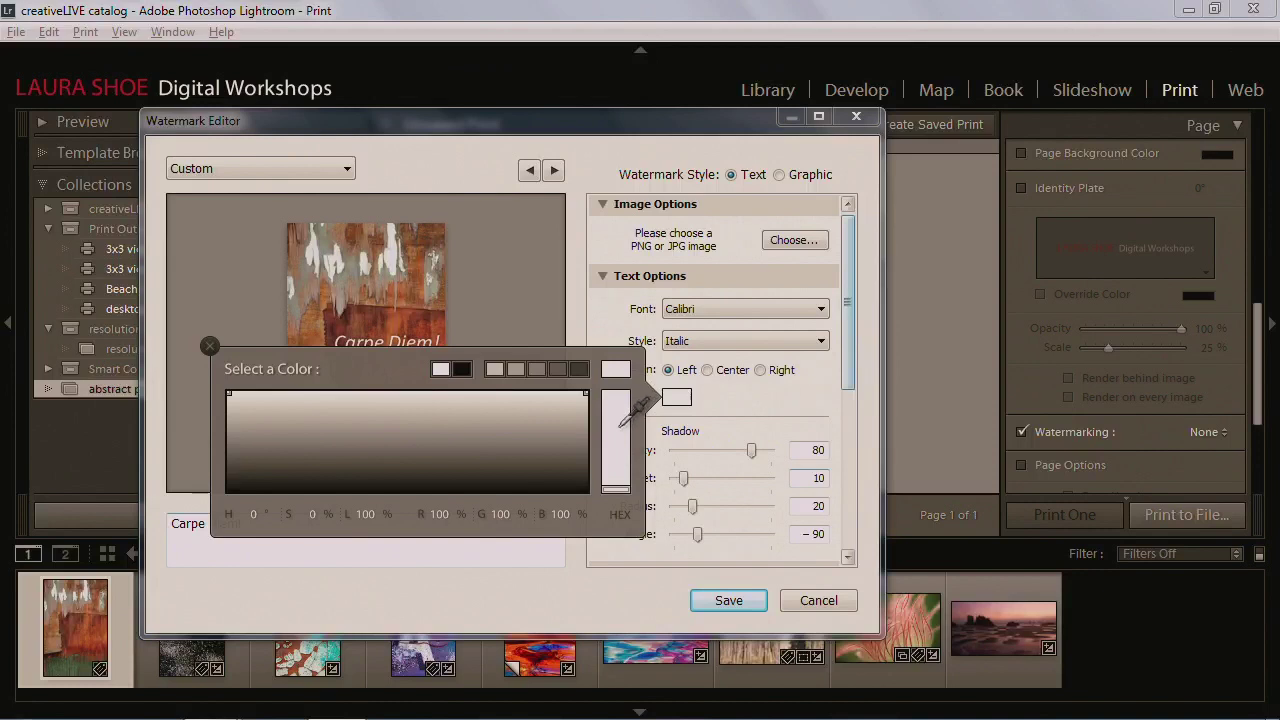
{"action": "left_click", "coordinate": [554, 458]}
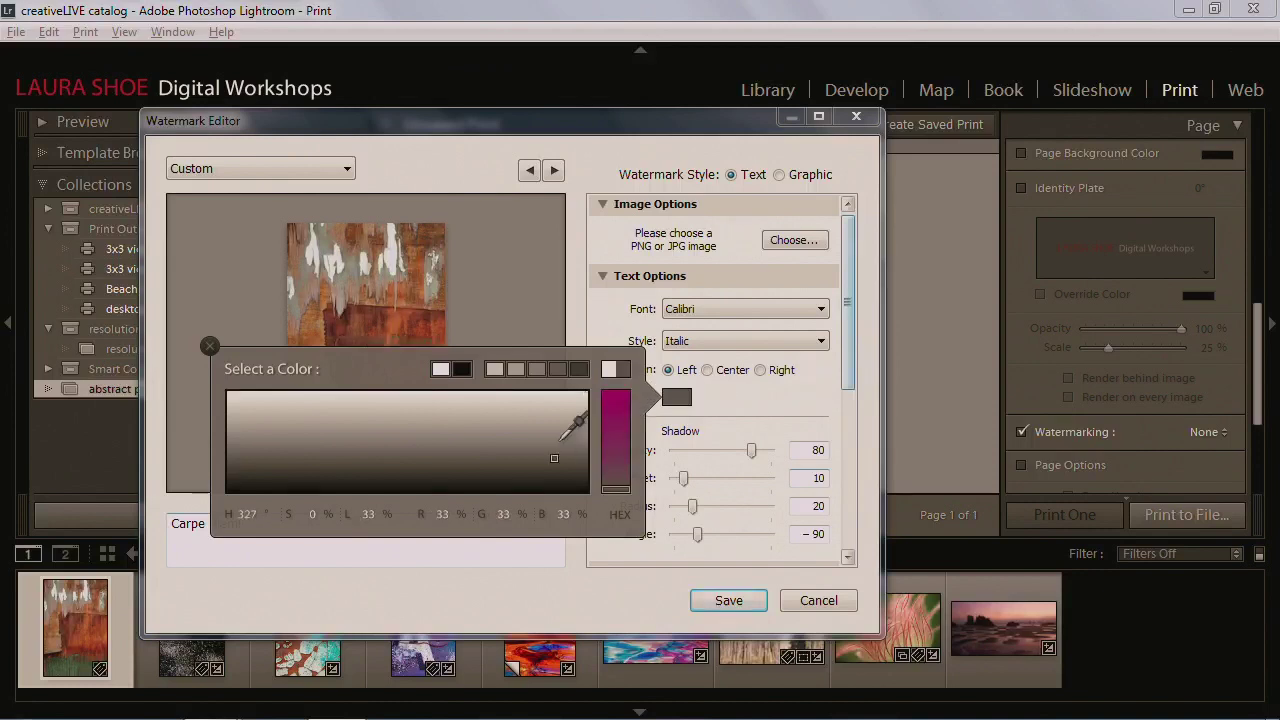
{"action": "left_click", "coordinate": [615, 407]}
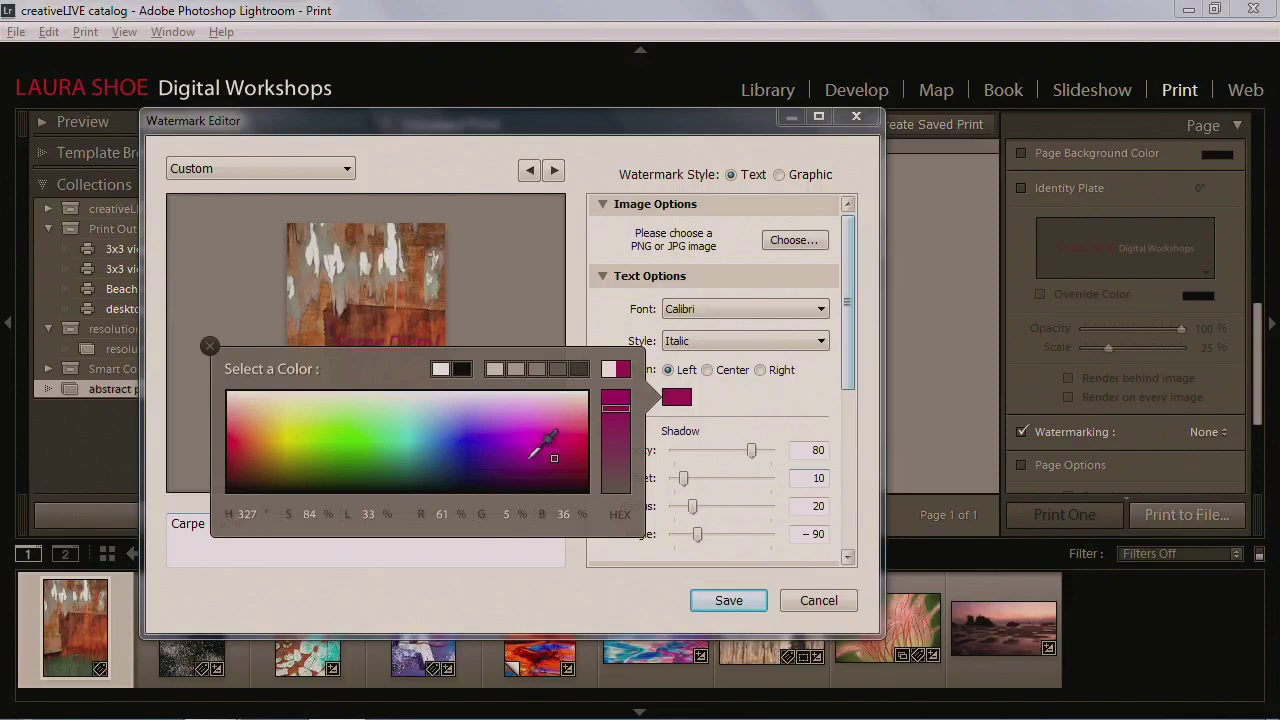
{"action": "left_click", "coordinate": [545, 460]}
{"action": "left_click_drag", "start_coordinate": [545, 460], "coordinate": [420, 416]}
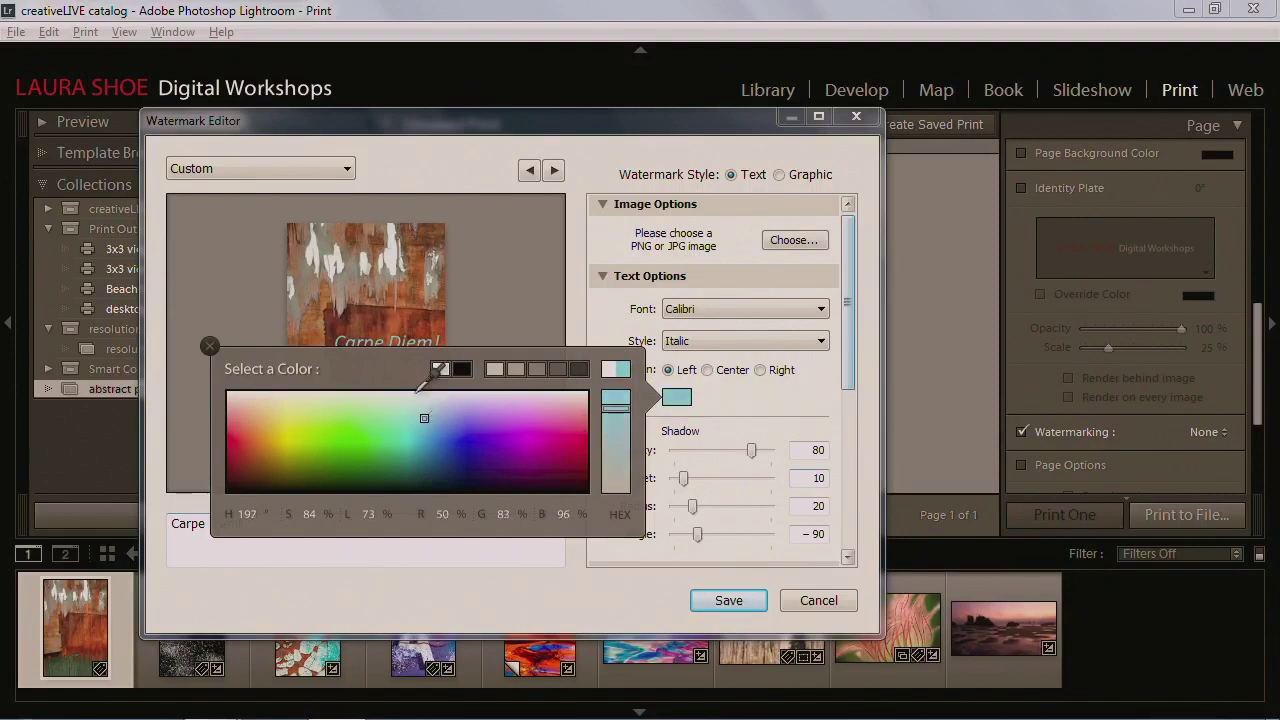
{"action": "left_click", "coordinate": [442, 368]}
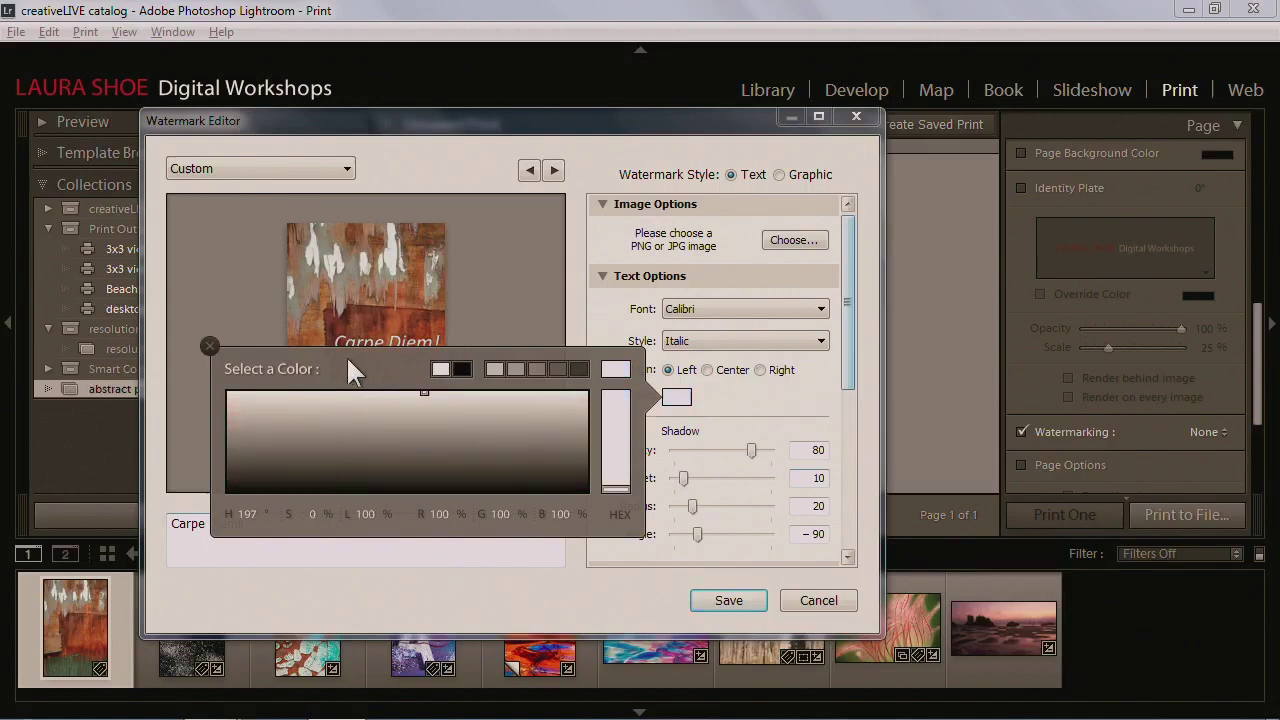
{"action": "left_click", "coordinate": [209, 344]}
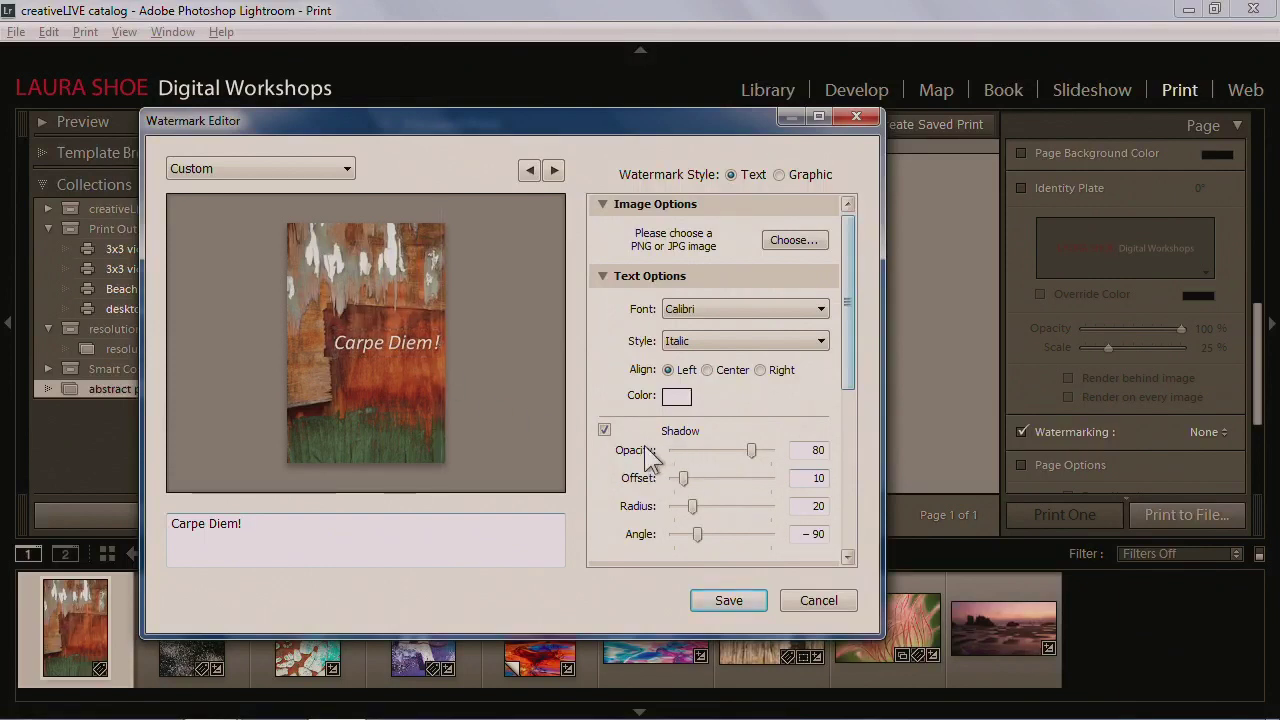
Turn off the drop shadow on the watermark text
{"action": "left_click", "coordinate": [604, 430]}
{"action": "left_click", "coordinate": [604, 430]}
{"action": "left_click", "coordinate": [604, 430]}
Test lower watermark opacities, then return the opacity to 100
{"action": "scroll", "coordinate": [844, 378], "scroll_direction": "down", "scroll_amount": 5}
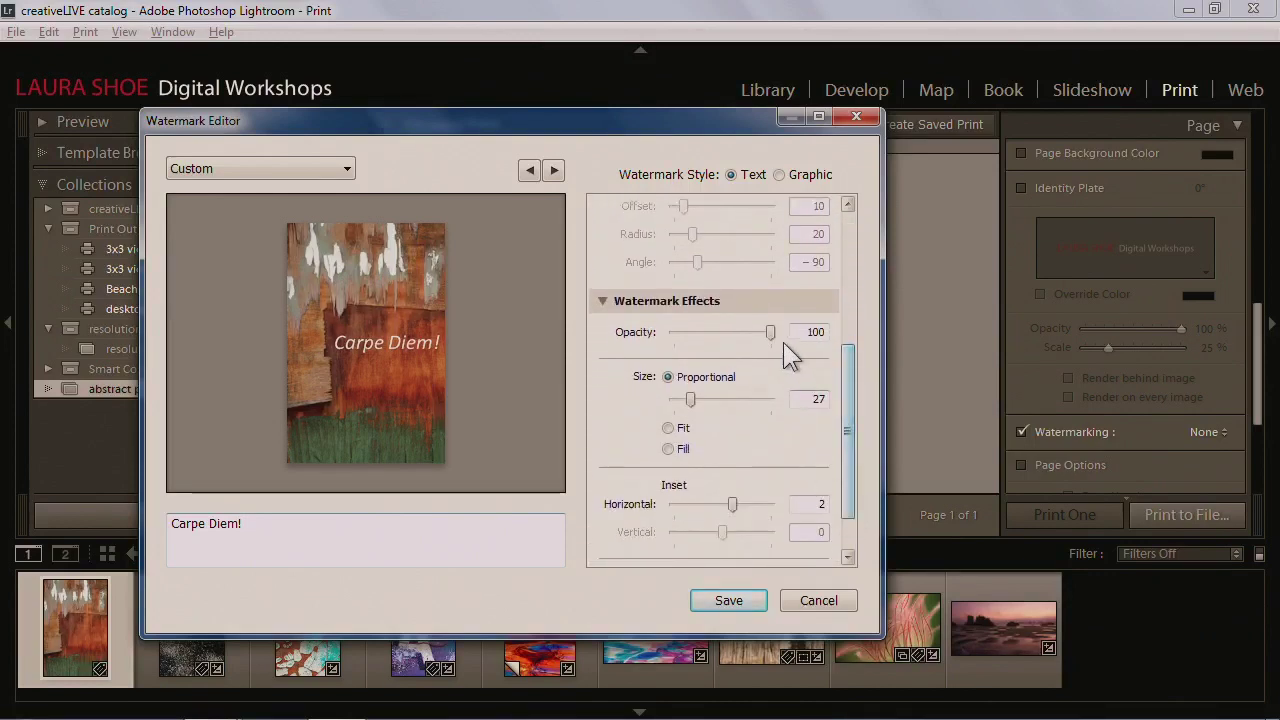
{"action": "left_click_drag", "start_coordinate": [771, 332], "coordinate": [740, 335]}
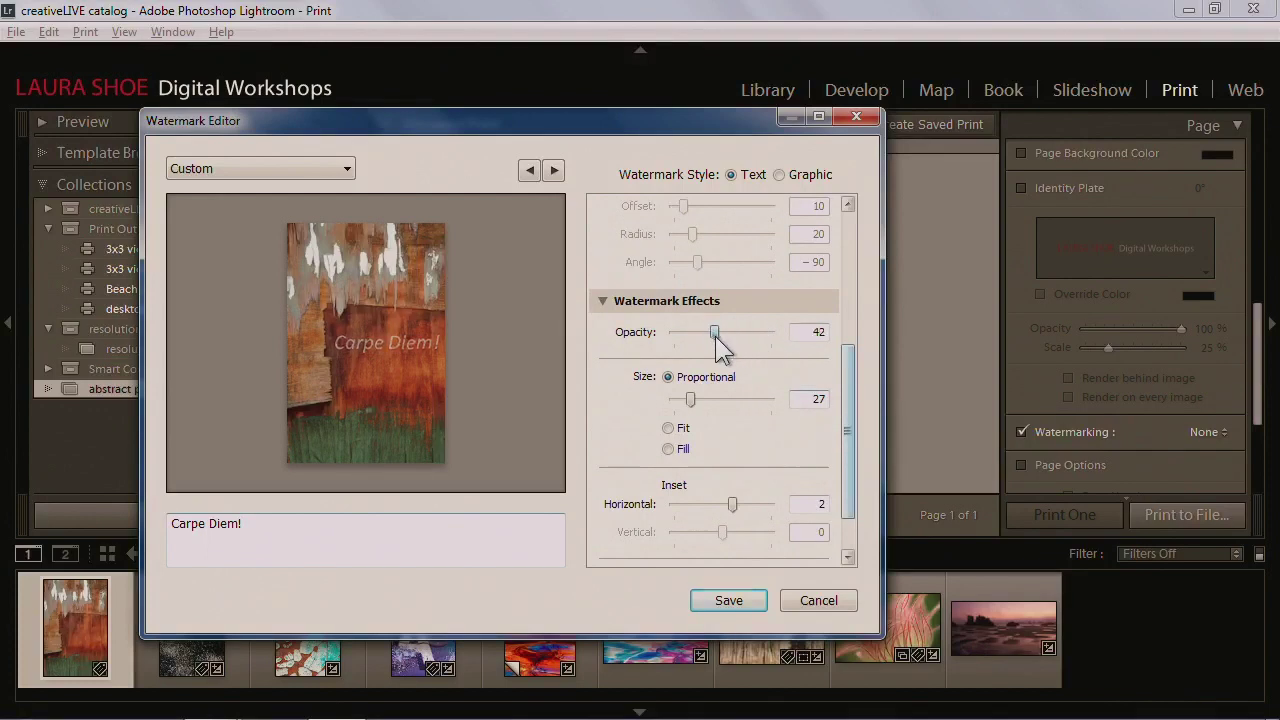
{"action": "left_click_drag", "start_coordinate": [715, 336], "coordinate": [689, 336]}
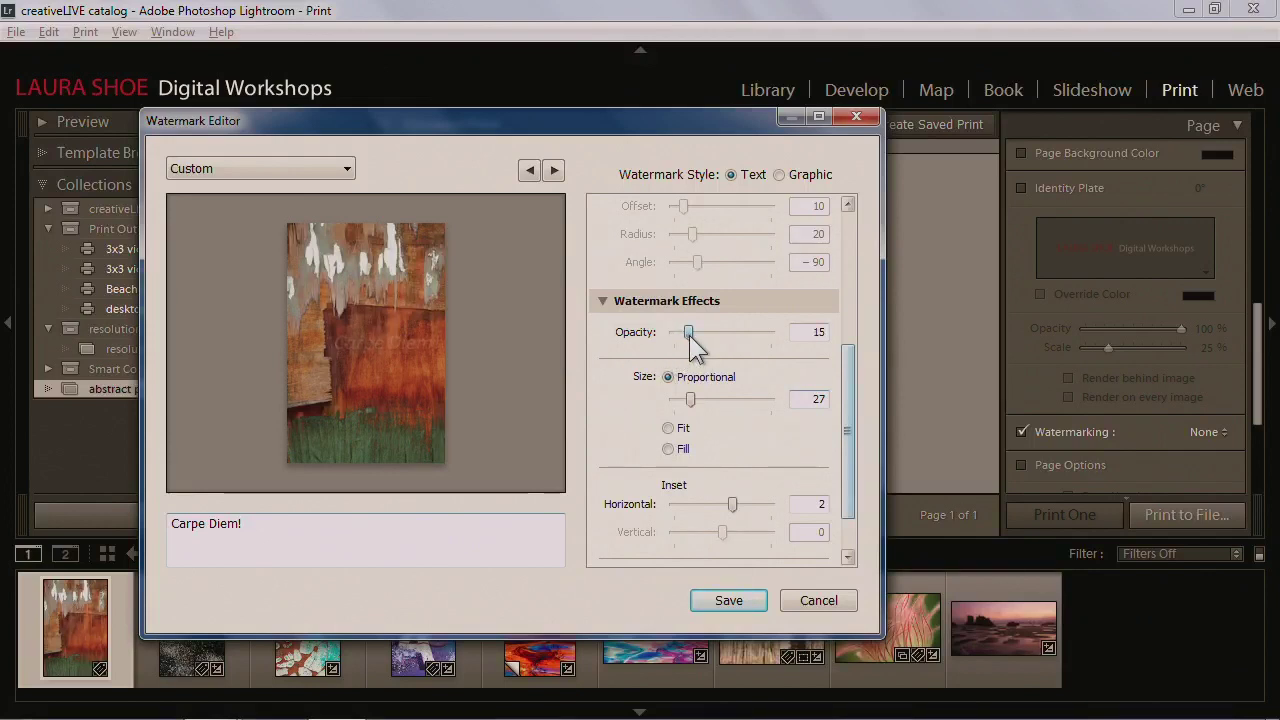
{"action": "left_click_drag", "start_coordinate": [696, 335], "coordinate": [787, 335]}
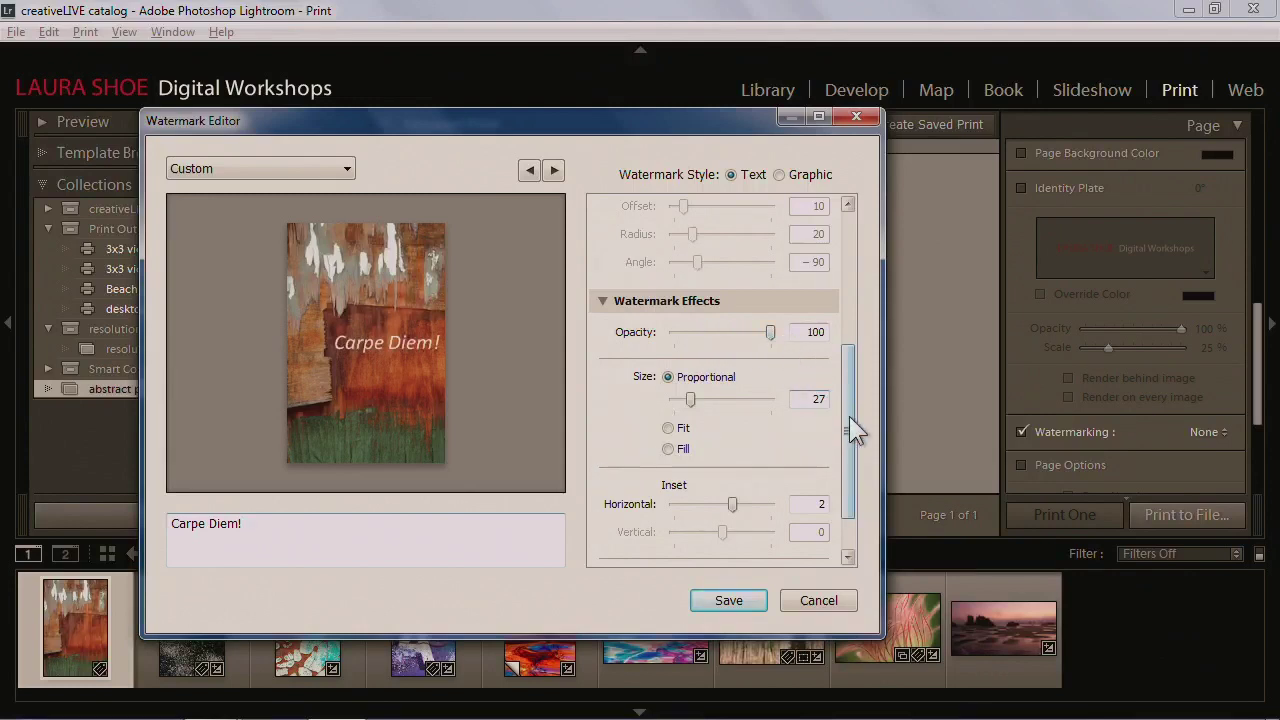
{"action": "left_click_drag", "start_coordinate": [848, 428], "coordinate": [850, 460]}
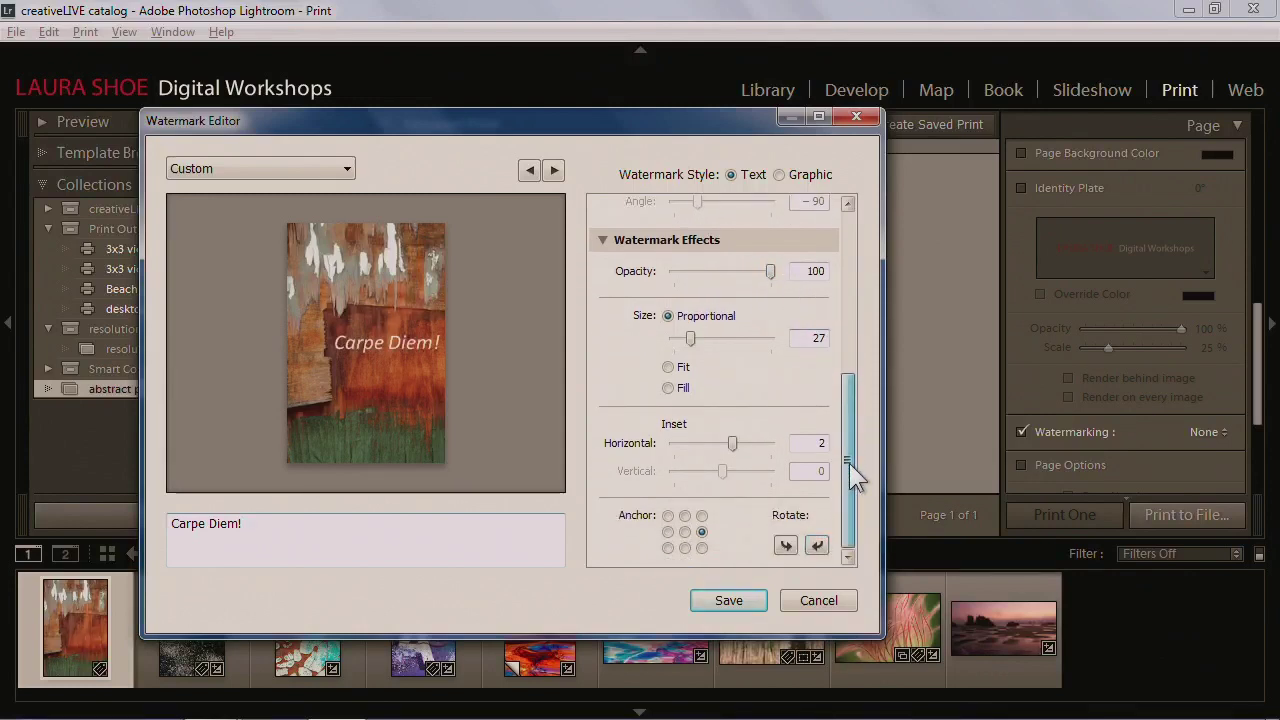
{"action": "left_click", "coordinate": [777, 175]}
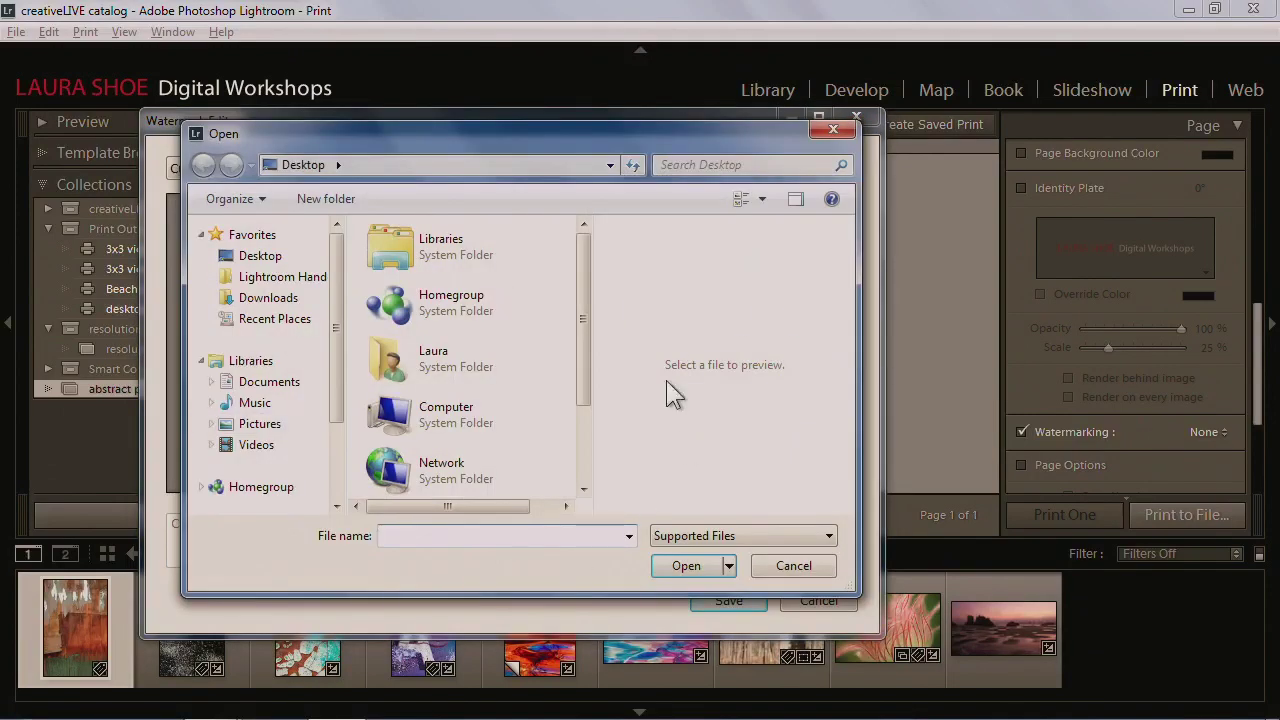
{"action": "left_click", "coordinate": [789, 568]}
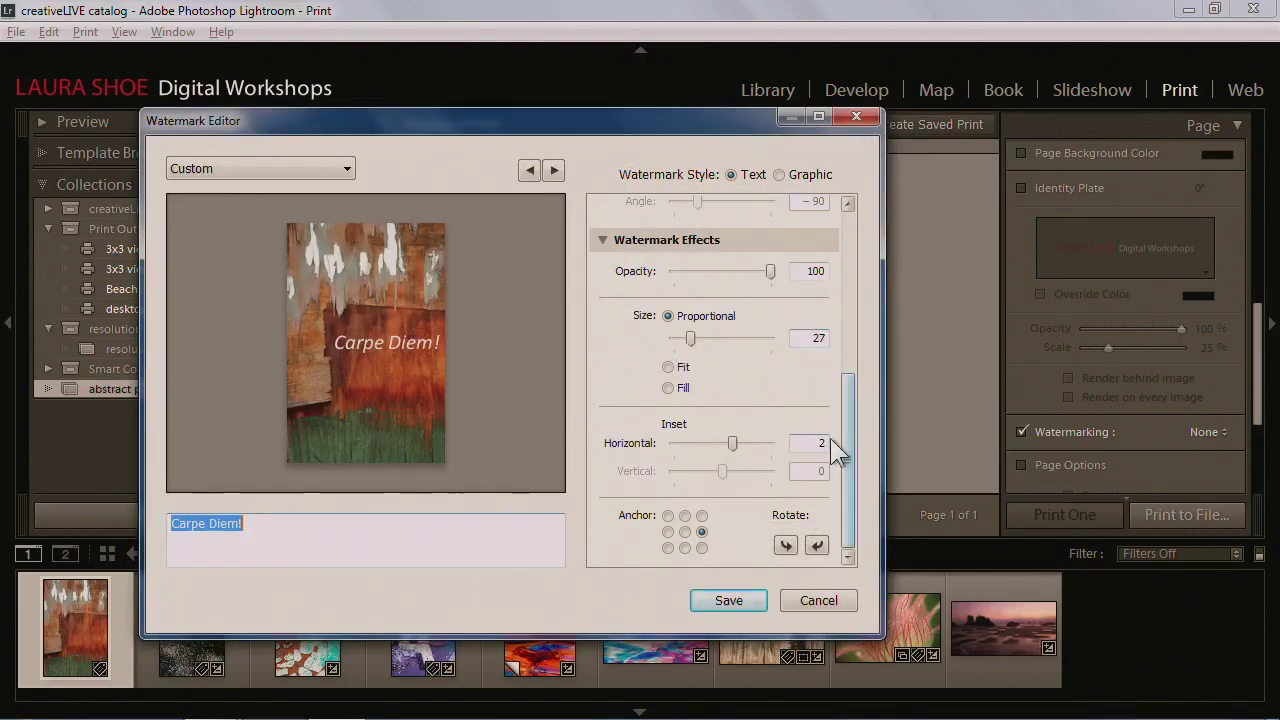
{"action": "left_click", "coordinate": [849, 468]}
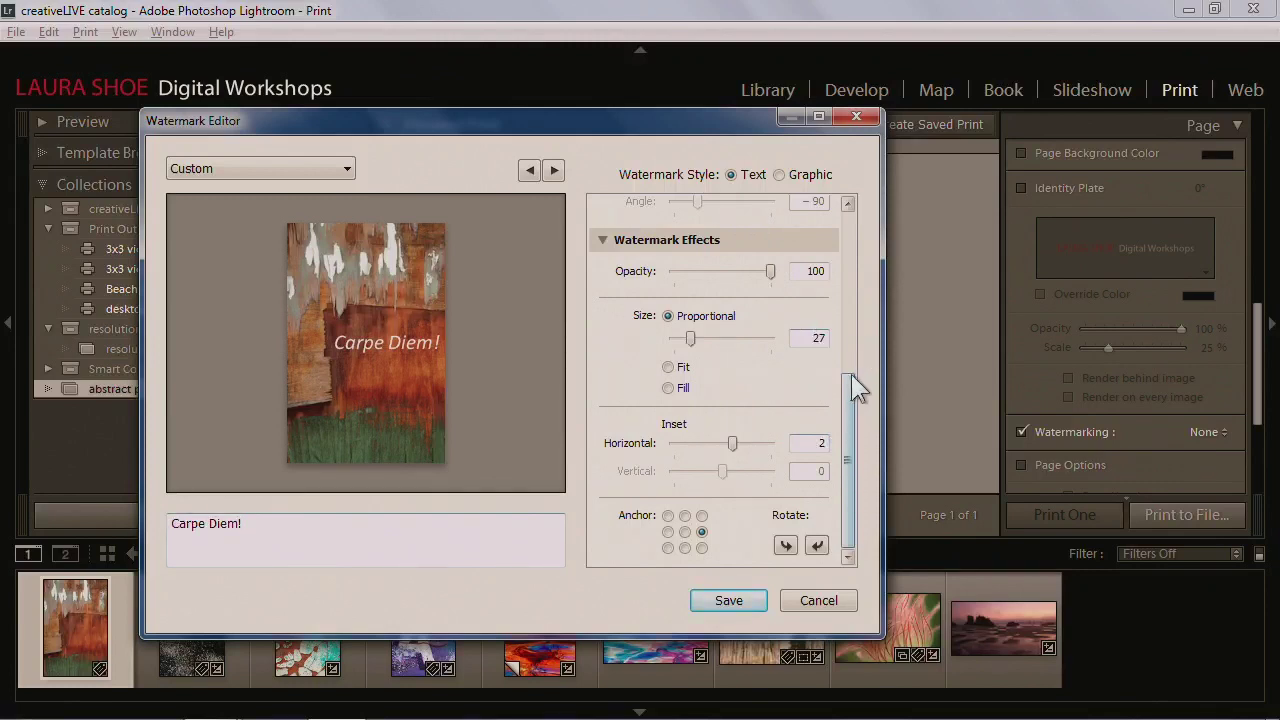
{"action": "left_click_drag", "start_coordinate": [851, 374], "coordinate": [849, 199]}
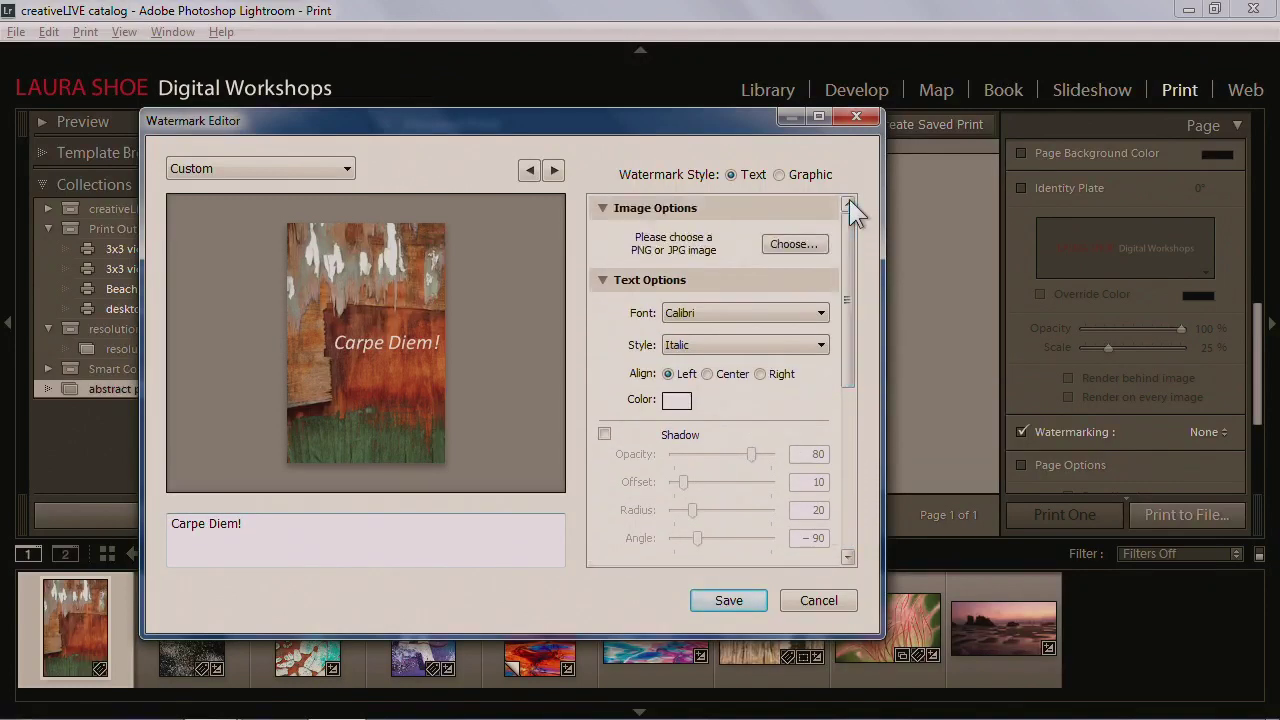
Cancel a first preset attempt and move the Watermark Editor down and right
{"action": "left_click", "coordinate": [738, 603]}
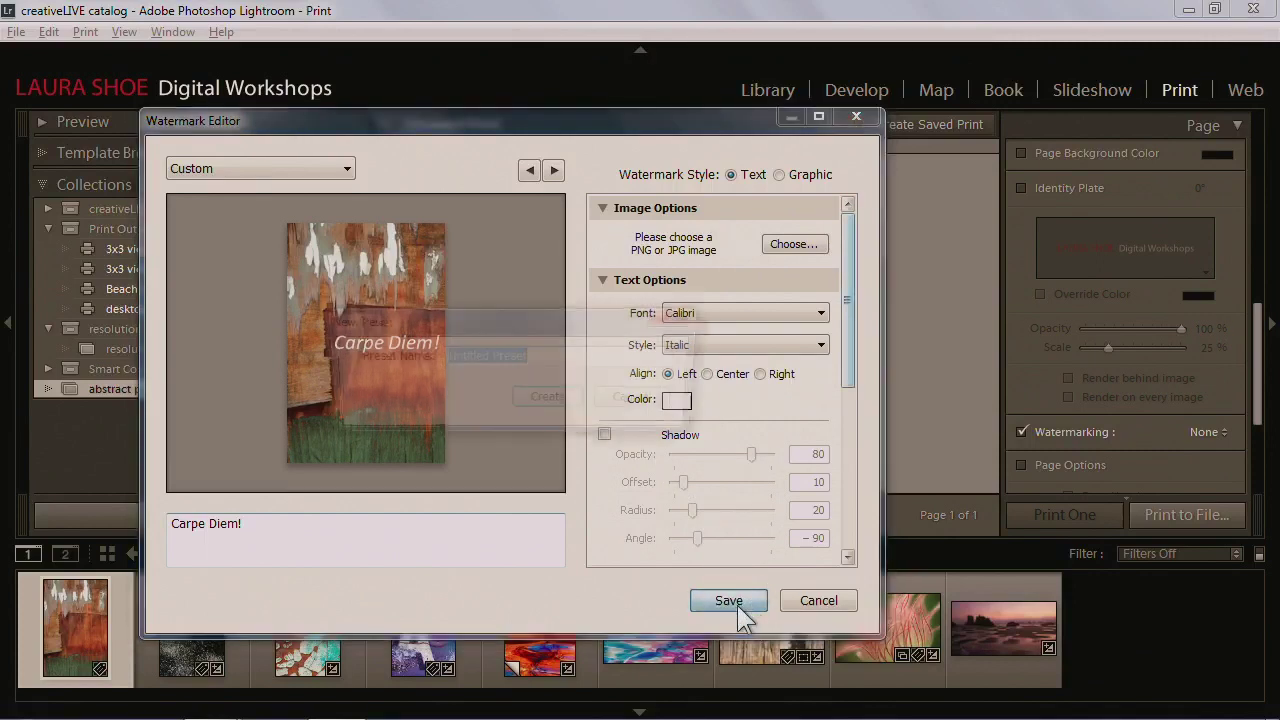
{"action": "type", "text": "carpe diem wm"}
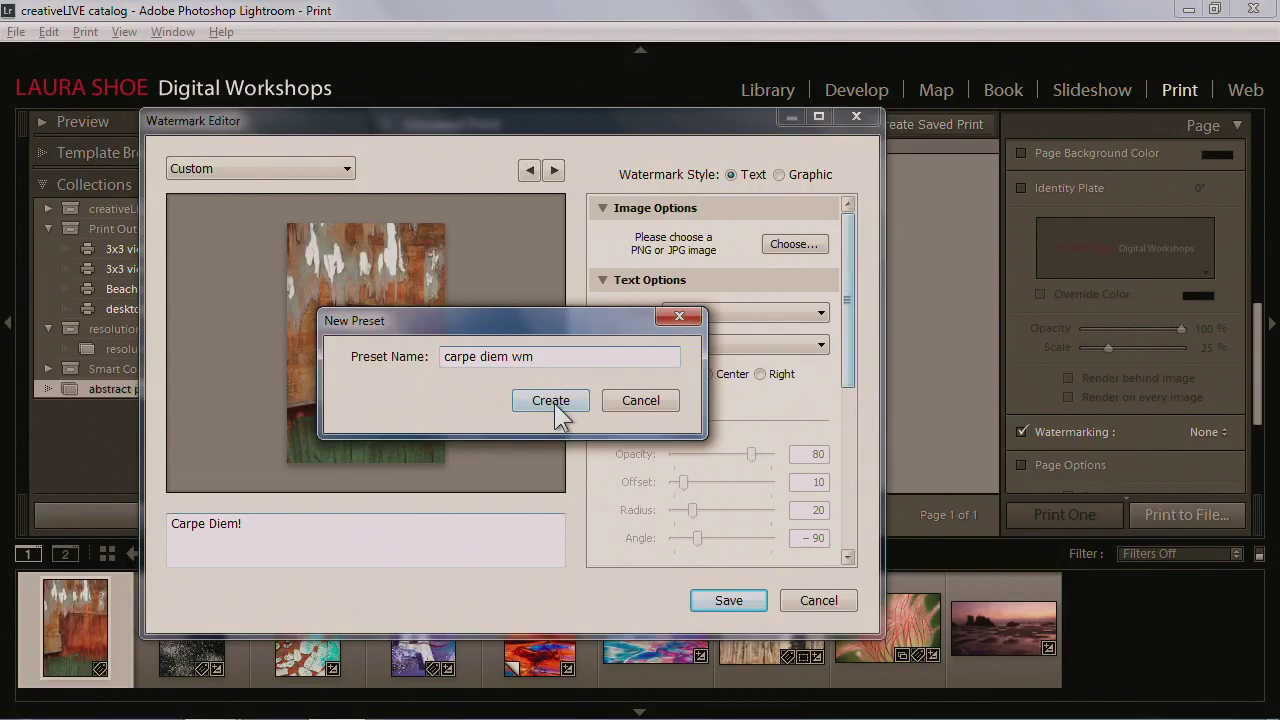
{"action": "left_click", "coordinate": [648, 408]}
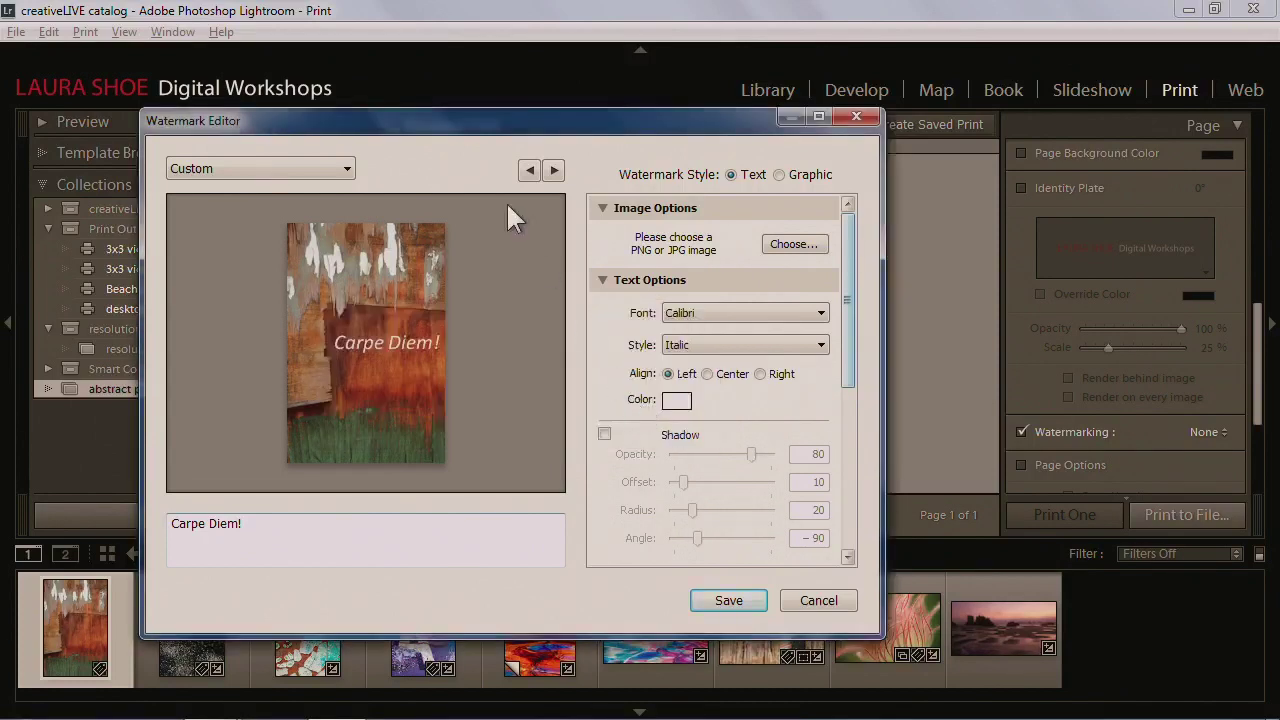
{"action": "left_click_drag", "start_coordinate": [491, 137], "coordinate": [757, 167]}
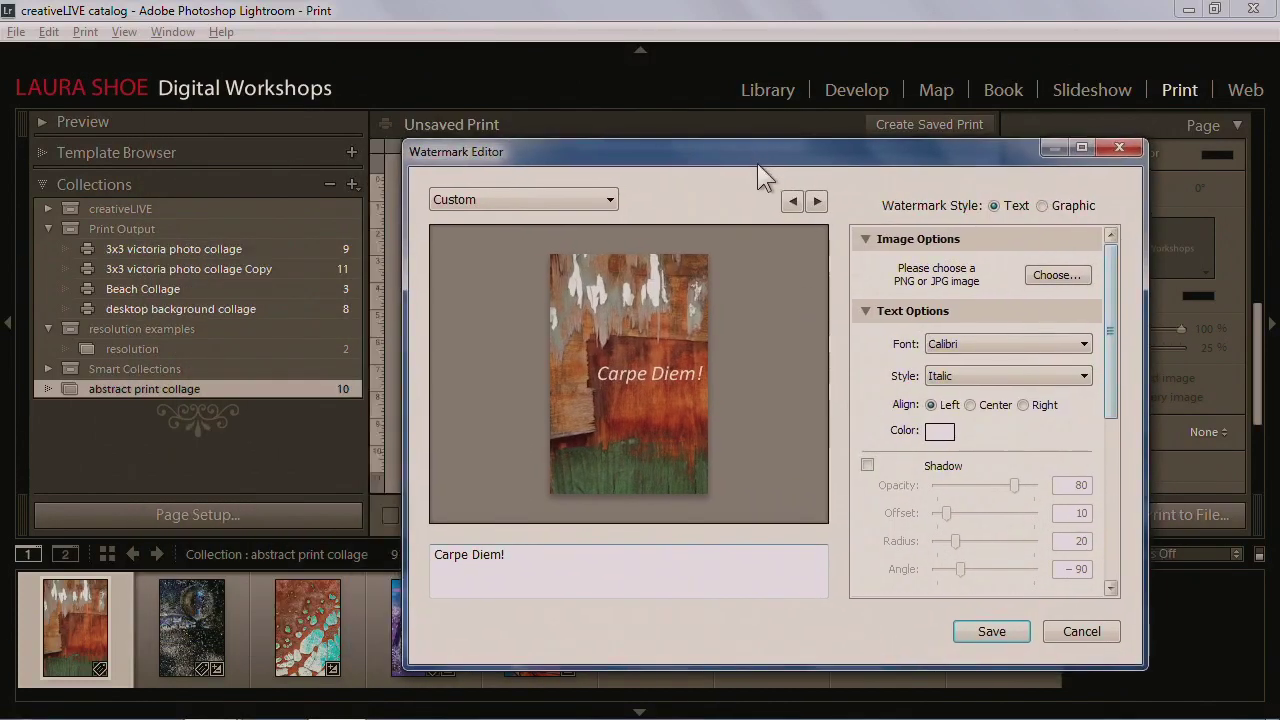
{"action": "left_click", "coordinate": [816, 202]}
Save the watermark settings as a new preset named 'cd wm'
{"action": "mouse_move", "coordinate": [613, 346]}
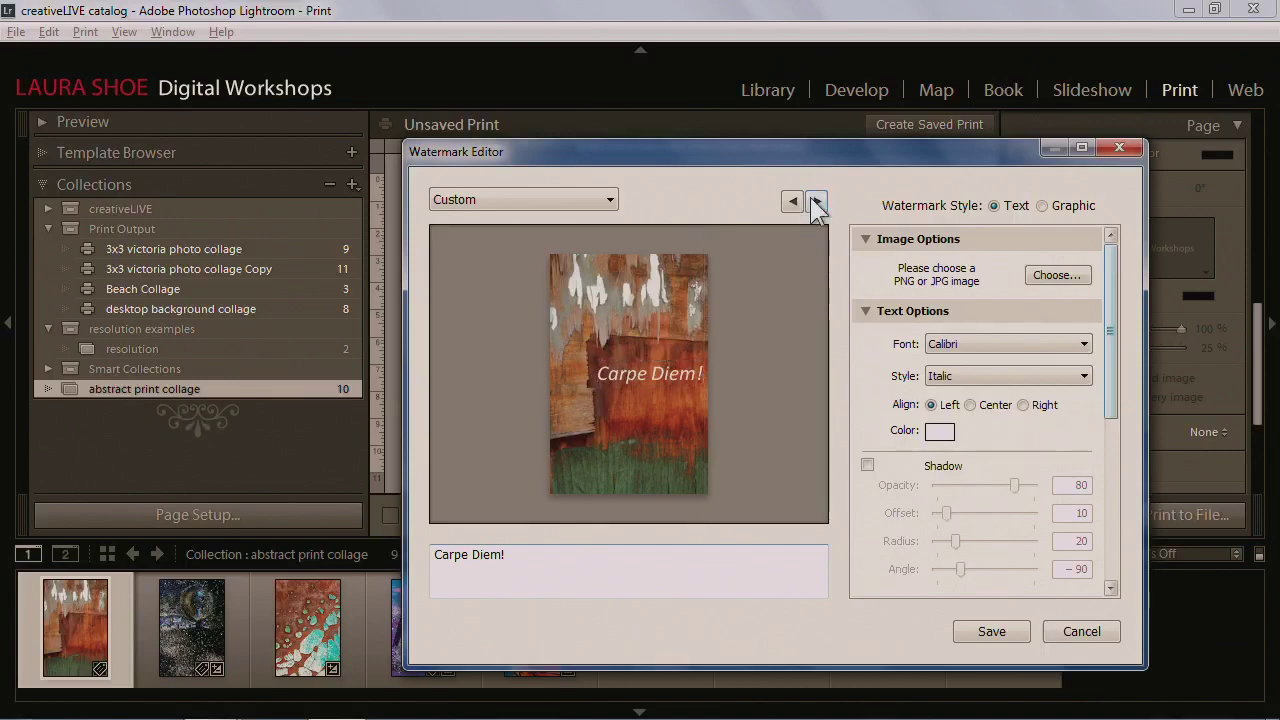
{"action": "left_click", "coordinate": [1000, 630]}
{"action": "type", "text": "c"}
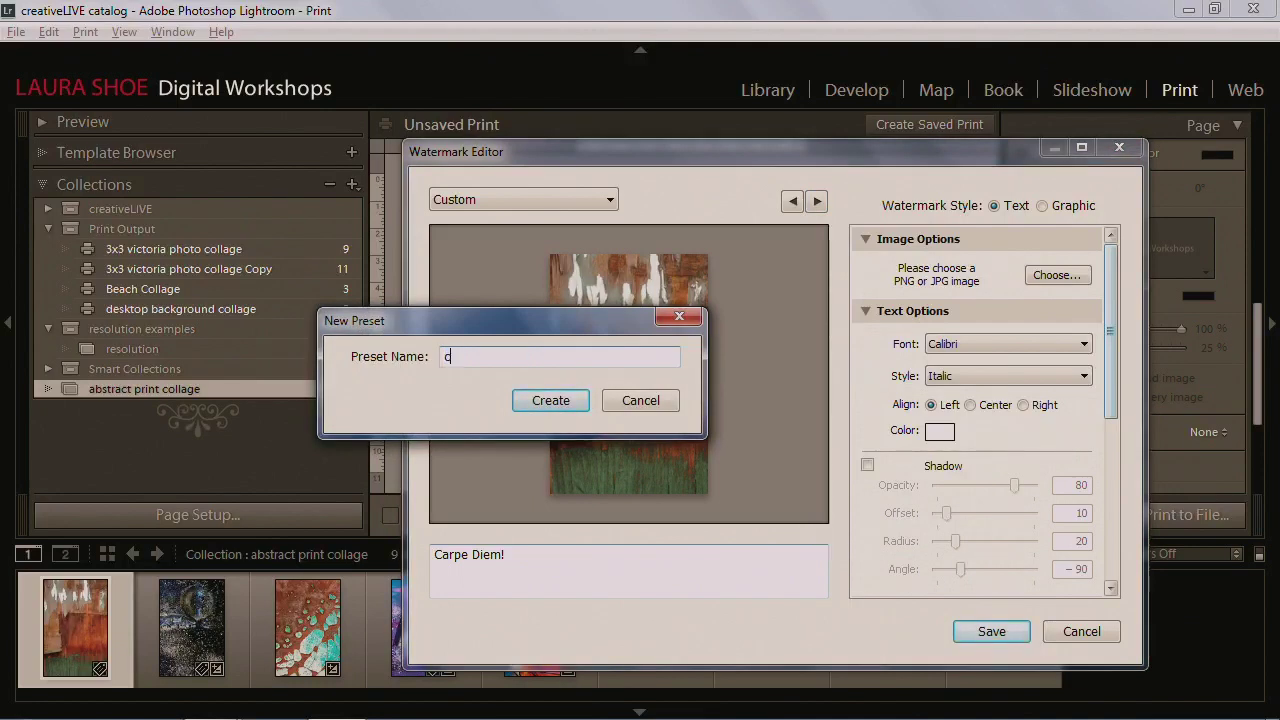
{"action": "type", "text": "d wm"}
{"action": "left_click", "coordinate": [556, 400]}
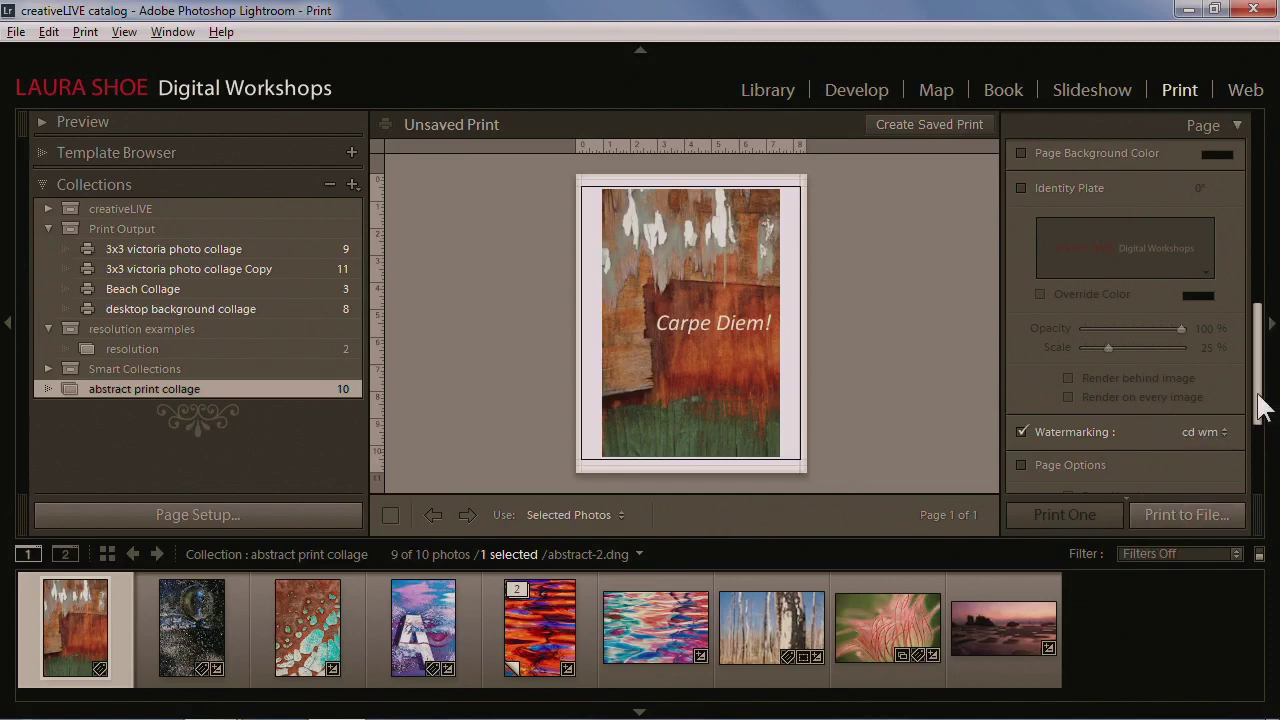
Reopen the Watermark Editor on the saved 'cd wm' preset
{"action": "mouse_move", "coordinate": [1262, 408]}
{"action": "left_mouse_down"}
{"action": "mouse_move", "coordinate": [1260, 457]}
{"action": "mouse_move", "coordinate": [1250, 405]}
{"action": "left_mouse_up"}
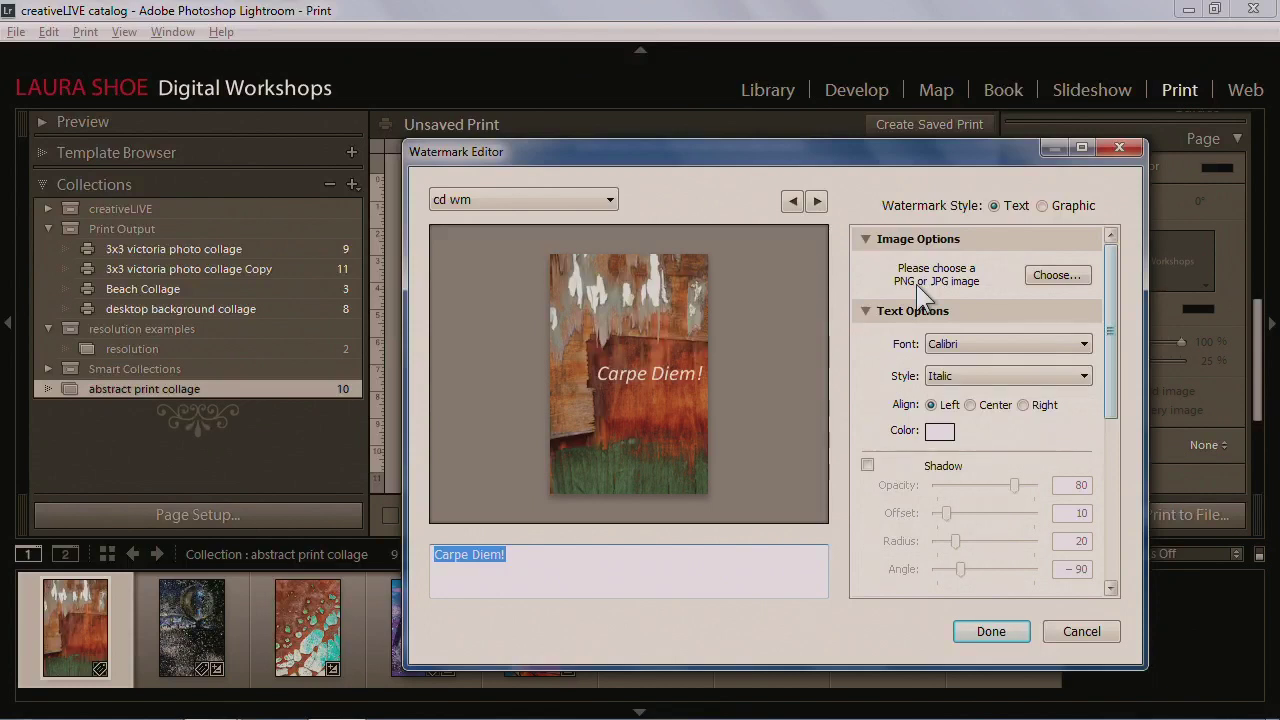
Close the Watermark Editor, returning to the print with its 'Carpe Diem!' watermark
{"action": "left_click", "coordinate": [1117, 149]}
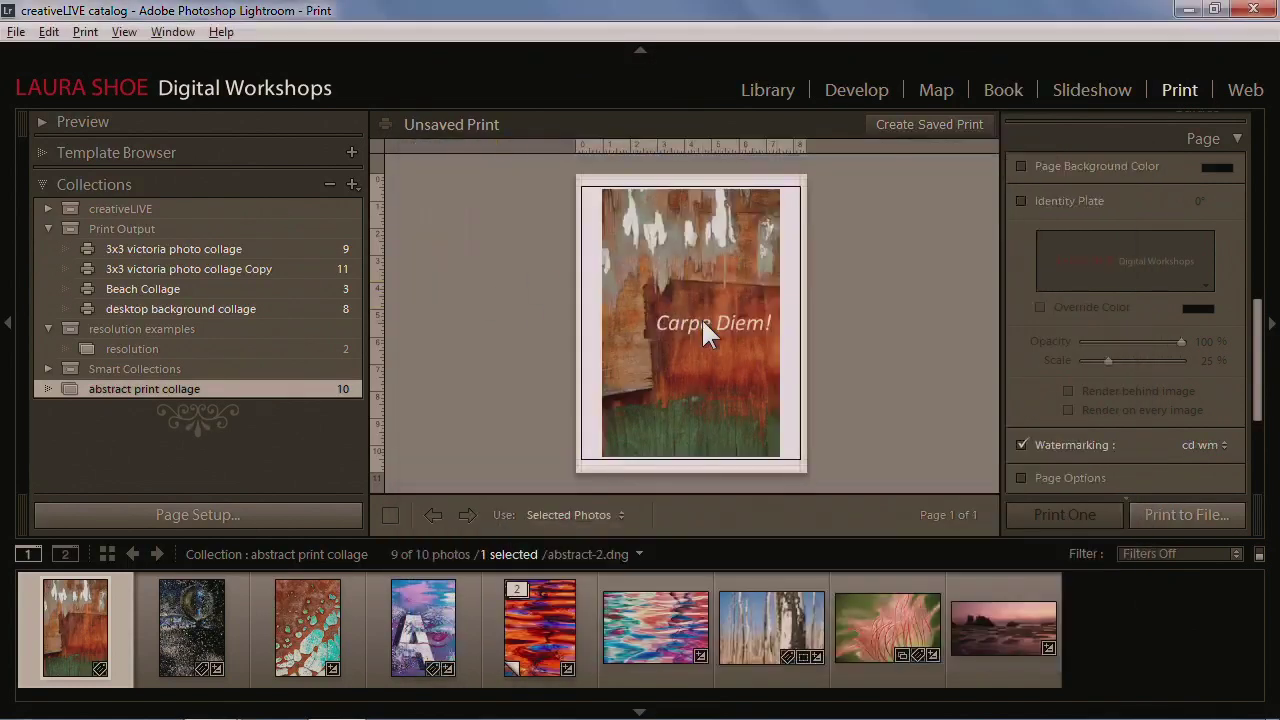